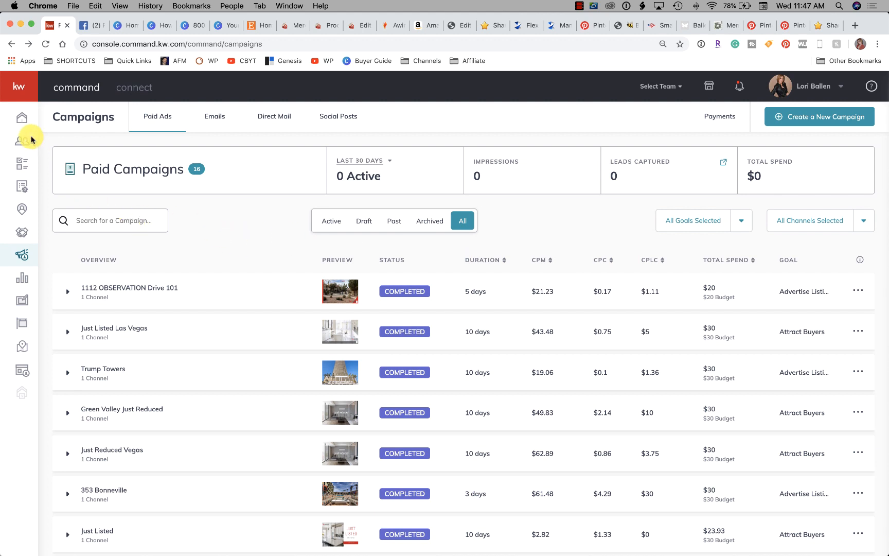
# Expand the first paid campaign's channel results and preview its Facebook ad in the desktop feed format
pyautogui.click(29, 260)
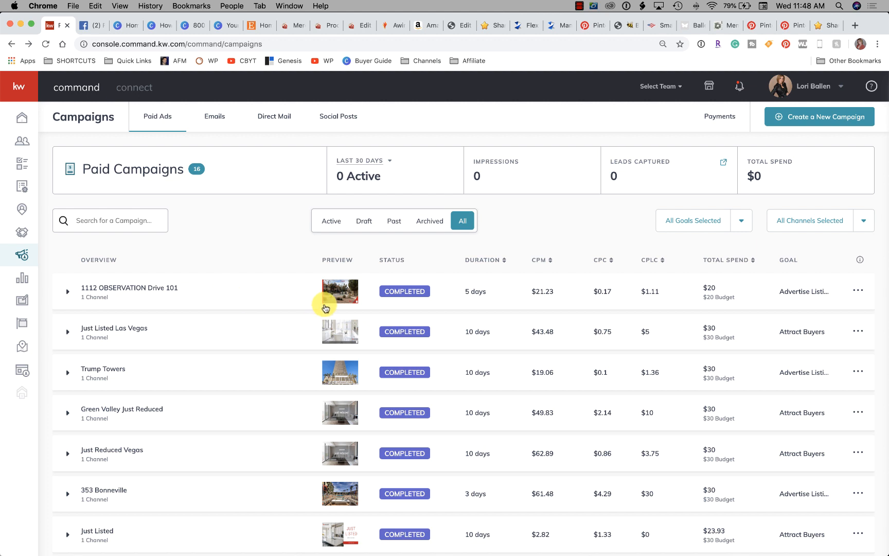
pyautogui.scroll(-2, 288, 324)
pyautogui.scroll(-2, 286, 325)
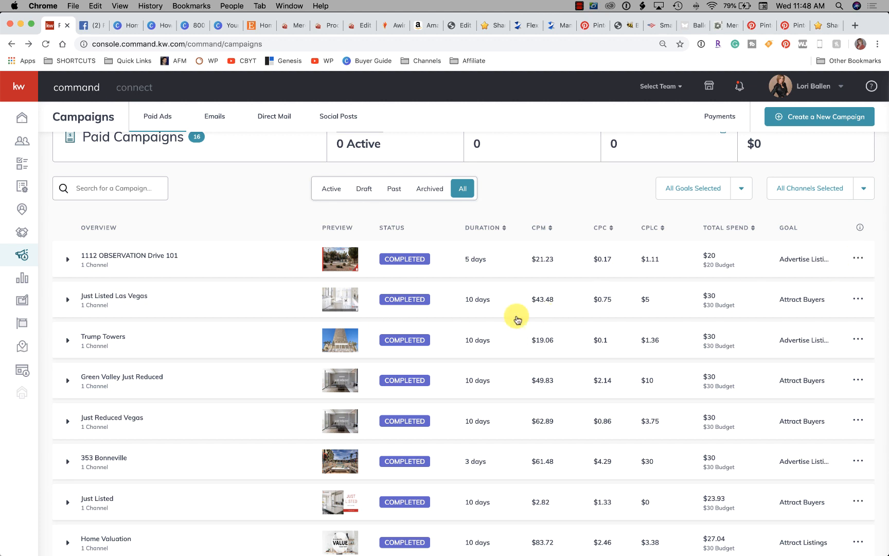
pyautogui.scroll(-1, 517, 319)
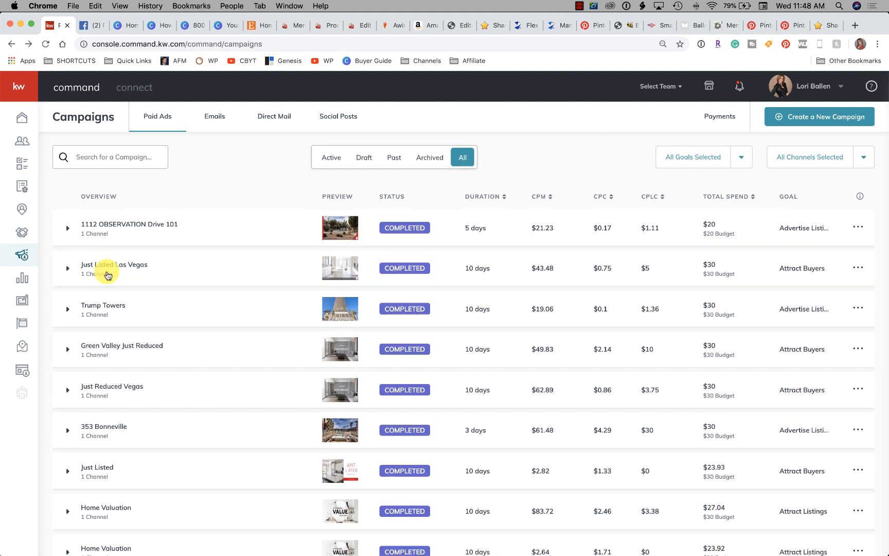
pyautogui.click(67, 228)
pyautogui.scroll(-1, 90, 257)
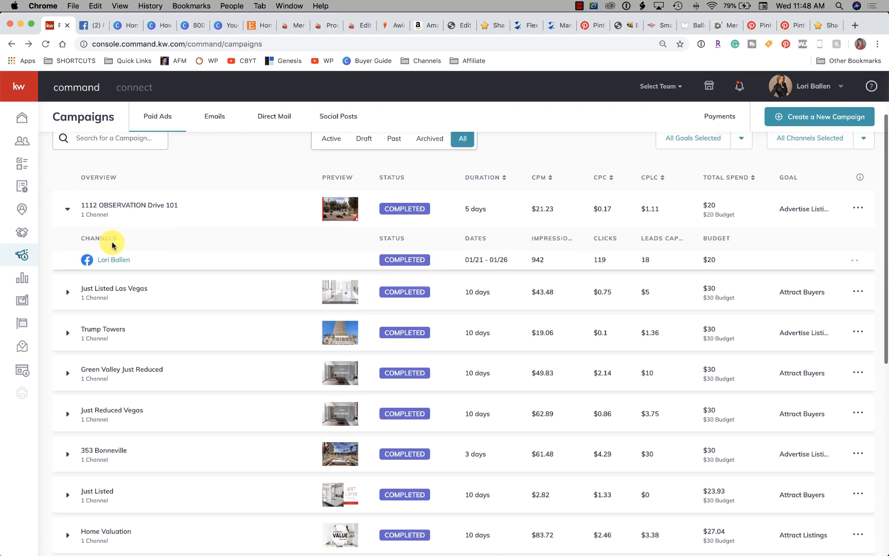
pyautogui.click(115, 263)
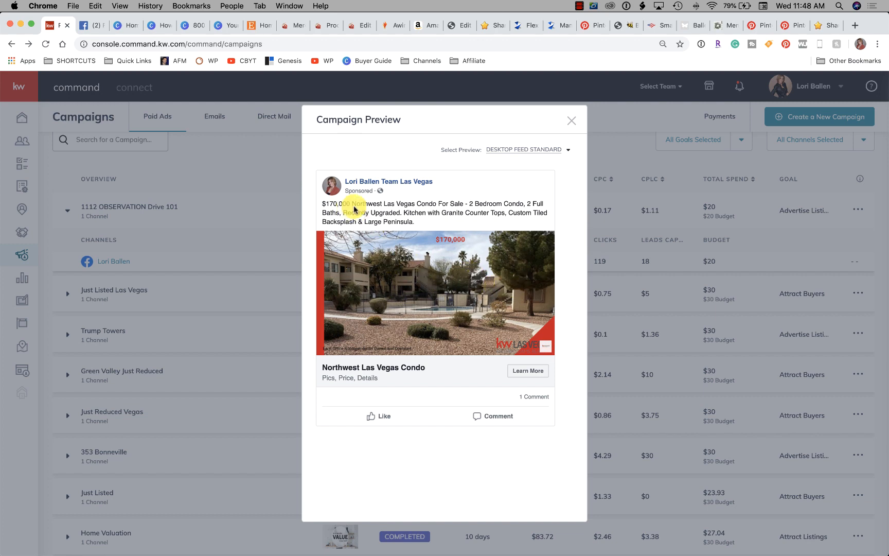
pyautogui.click(570, 122)
# Expand the Just Listed Las Vegas campaign's channel results and preview its Facebook ad
pyautogui.scroll(-4, 254, 246)
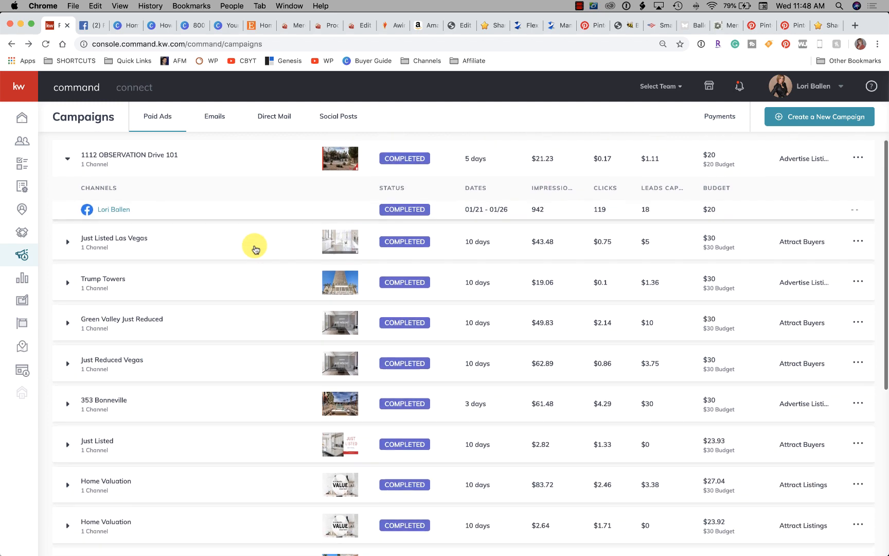
pyautogui.scroll(-1, 254, 250)
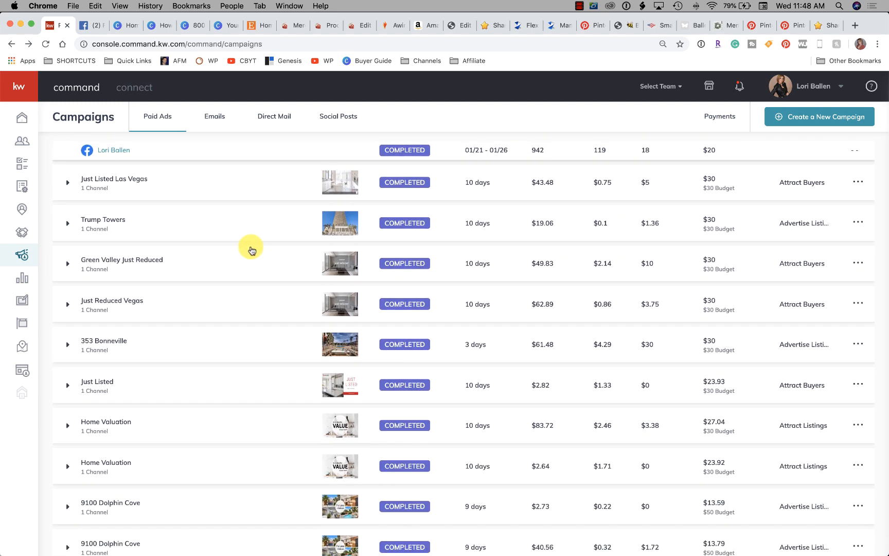
pyautogui.scroll(-1, 251, 251)
pyautogui.scroll(-1, 252, 250)
pyautogui.scroll(1, 251, 250)
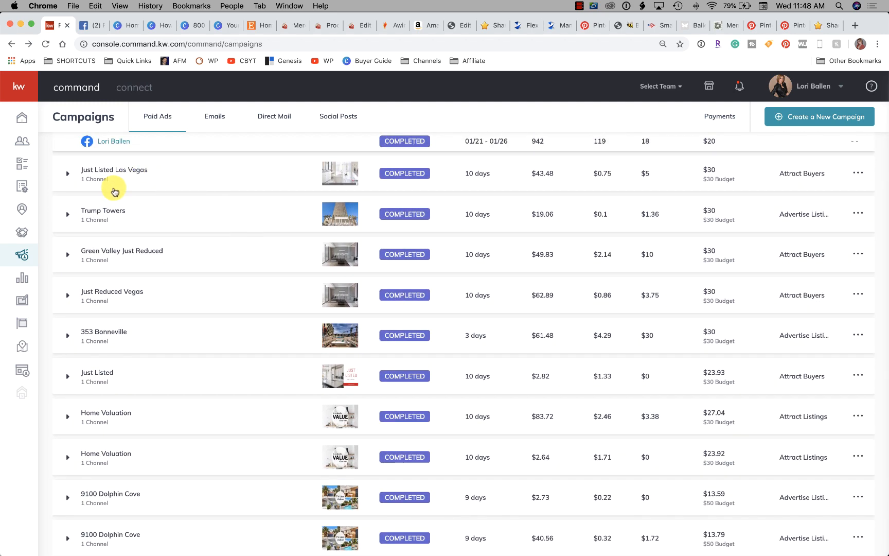
pyautogui.click(67, 175)
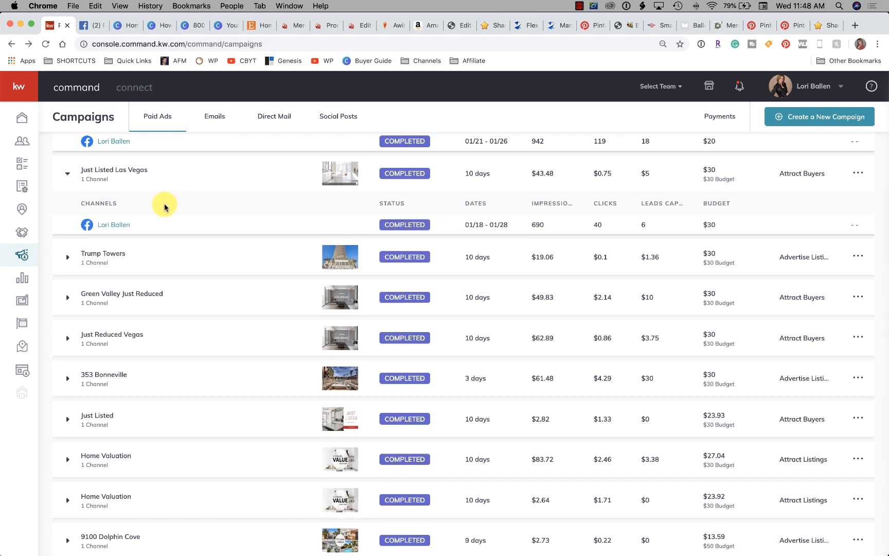
pyautogui.click(111, 227)
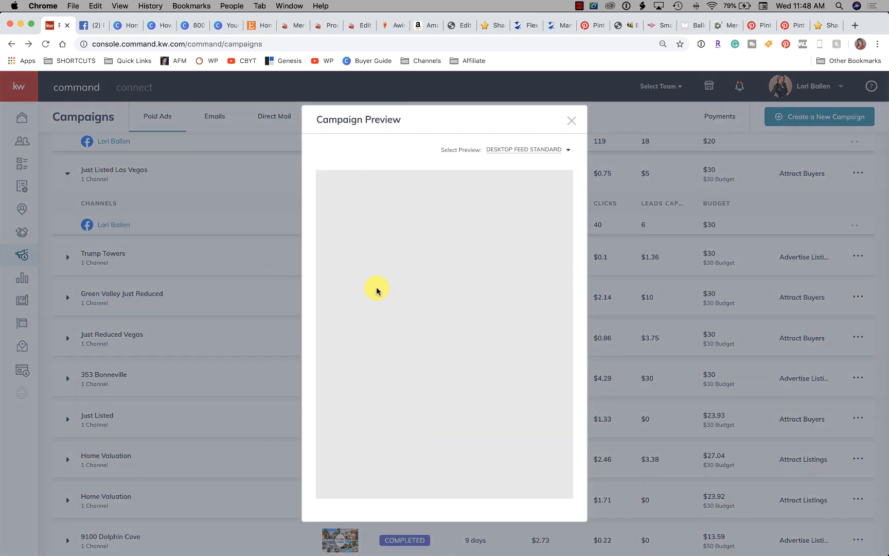
pyautogui.scroll(2, 463, 301)
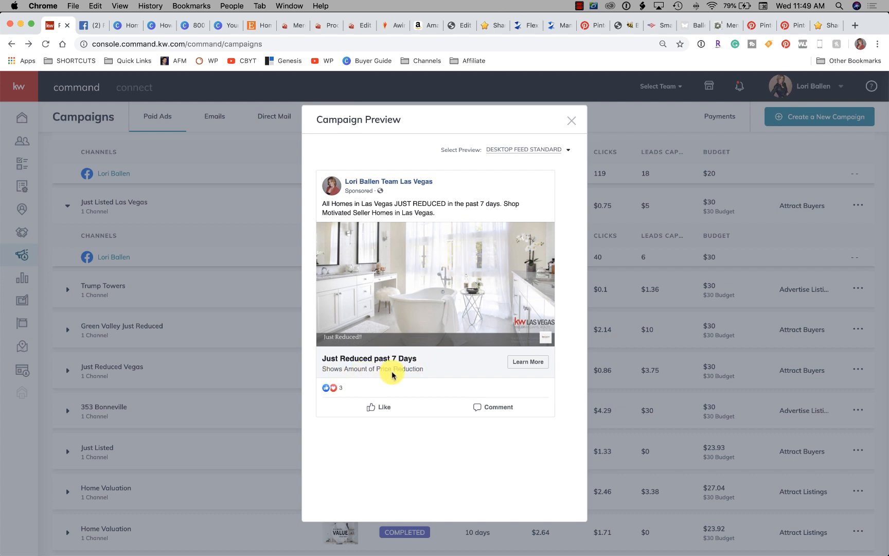
pyautogui.click(571, 120)
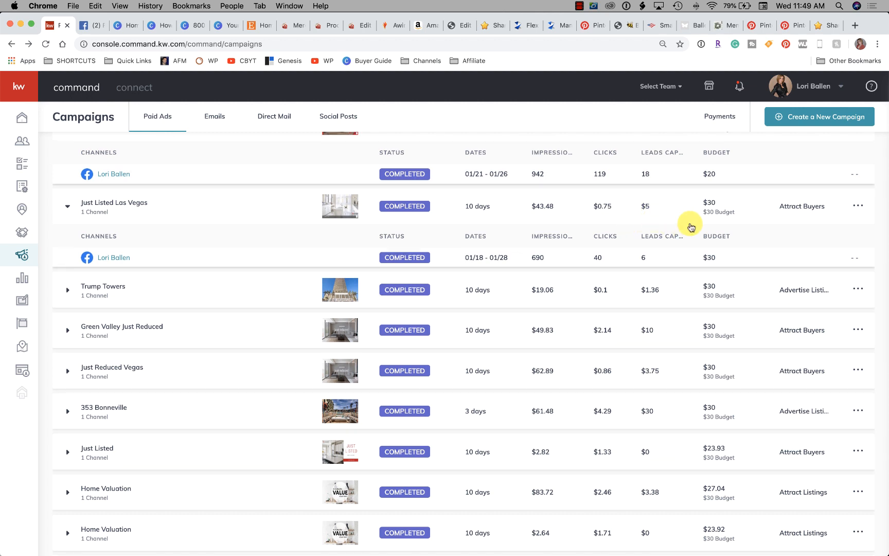
# Expand the Green Valley Just Reduced campaign and compare clicks, leads captured and cost per lead across the paid campaigns
pyautogui.scroll(1, 691, 227)
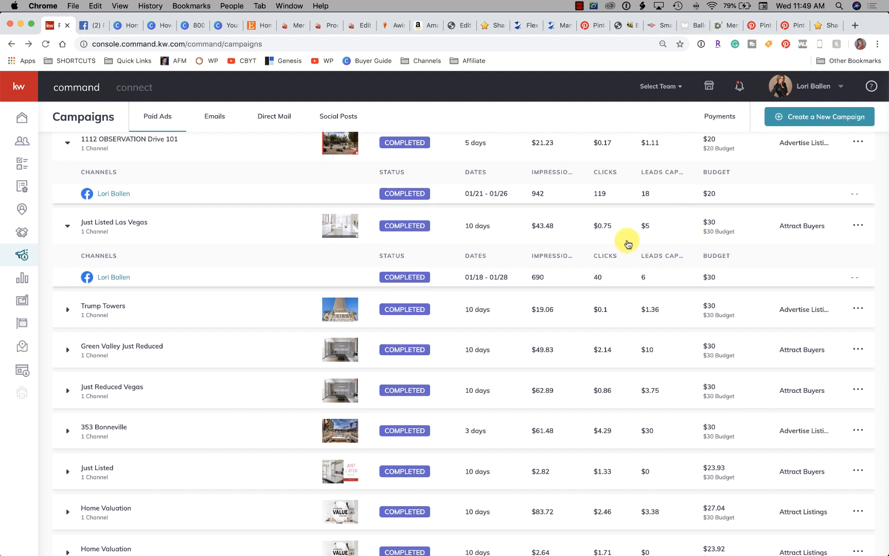
pyautogui.scroll(1, 660, 242)
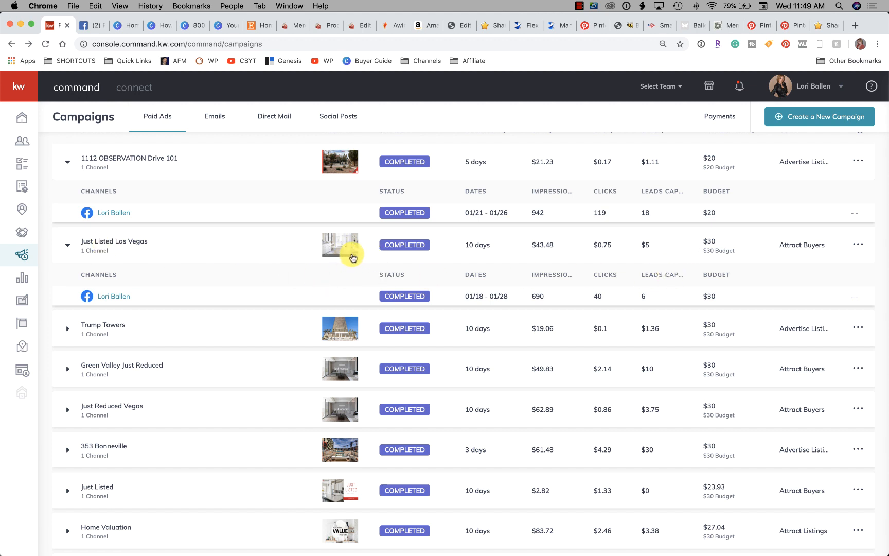
pyautogui.scroll(-1, 344, 257)
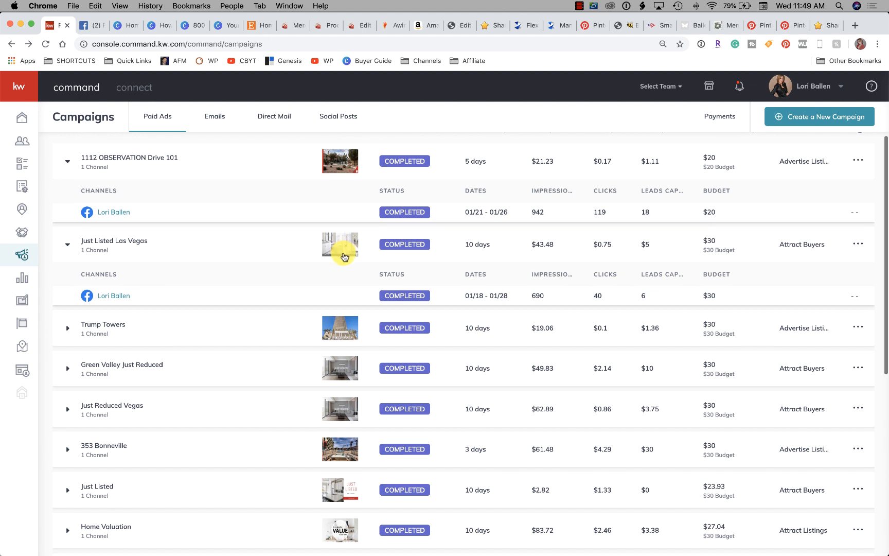
pyautogui.scroll(-1, 344, 257)
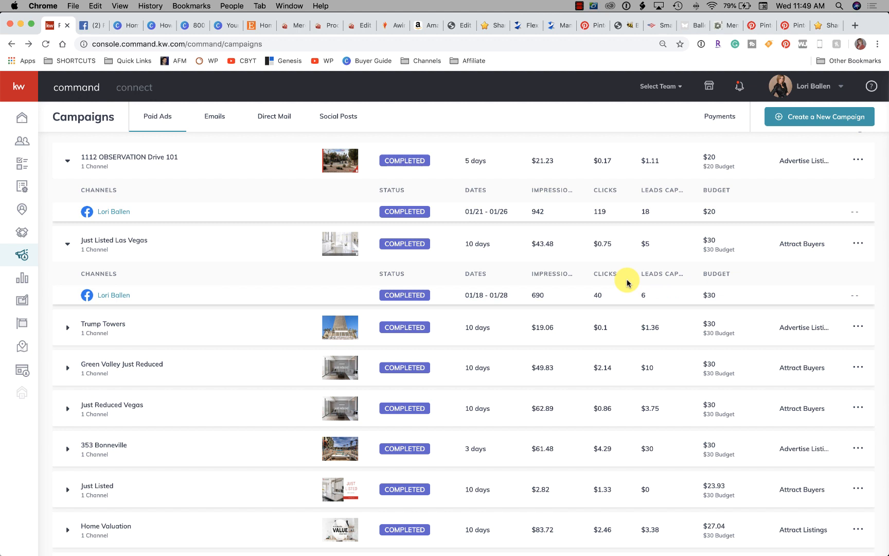
pyautogui.scroll(-3, 296, 272)
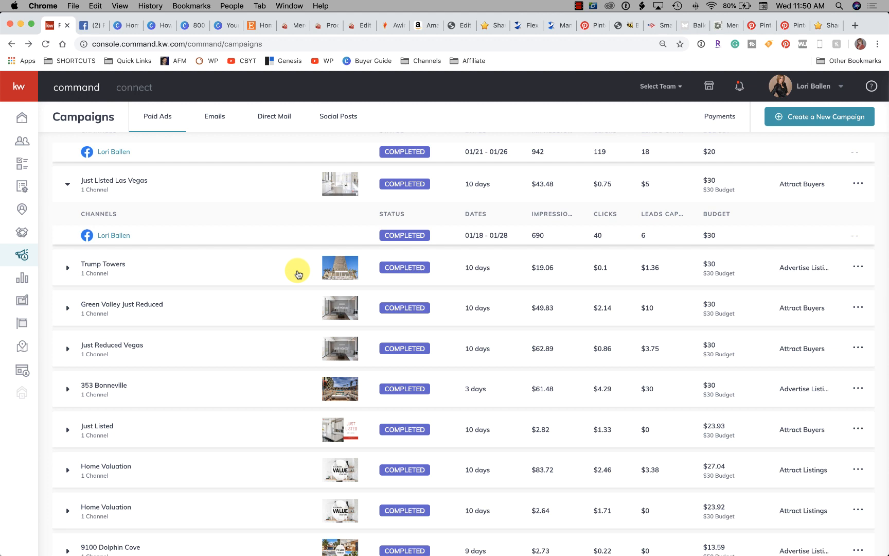
pyautogui.scroll(1, 298, 274)
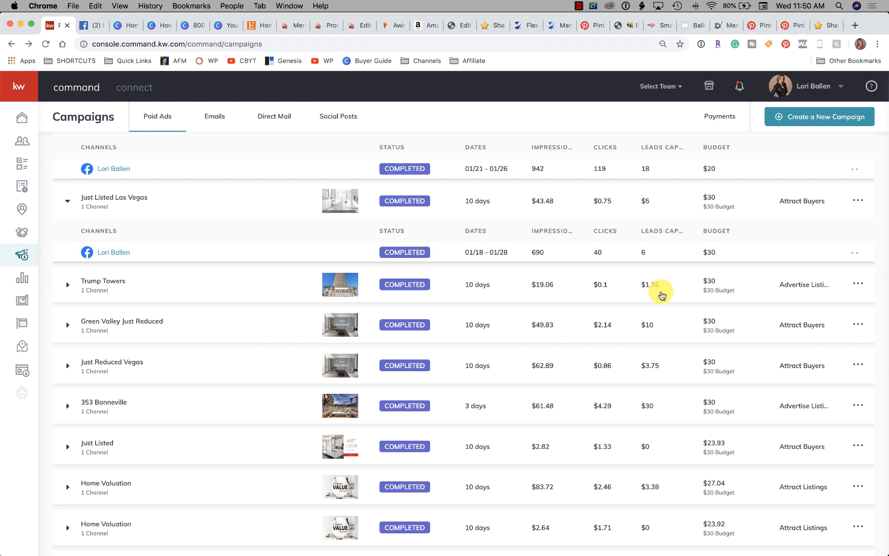
pyautogui.scroll(-2, 662, 293)
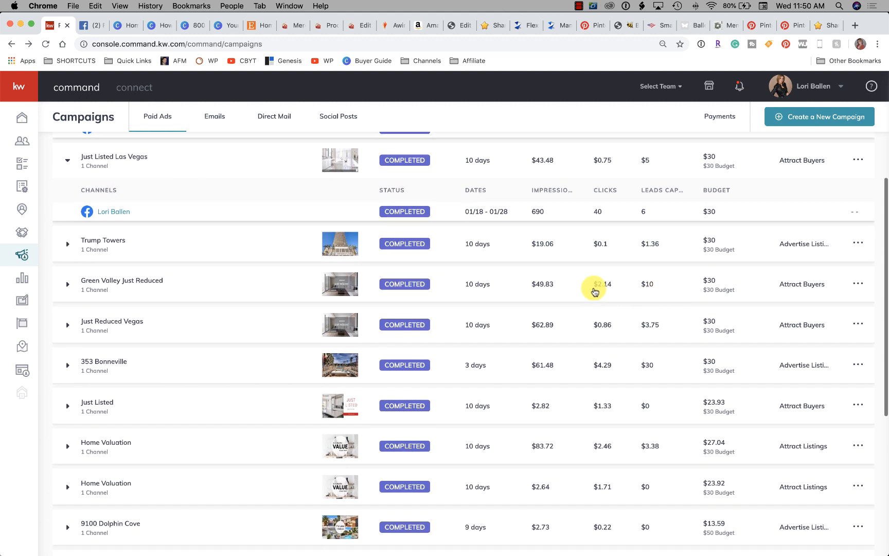
pyautogui.click(120, 284)
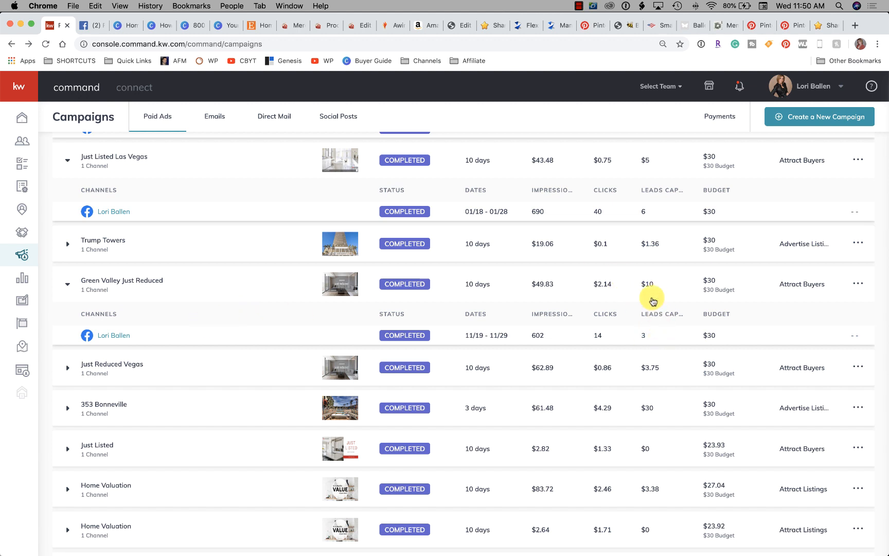
pyautogui.scroll(-5, 651, 306)
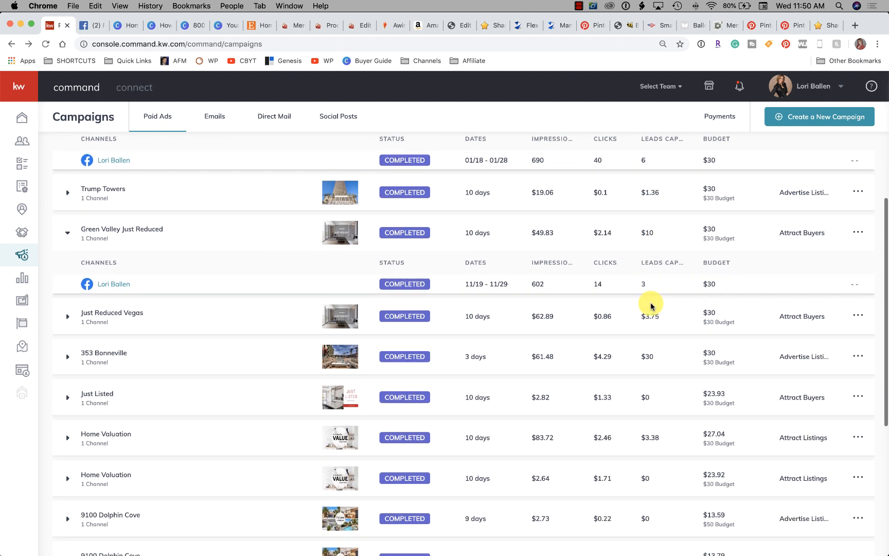
pyautogui.scroll(-2, 647, 324)
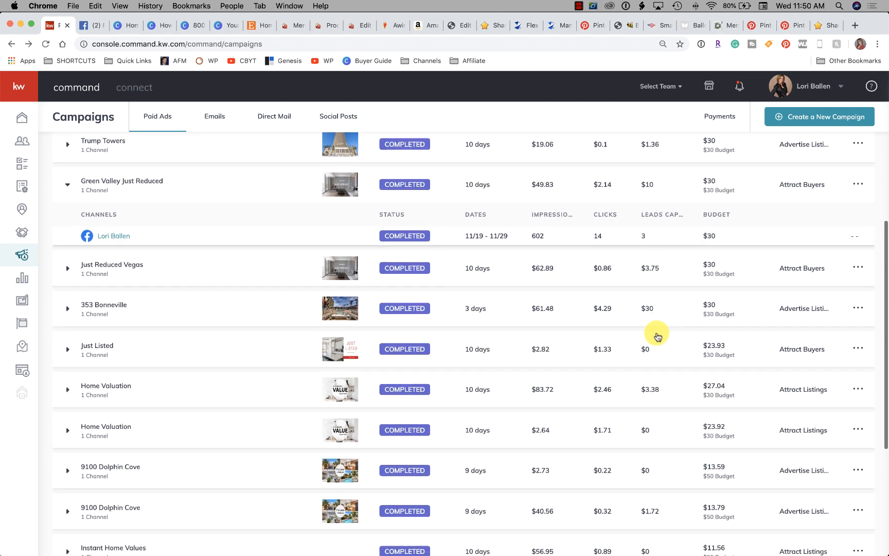
pyautogui.scroll(-8, 656, 334)
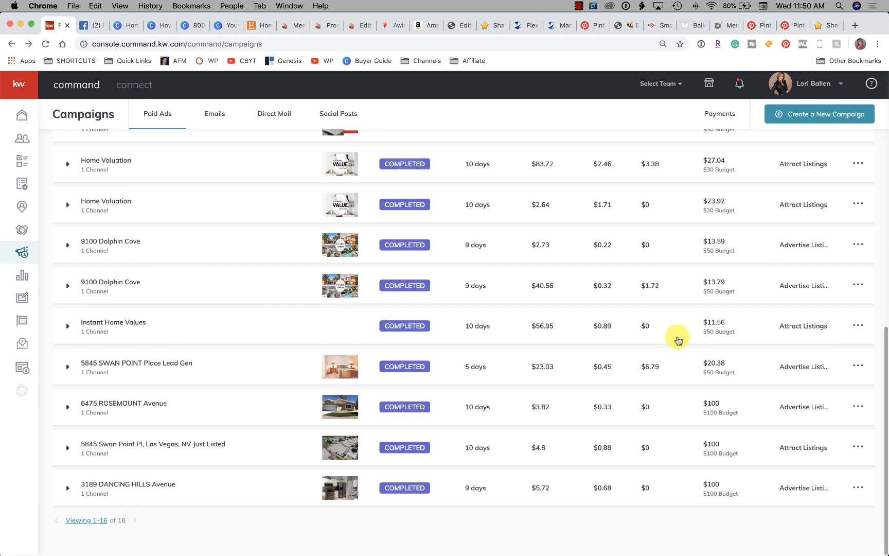
pyautogui.scroll(15, 674, 332)
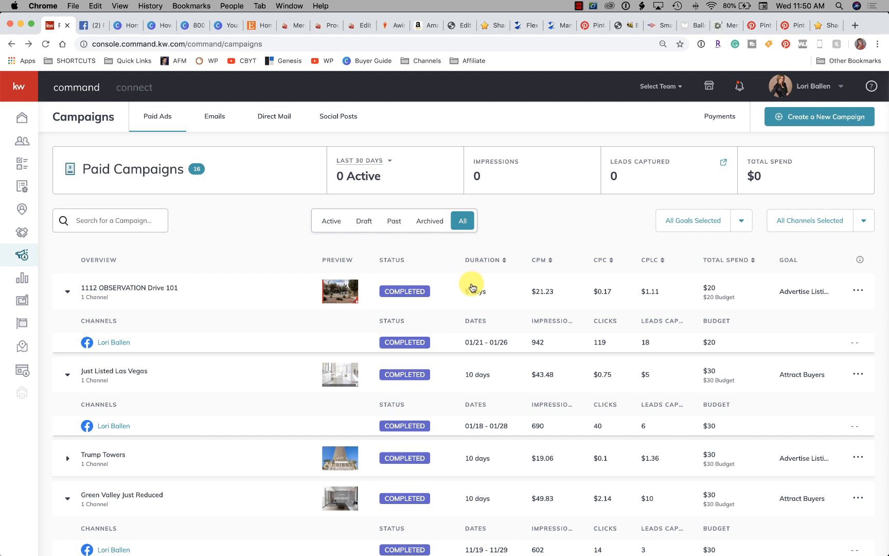
# Start a new social ad campaign and name it as the agent's inventory
pyautogui.click(796, 118)
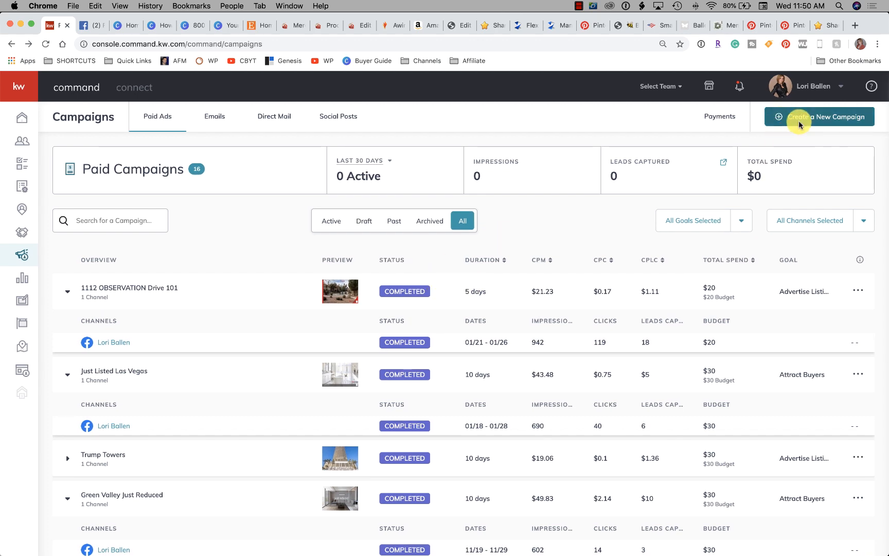
pyautogui.click(372, 296)
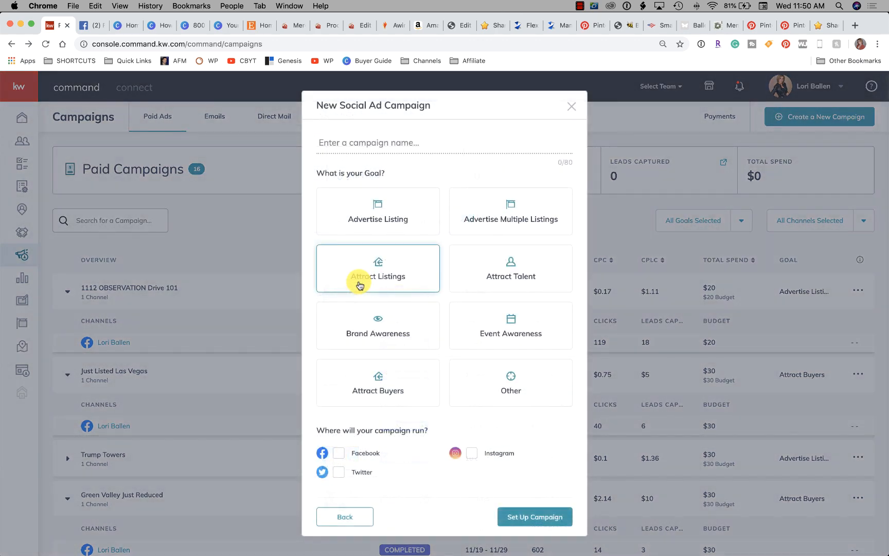
pyautogui.click(362, 280)
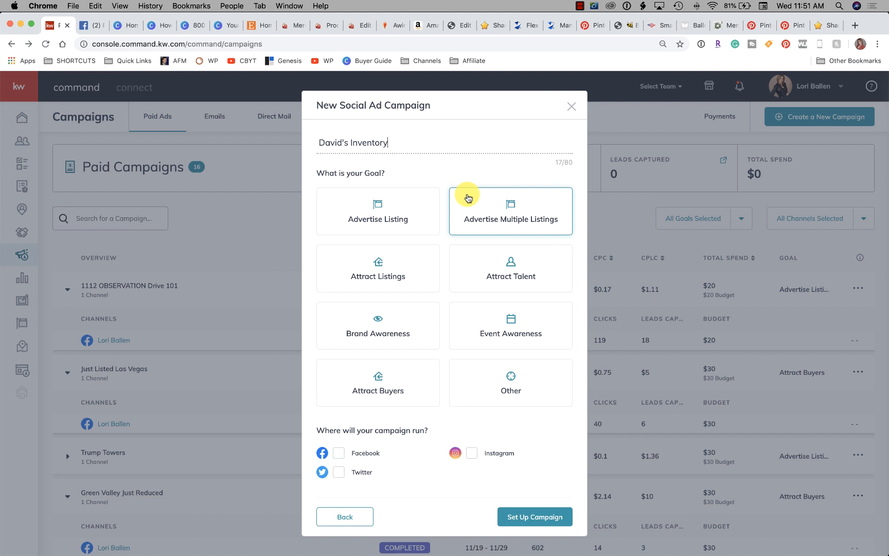
pyautogui.scroll(1, 486, 210)
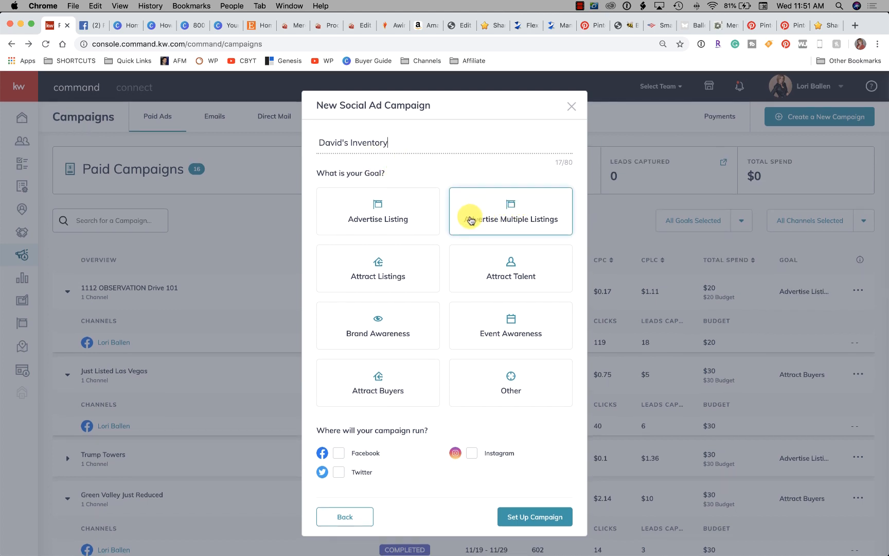
pyautogui.scroll(-1, 515, 216)
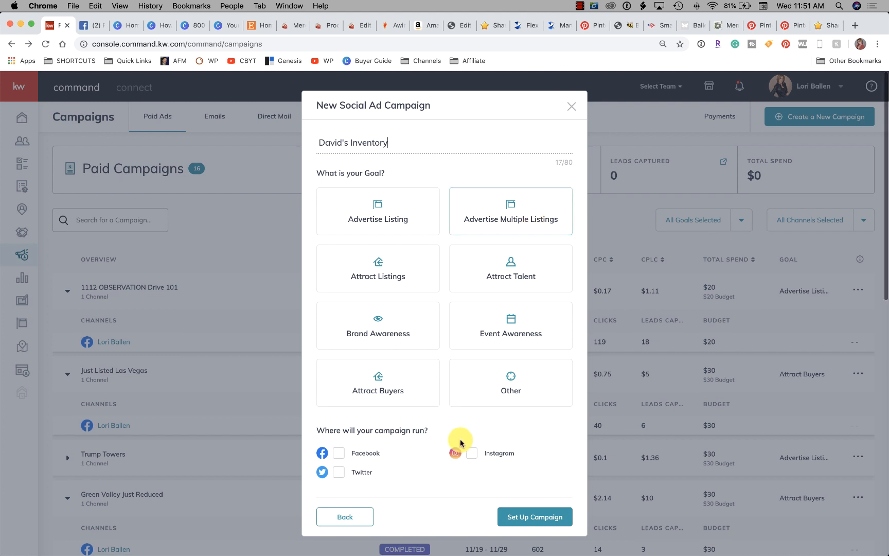
# Set the campaign to run on Facebook with the goal Advertise Multiple Listings, and proceed to its setup page
pyautogui.click(339, 454)
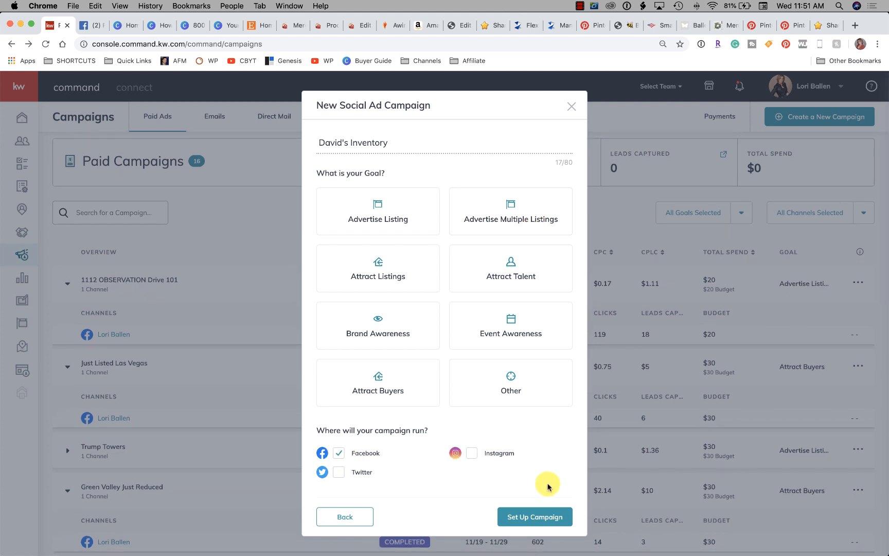
pyautogui.click(541, 519)
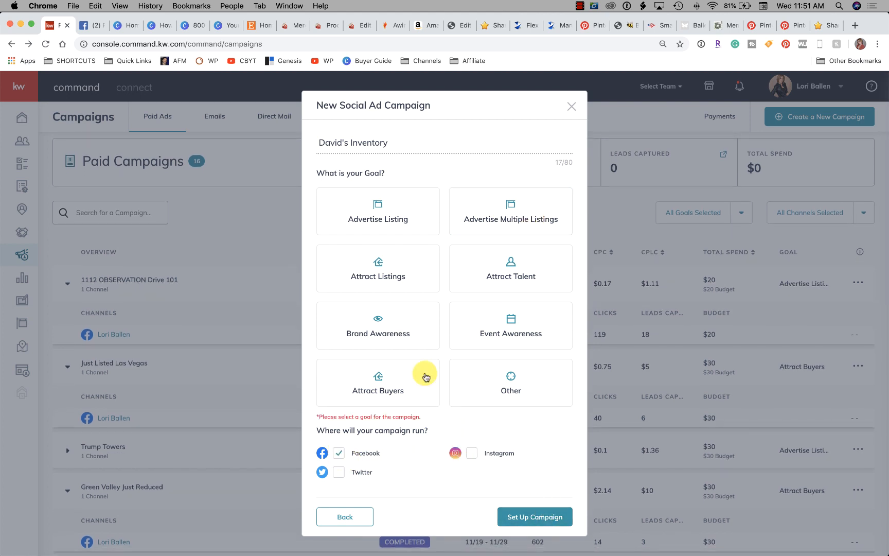
pyautogui.click(499, 222)
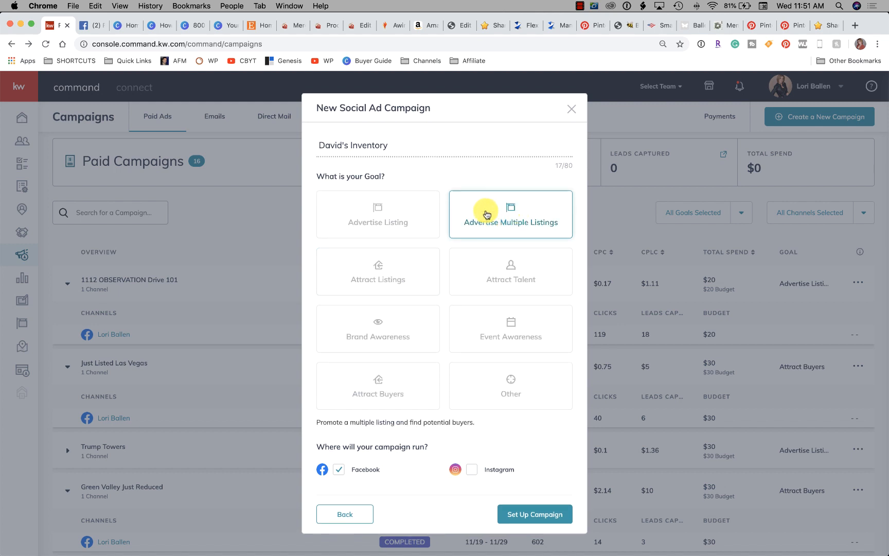
pyautogui.click(521, 518)
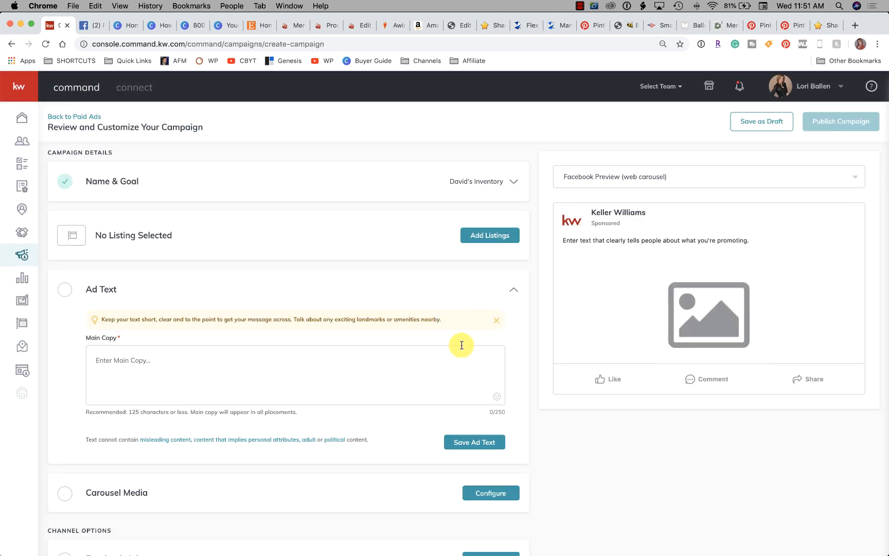
pyautogui.scroll(-1, 311, 338)
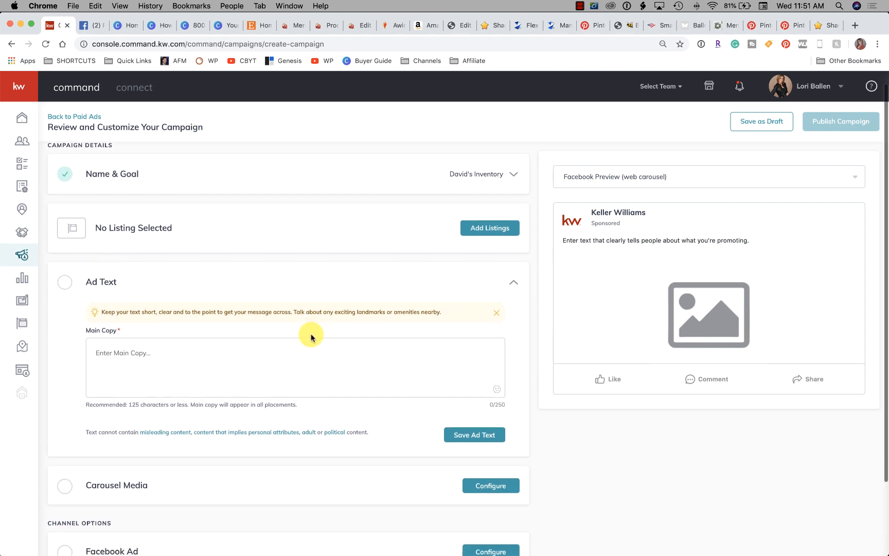
pyautogui.scroll(2, 311, 338)
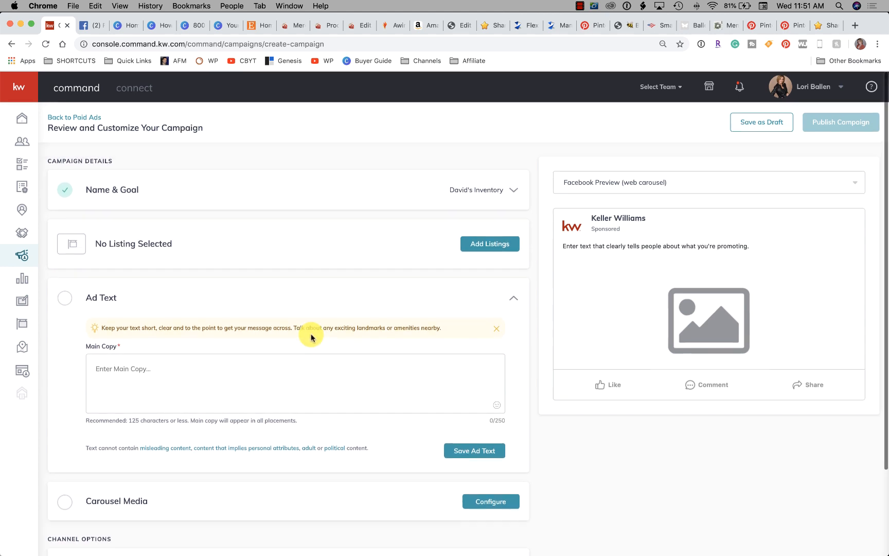
# Start adding listings to the campaign and widen the listing filters to All Status and All Listings
pyautogui.click(486, 244)
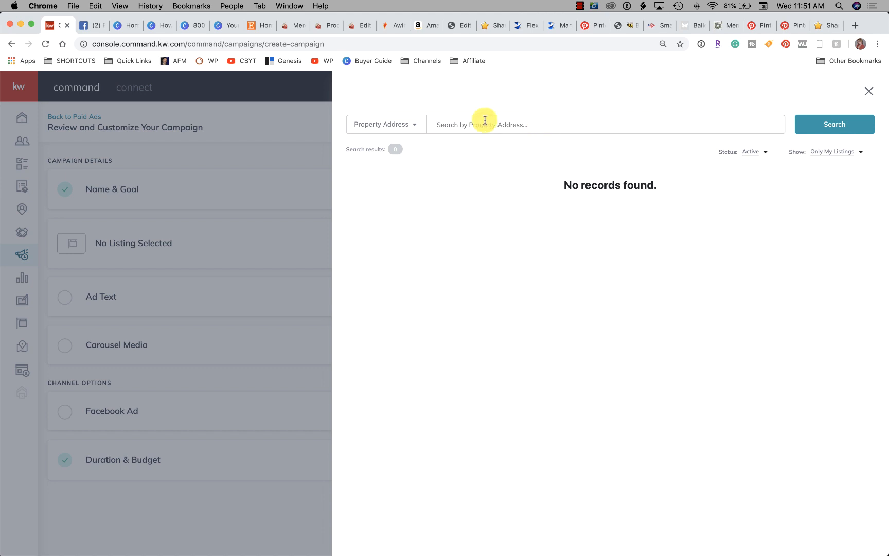
pyautogui.click(482, 127)
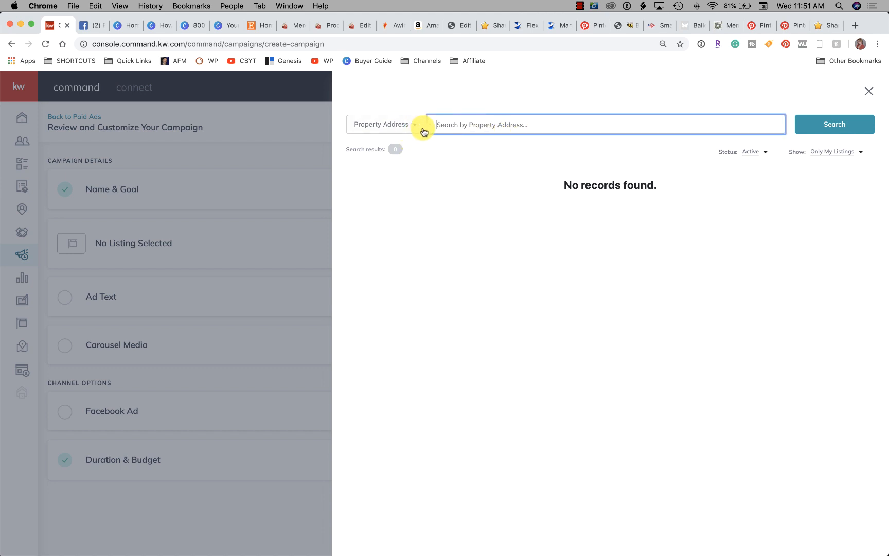
pyautogui.click(750, 154)
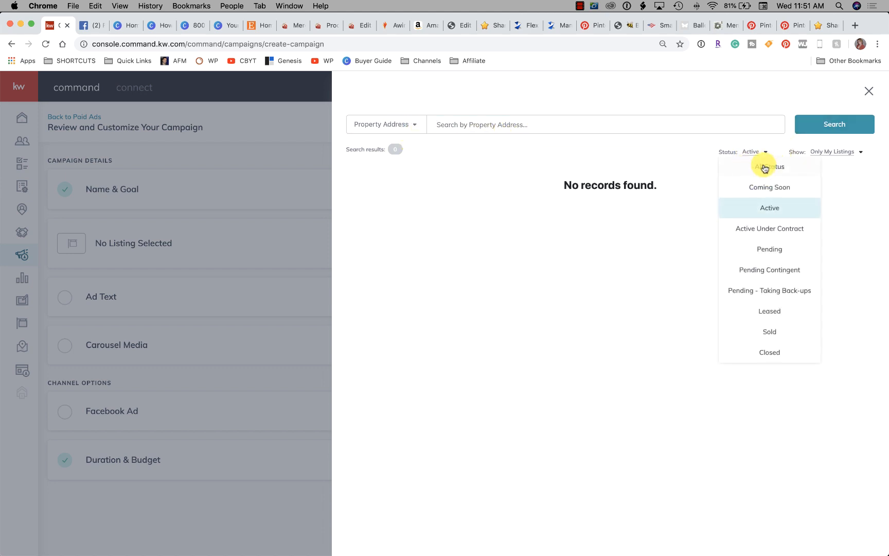
pyautogui.click(762, 167)
pyautogui.click(829, 152)
pyautogui.click(827, 174)
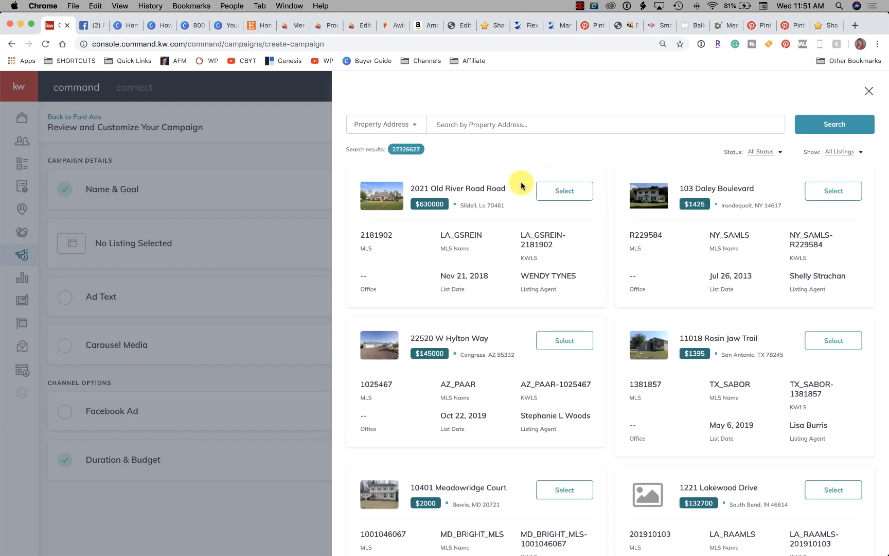
# Search the listings by Listing Agent, using the agent's full name
pyautogui.click(402, 125)
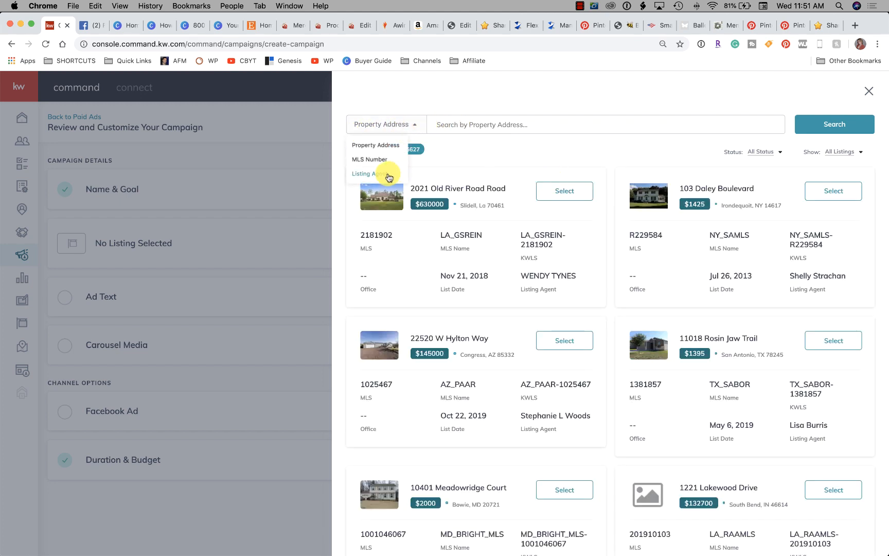
pyautogui.click(391, 174)
pyautogui.click(477, 124)
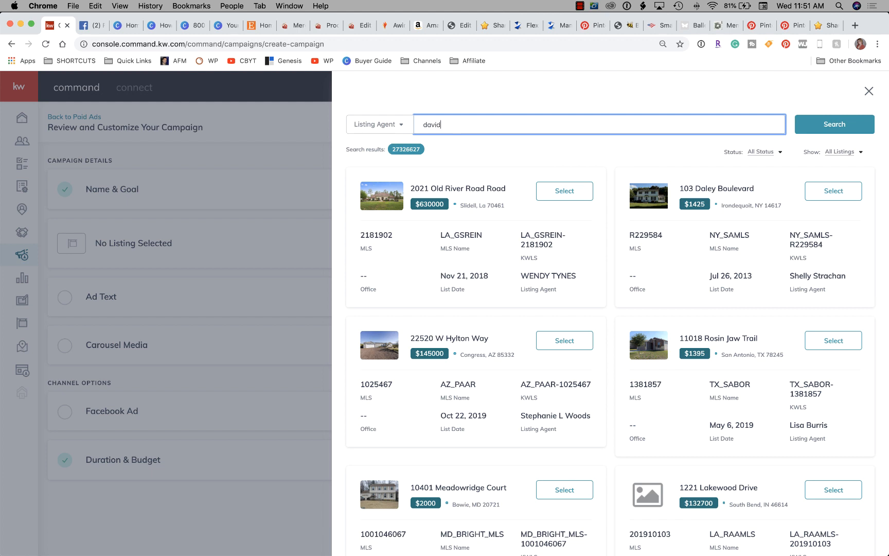
pyautogui.press('Return')
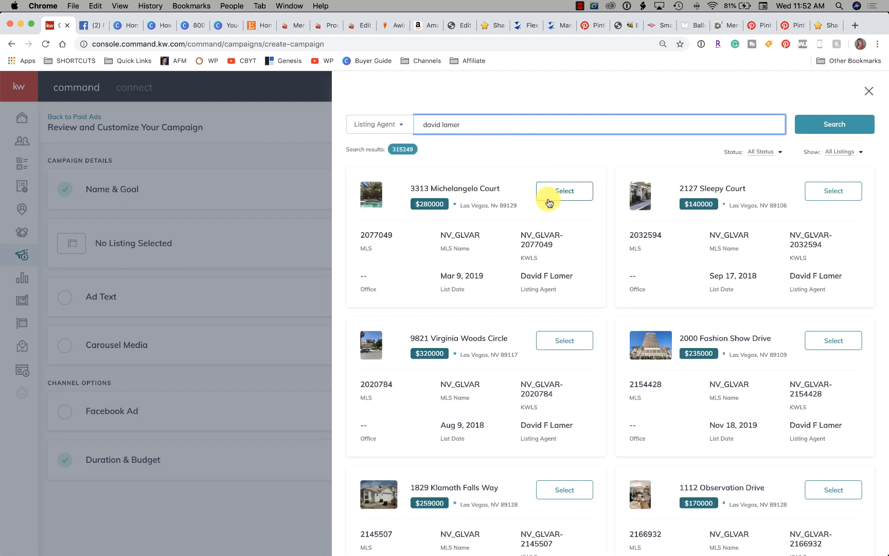
# Select the agent's Las Vegas listings priced $235000 and $170000 for the campaign
pyautogui.scroll(-5, 689, 309)
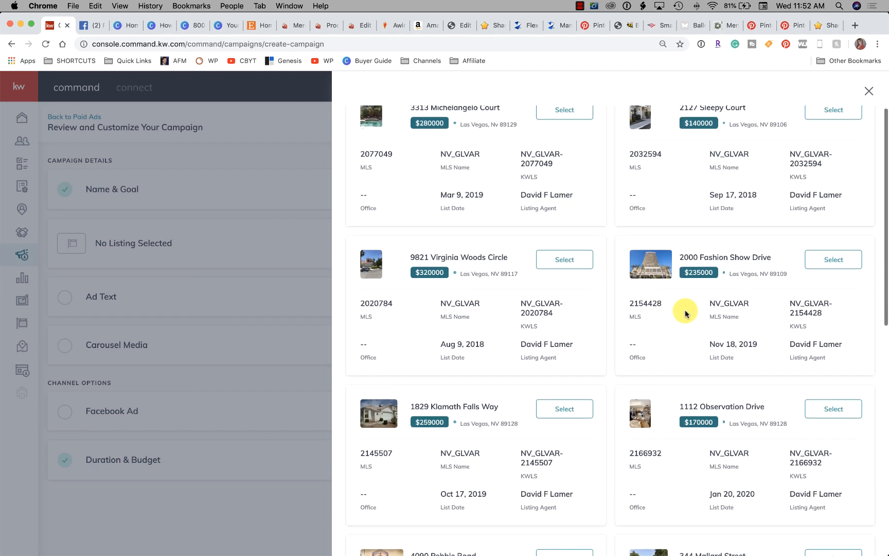
pyautogui.scroll(-1, 749, 296)
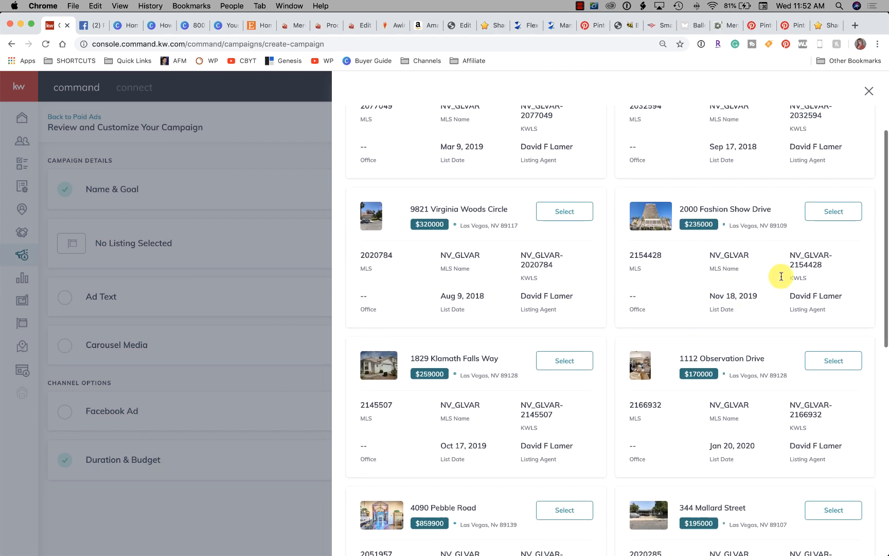
pyautogui.click(838, 216)
pyautogui.scroll(-5, 792, 233)
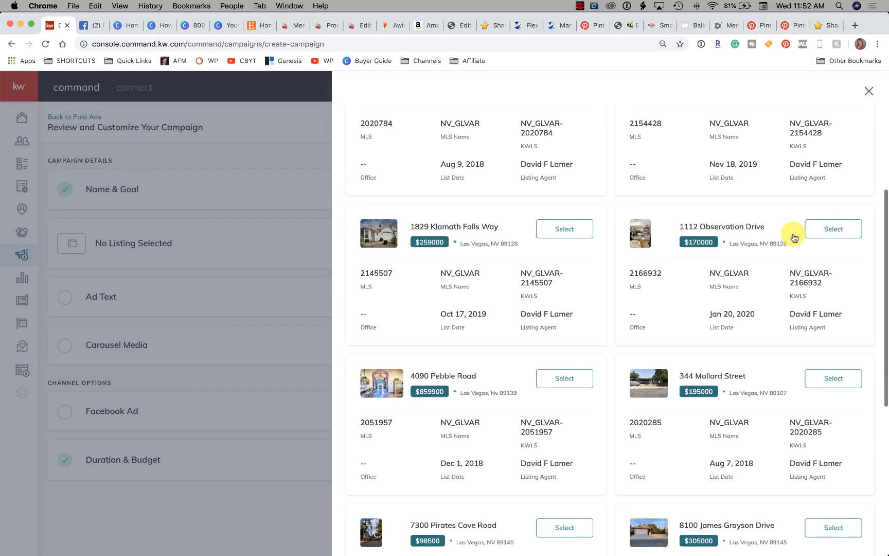
pyautogui.click(840, 231)
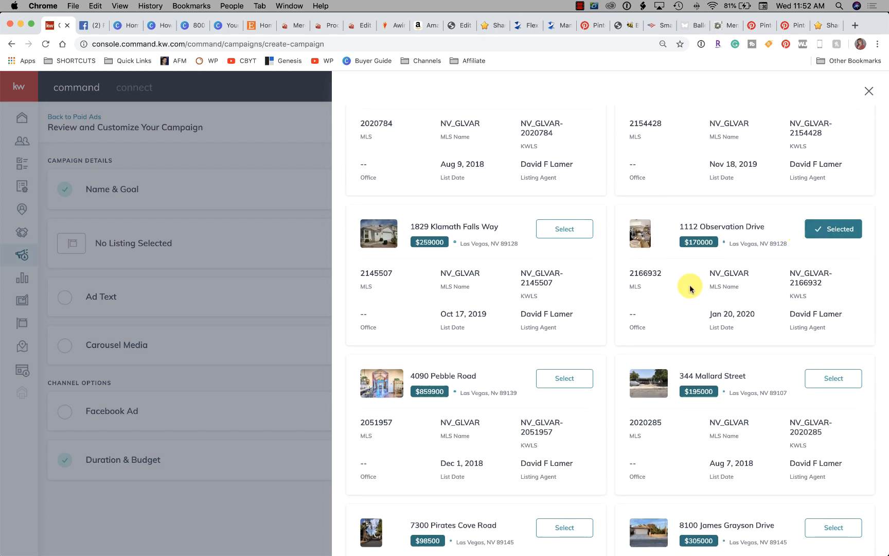
# Add the agent's $305000 Las Vegas listing to the selection and confirm the chosen listings
pyautogui.scroll(1, 641, 284)
pyautogui.scroll(-4, 645, 286)
pyautogui.scroll(-5, 647, 287)
pyautogui.scroll(1, 633, 295)
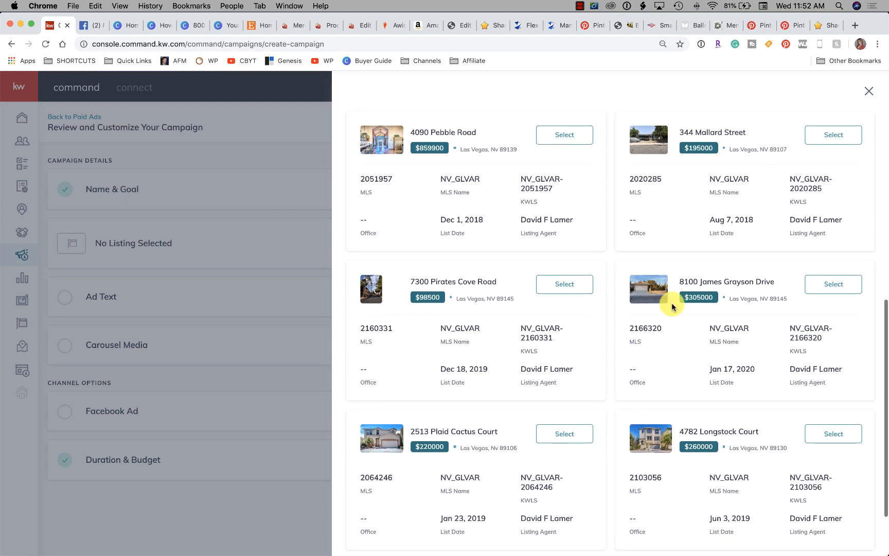
pyautogui.click(836, 289)
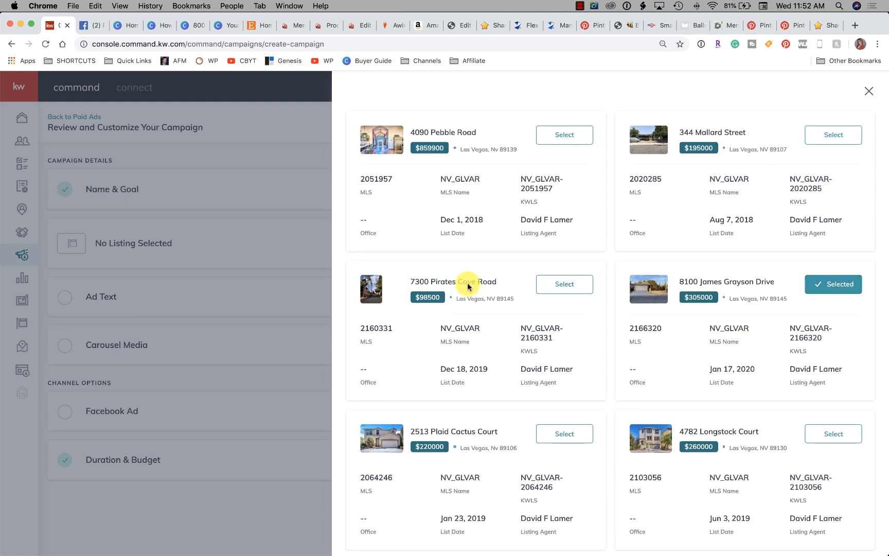
pyautogui.scroll(-3, 535, 206)
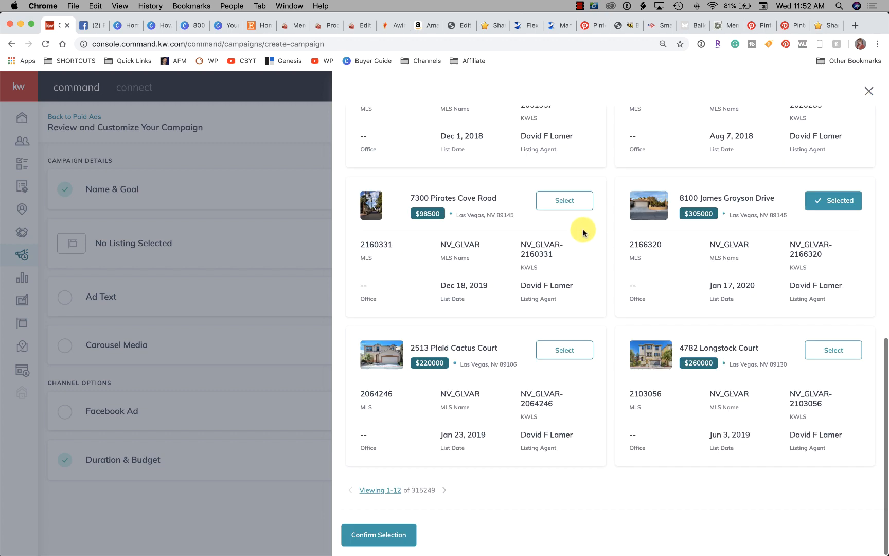
pyautogui.click(359, 537)
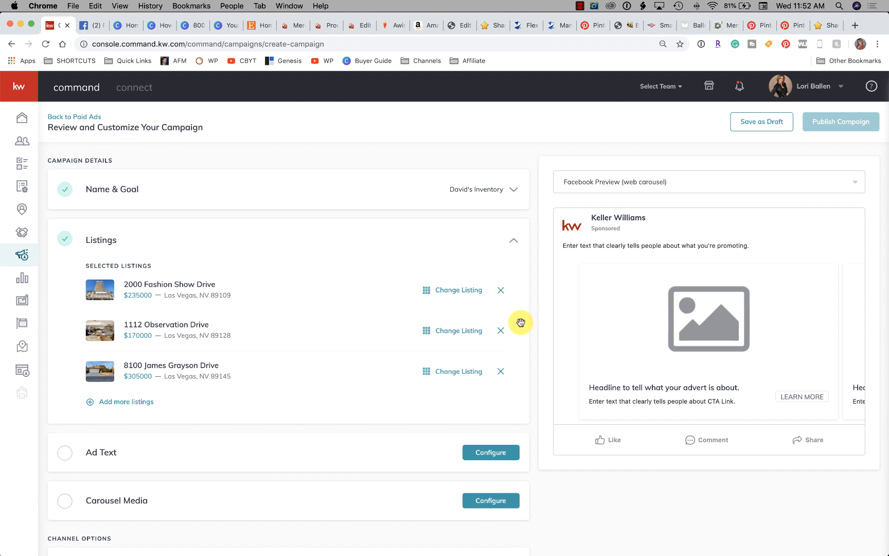
# Enter the main ad copy "Homes For Sale in Las Vegas Courtesy of" followed by the team name, agent's name and phone number, and save it
pyautogui.scroll(-2, 192, 375)
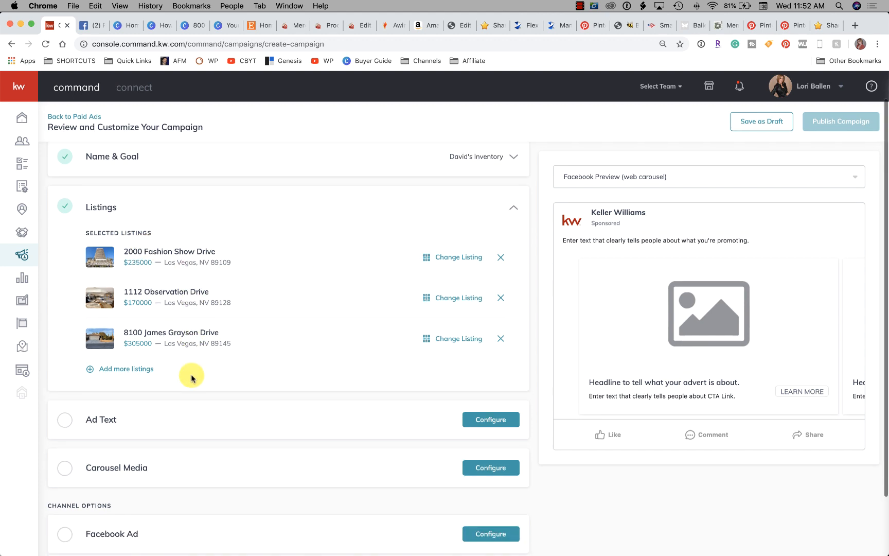
pyautogui.click(64, 419)
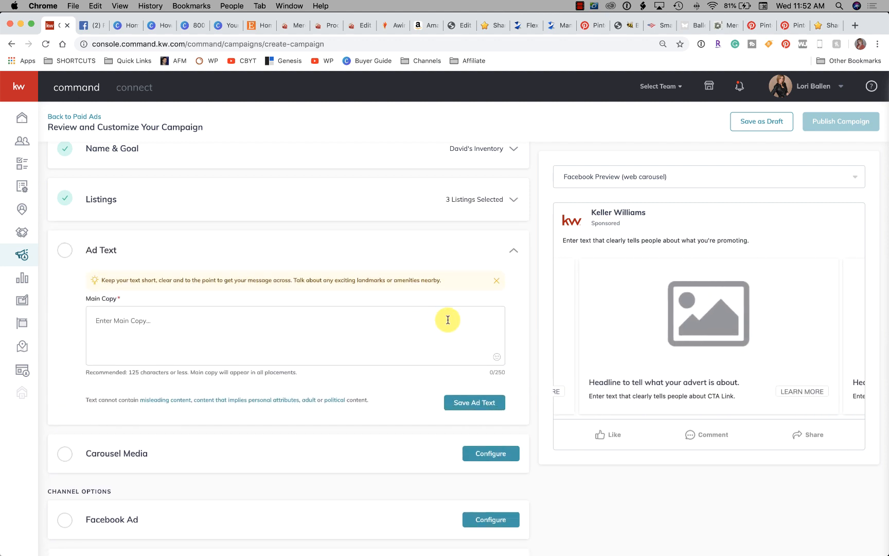
pyautogui.click(63, 250)
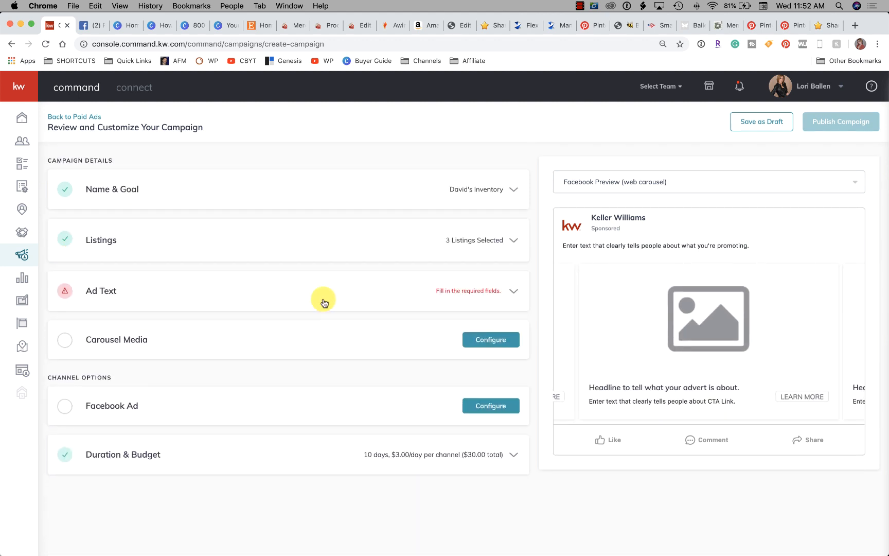
pyautogui.click(463, 291)
pyautogui.scroll(-1, 277, 374)
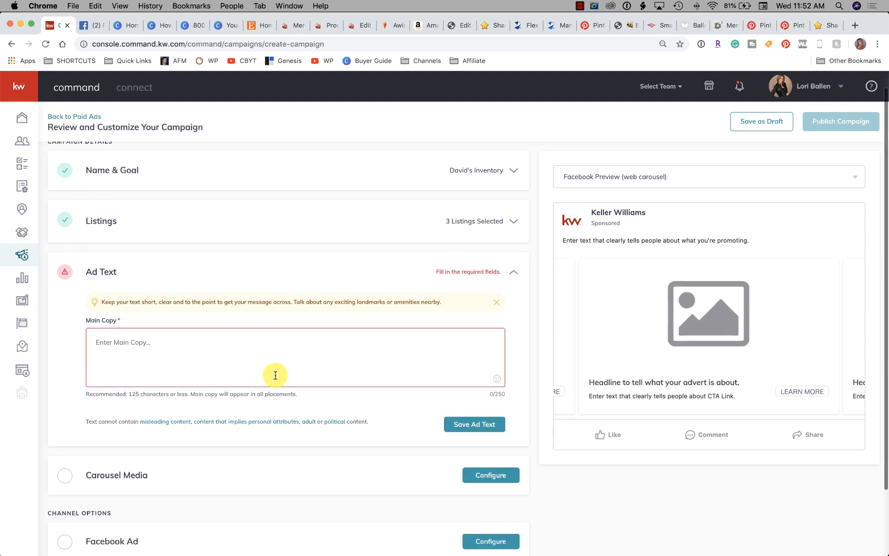
pyautogui.click(251, 355)
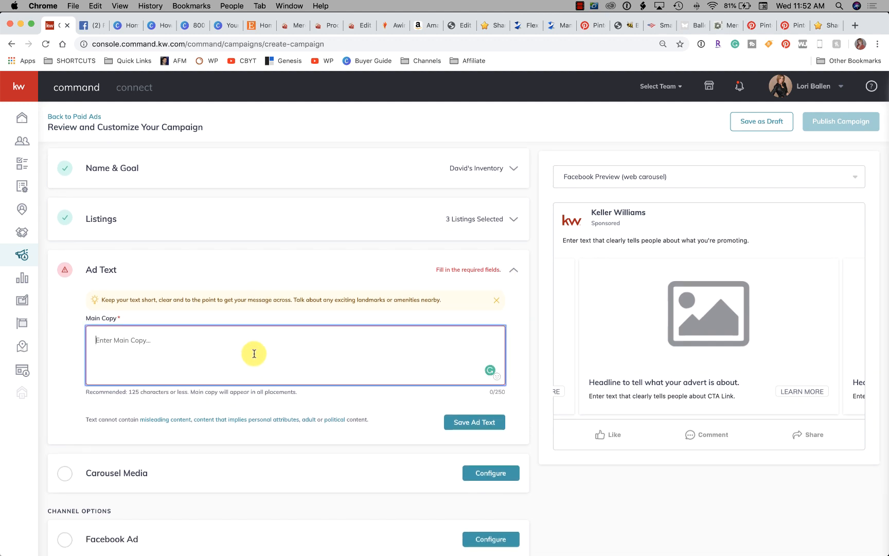
pyautogui.write('L')
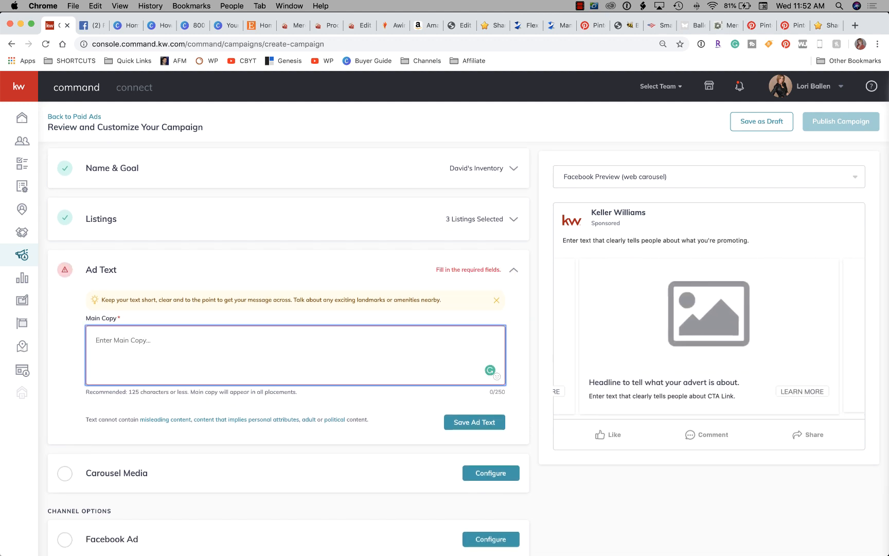
pyautogui.press('BackSpace')
pyautogui.write('Homes For Sale in Las Vegas Courtesy of Lori Ballen Team and David L')
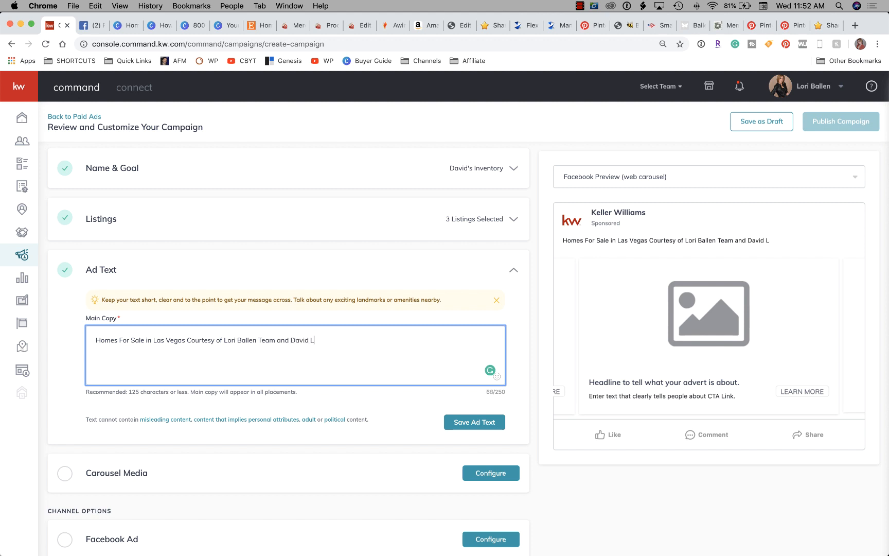
pyautogui.scroll(-5, 252, 359)
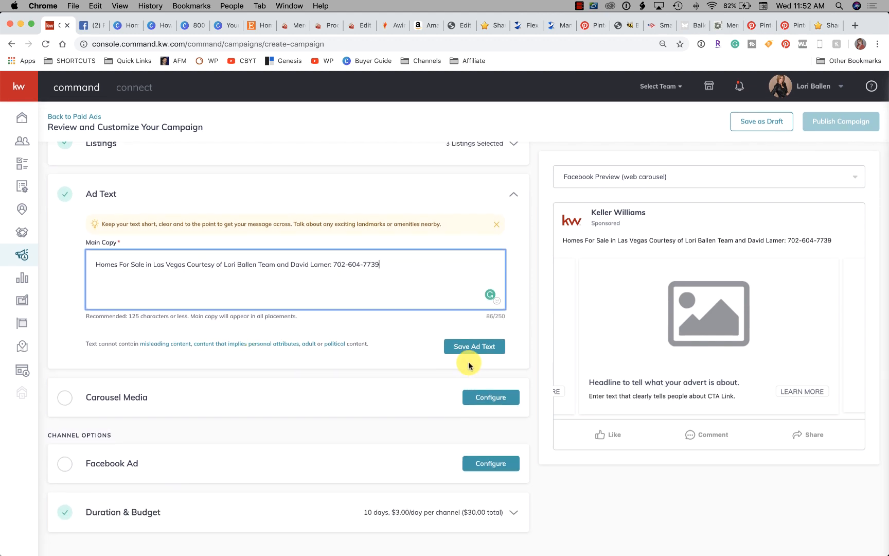
pyautogui.click(474, 346)
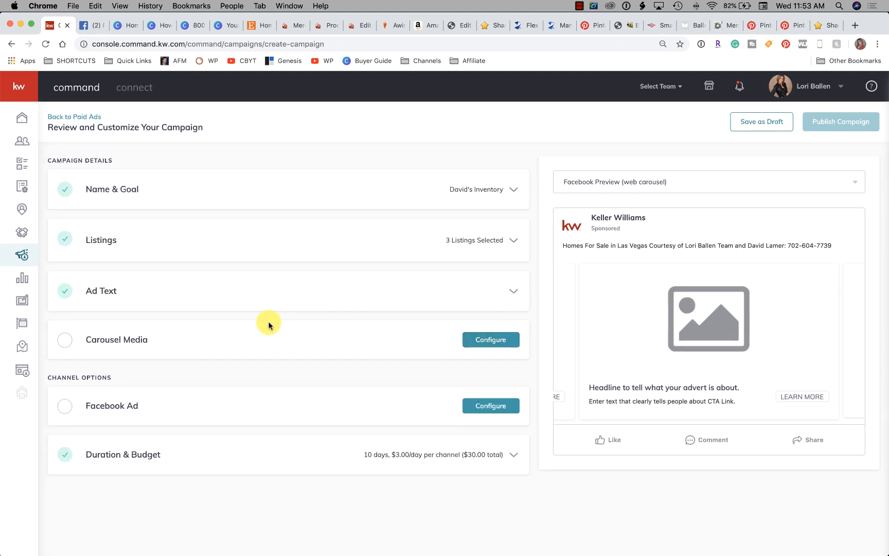
# Open the Carousel Media settings and enter the headline "High Rise Condo" for Listing #1
pyautogui.click(108, 340)
pyautogui.scroll(-5, 145, 343)
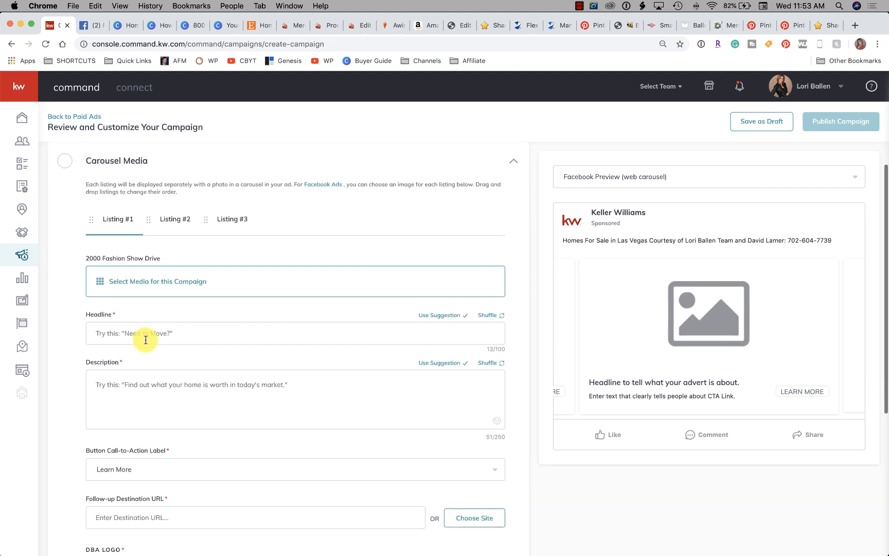
pyautogui.scroll(-2, 145, 340)
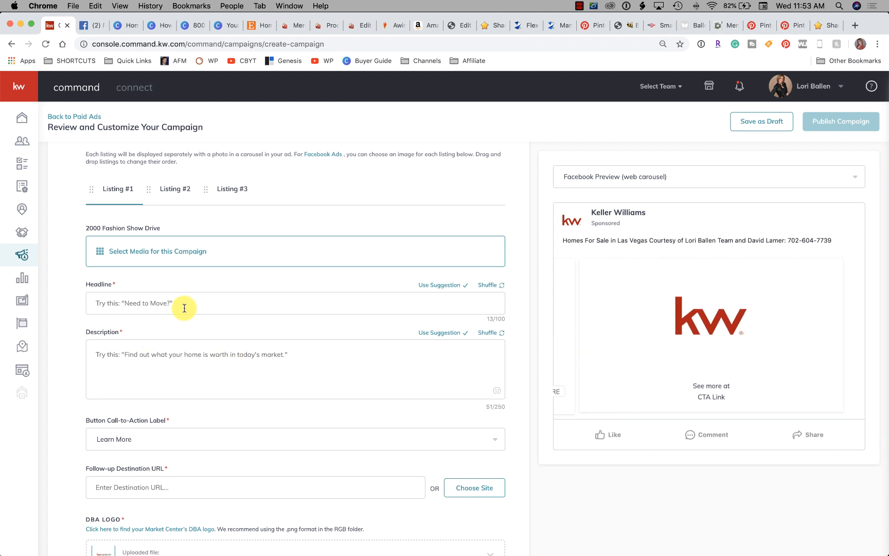
pyautogui.scroll(1, 183, 308)
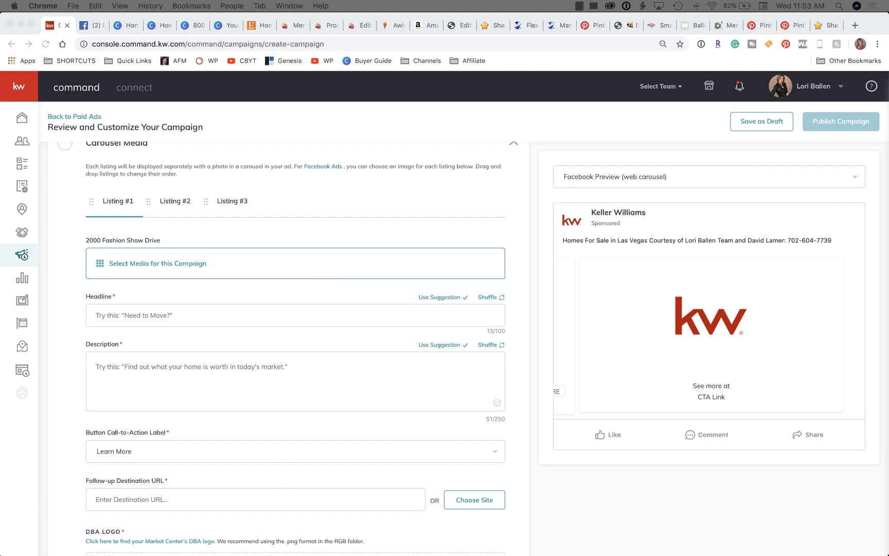
pyautogui.click(129, 316)
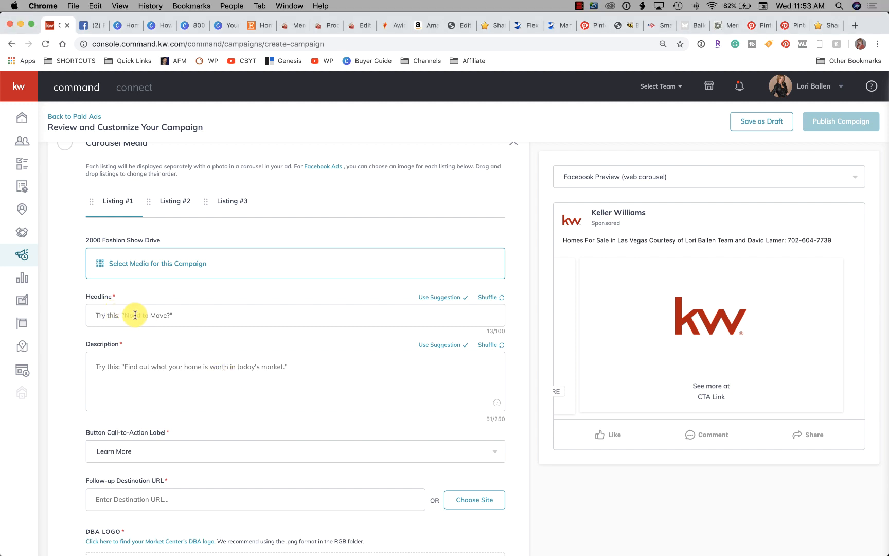
pyautogui.write('High Rise Condo')
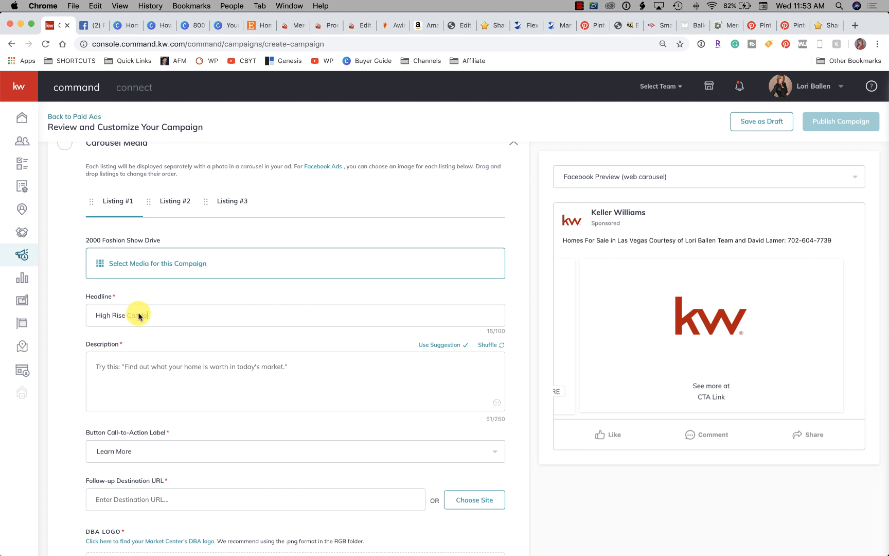
pyautogui.scroll(-1, 214, 355)
pyautogui.moveTo(144, 302); pyautogui.dragTo(65, 294)
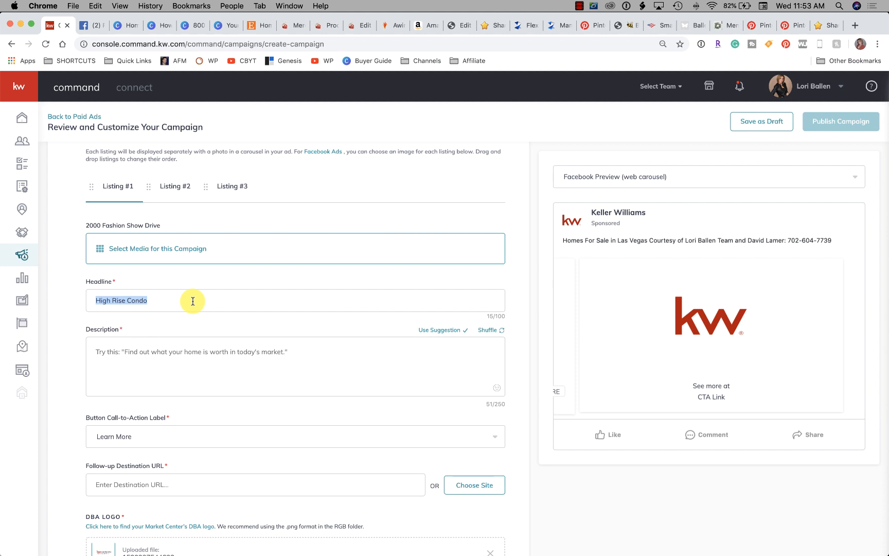
# Switch the ad preview to Facebook Preview (mobile carousel)
pyautogui.click(120, 377)
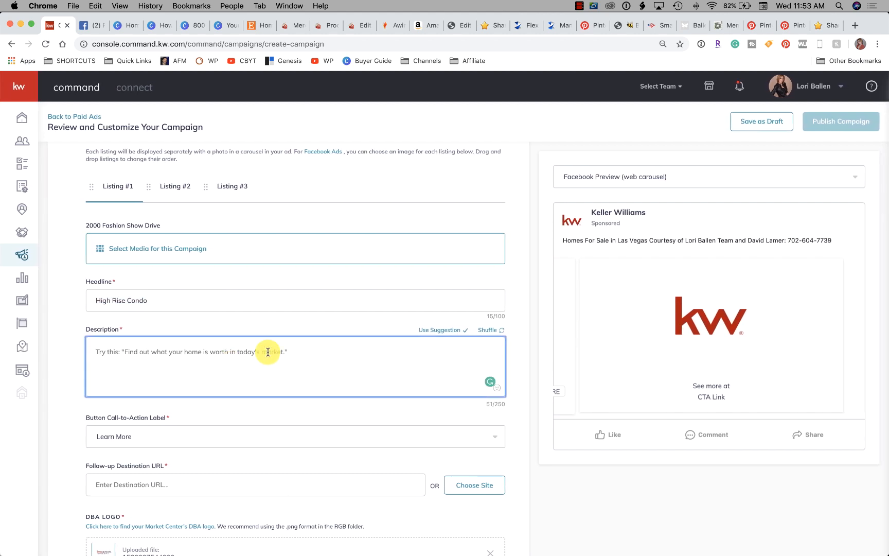
pyautogui.click(623, 176)
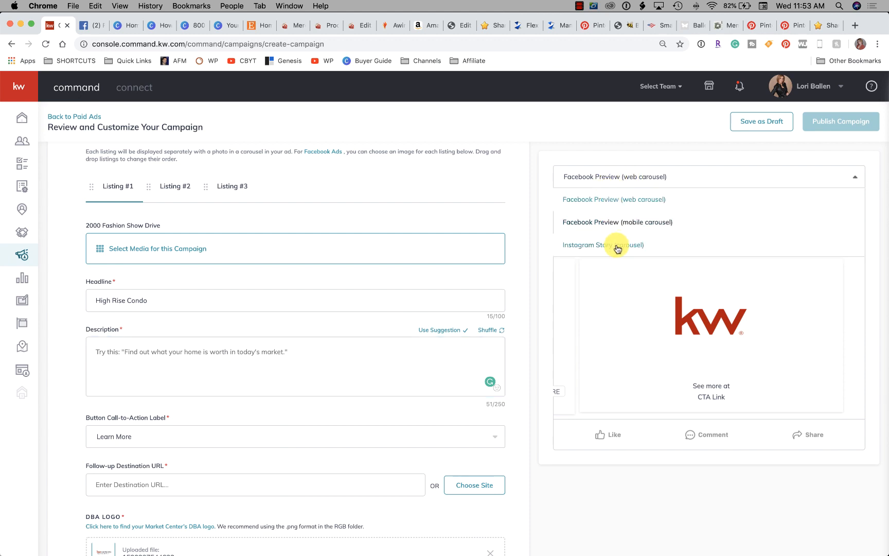
pyautogui.click(611, 222)
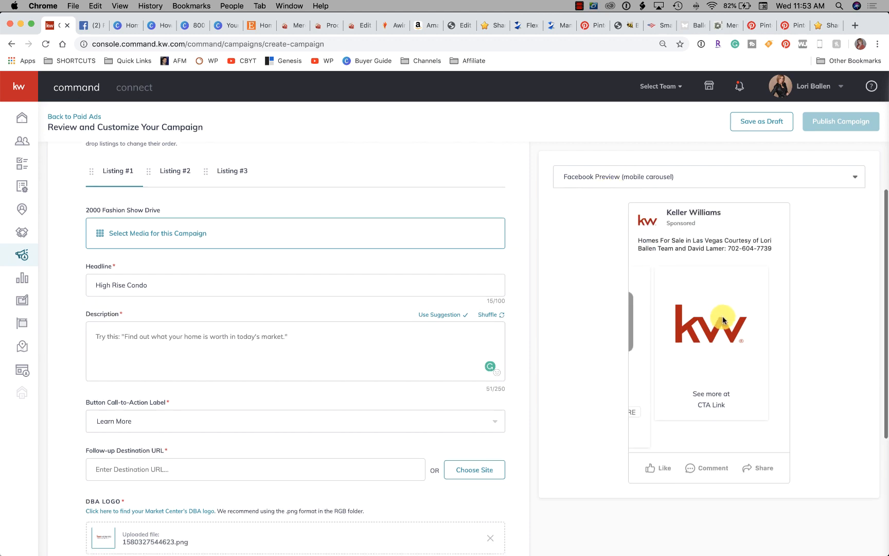
# Enter the Listing #1 description "5 Star Highrise Condo Near The Las Vegas Strip on the 30th Floor."
pyautogui.click(182, 342)
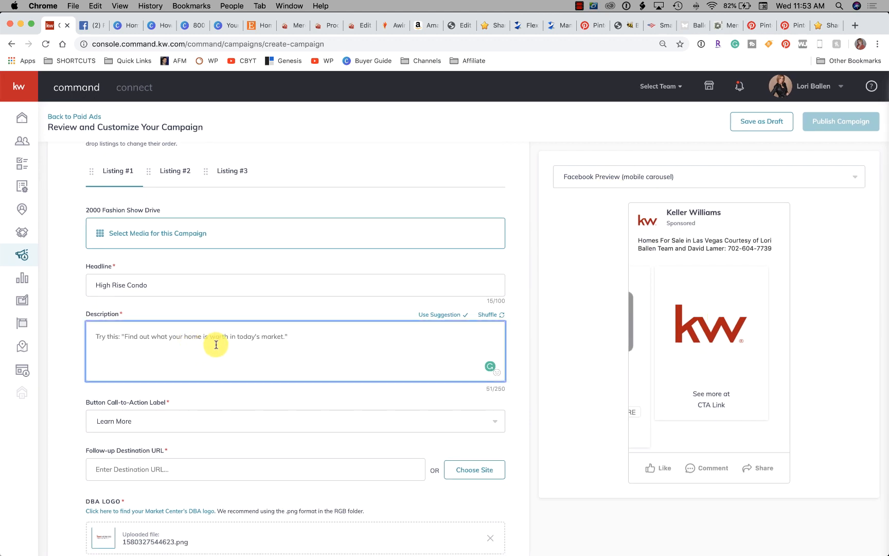
pyautogui.scroll(-5, 216, 344)
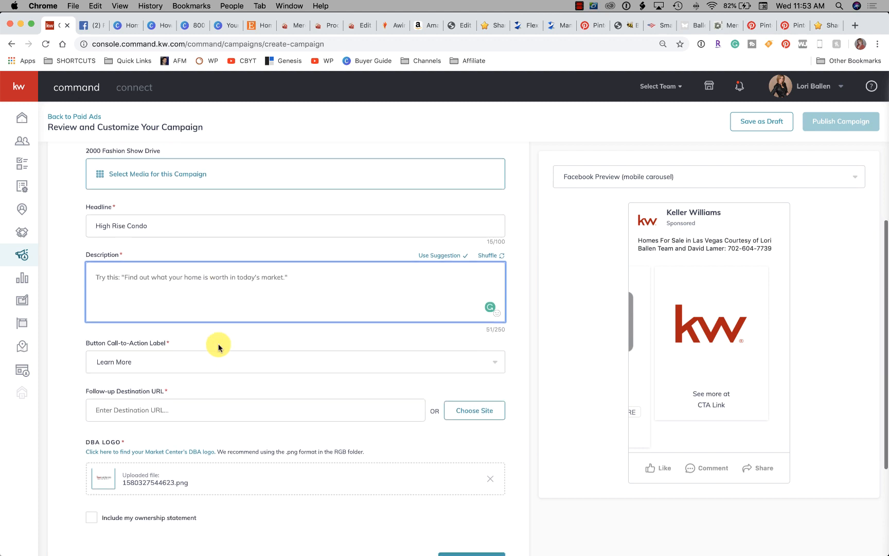
pyautogui.scroll(4, 214, 347)
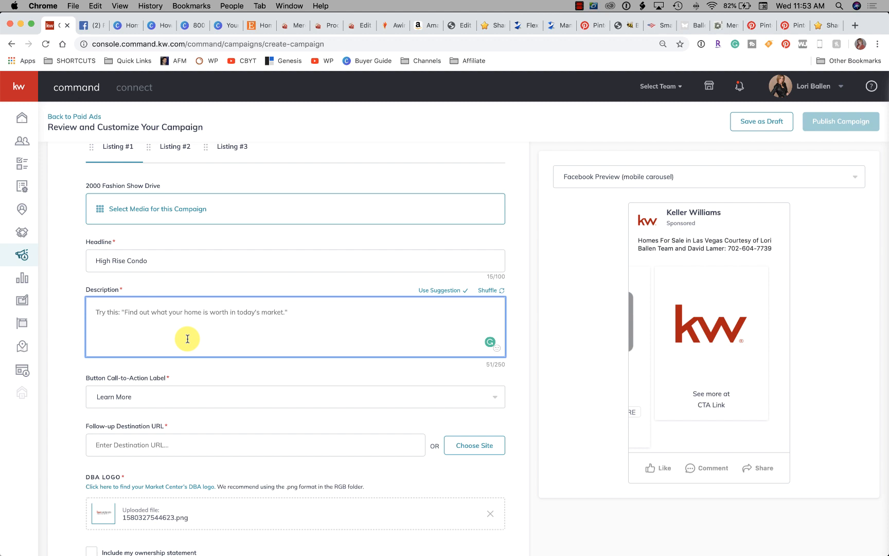
pyautogui.scroll(2, 187, 338)
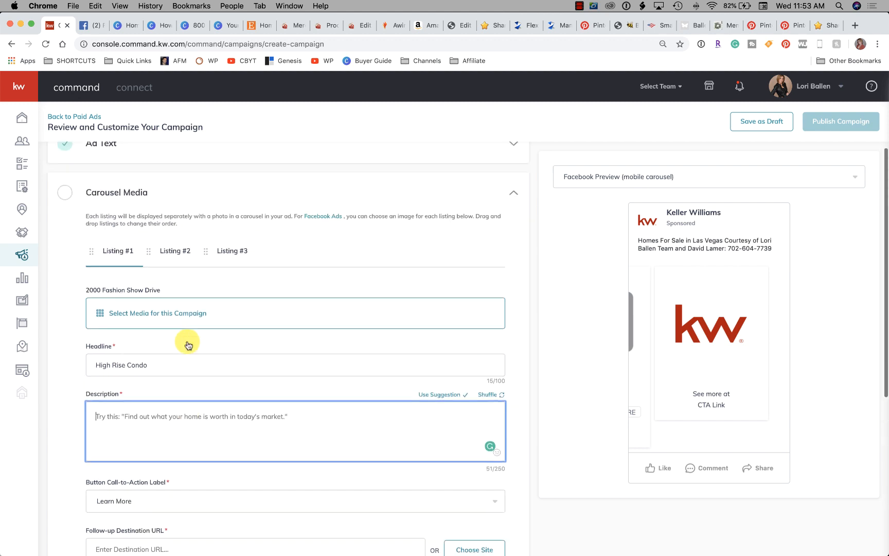
pyautogui.click(117, 247)
pyautogui.click(159, 406)
pyautogui.scroll(-1, 160, 408)
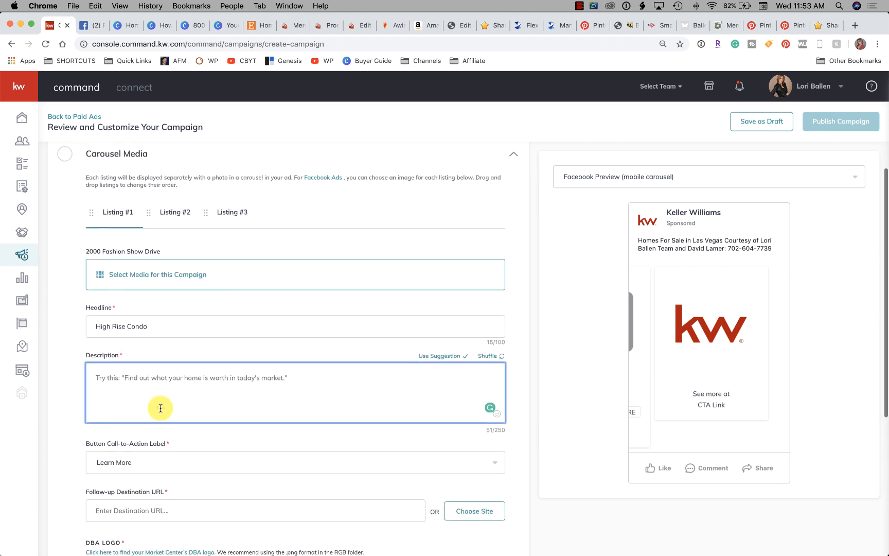
pyautogui.scroll(-1, 160, 408)
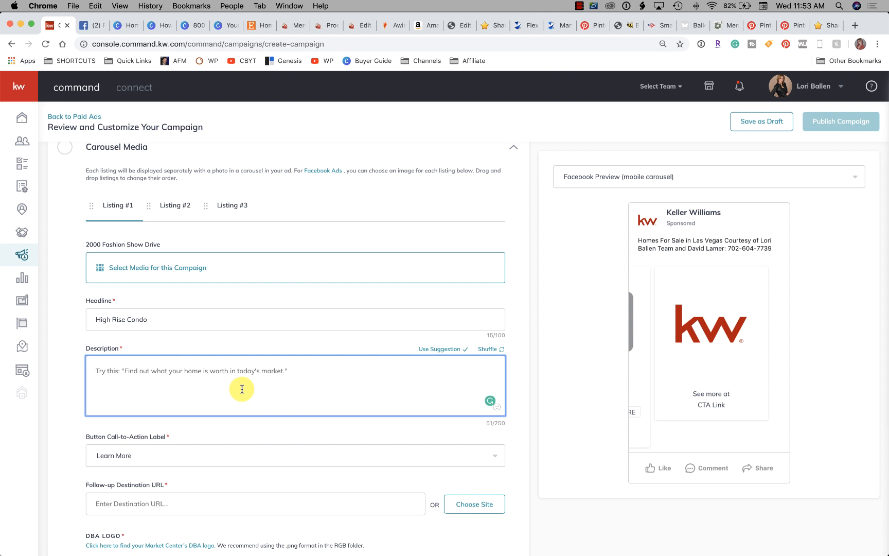
pyautogui.write('5')
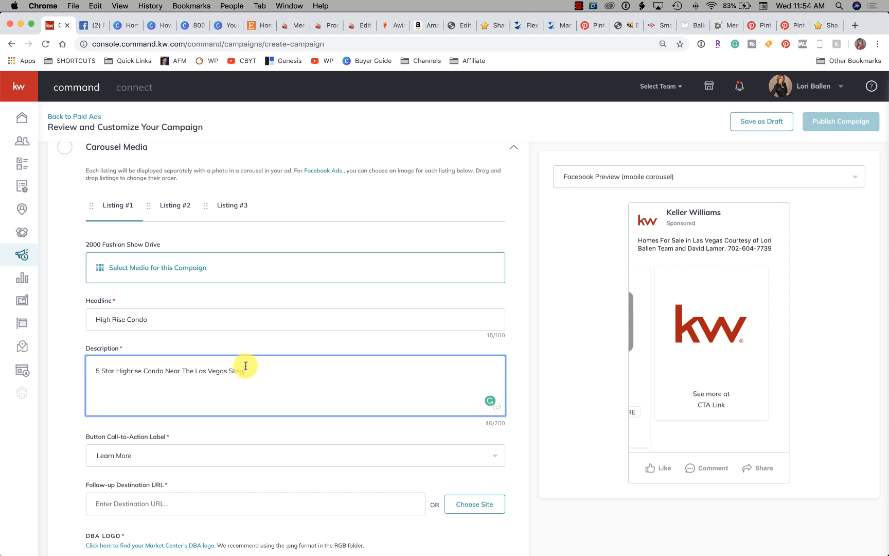
pyautogui.moveTo(154, 320); pyautogui.dragTo(96, 319)
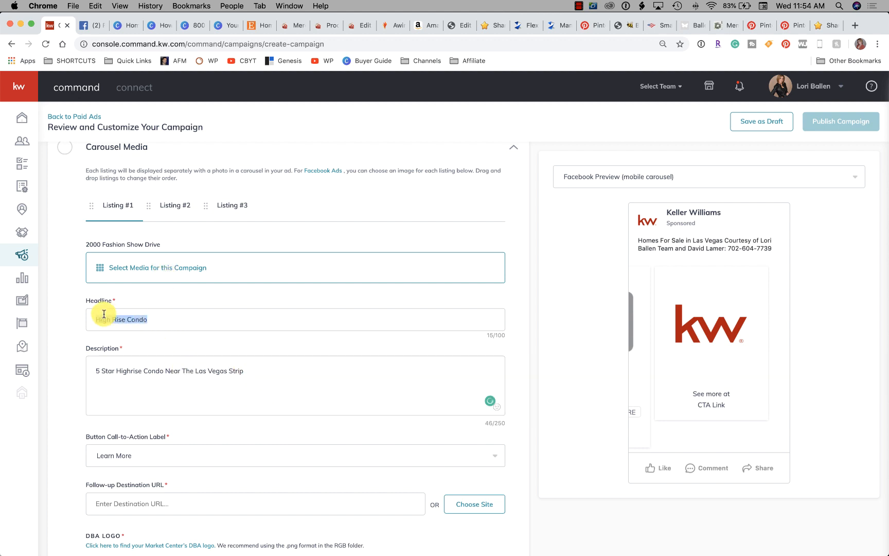
pyautogui.click(289, 372)
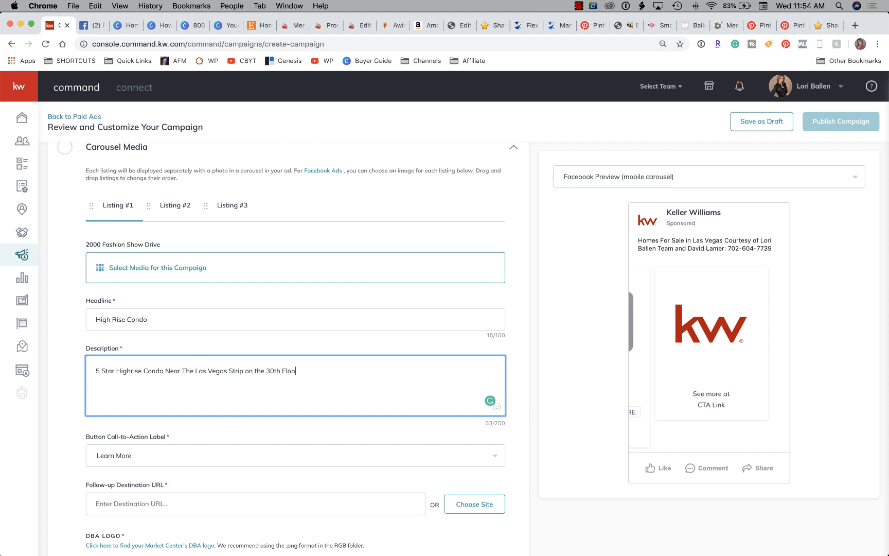
# Replace the Listing #1 headline with "Pics, Price, Details" and start the follow-up destination URL entry
pyautogui.moveTo(202, 323); pyautogui.dragTo(72, 313)
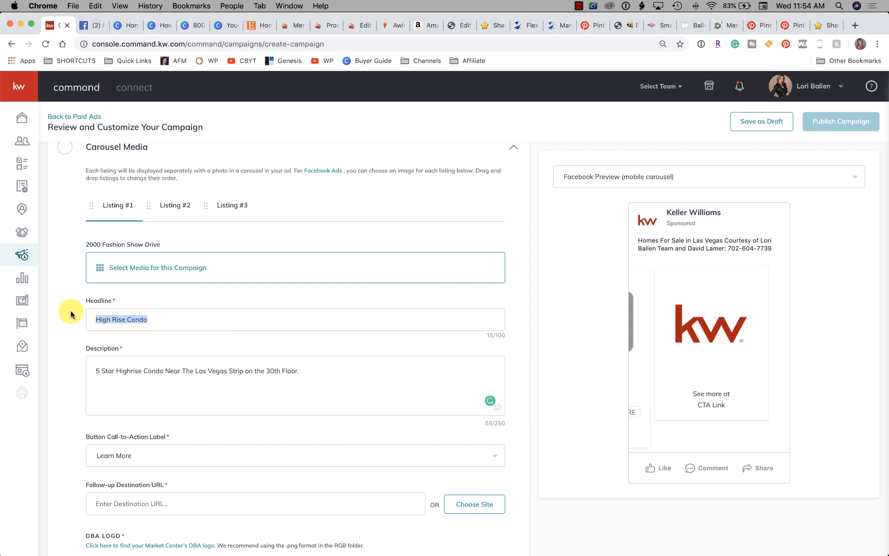
pyautogui.write('Pics, Price, Details')
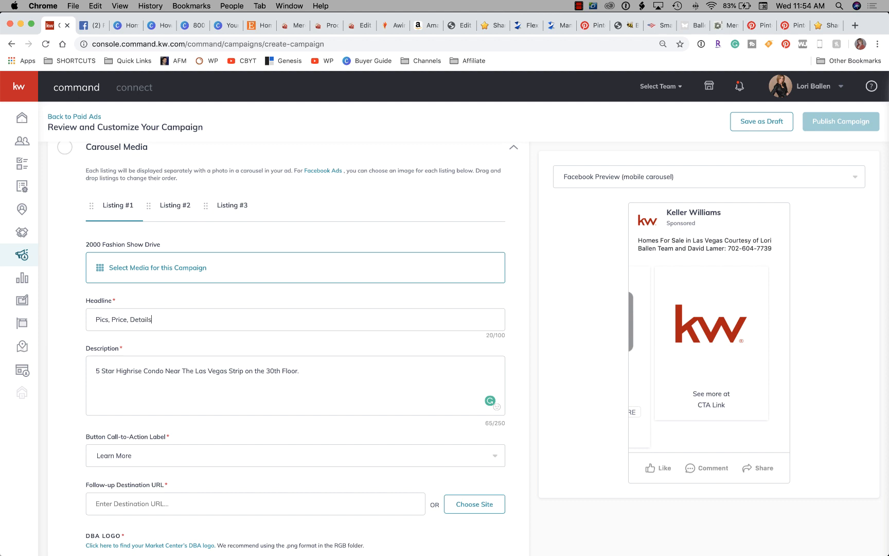
pyautogui.scroll(-5, 298, 382)
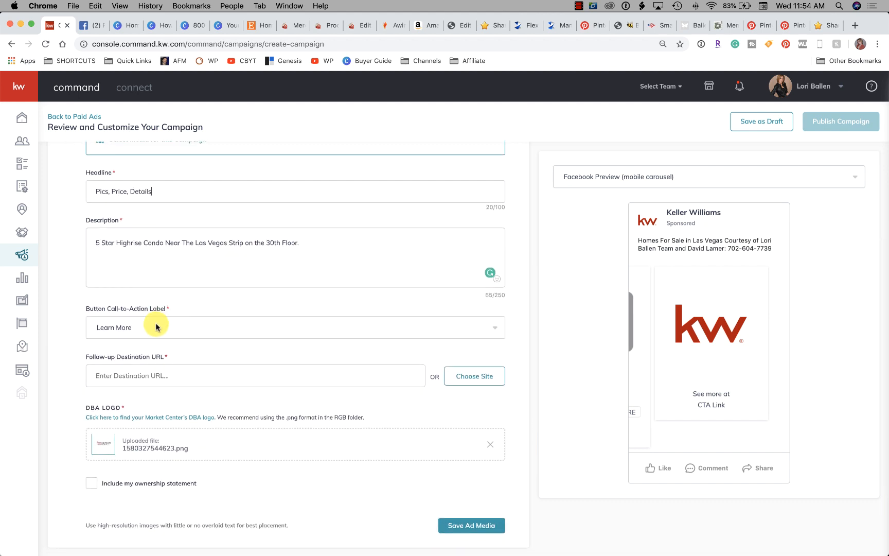
pyautogui.scroll(-1, 181, 335)
pyautogui.click(149, 345)
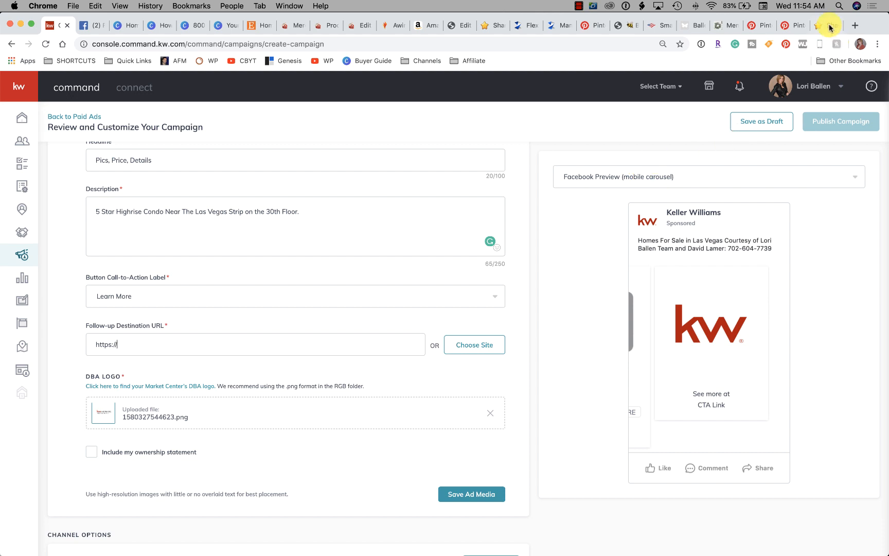
# Open the team's site ballenvegas.kw.com in a new browser tab and place that tab beside the campaign tab
pyautogui.click(855, 27)
pyautogui.write('ballen')
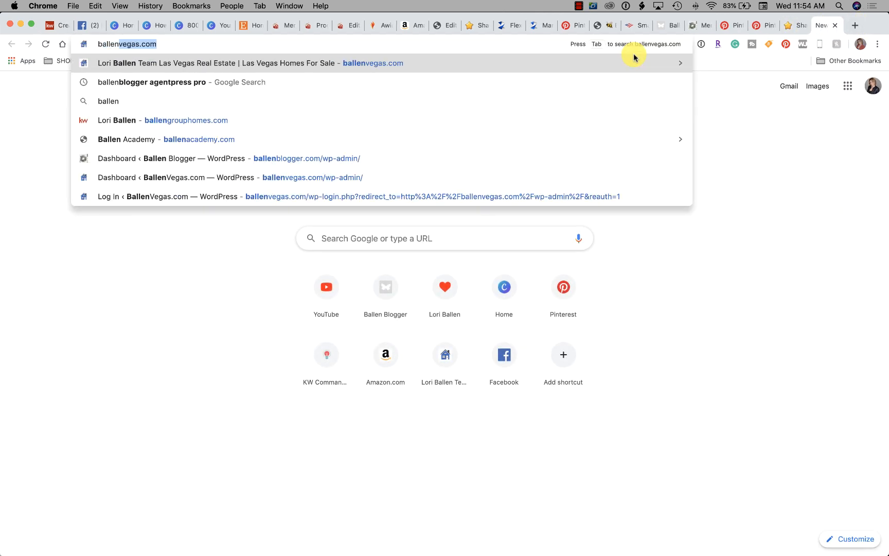
pyautogui.write('b')
pyautogui.press('BackSpace')
pyautogui.press('BackSpace')
pyautogui.write('v')
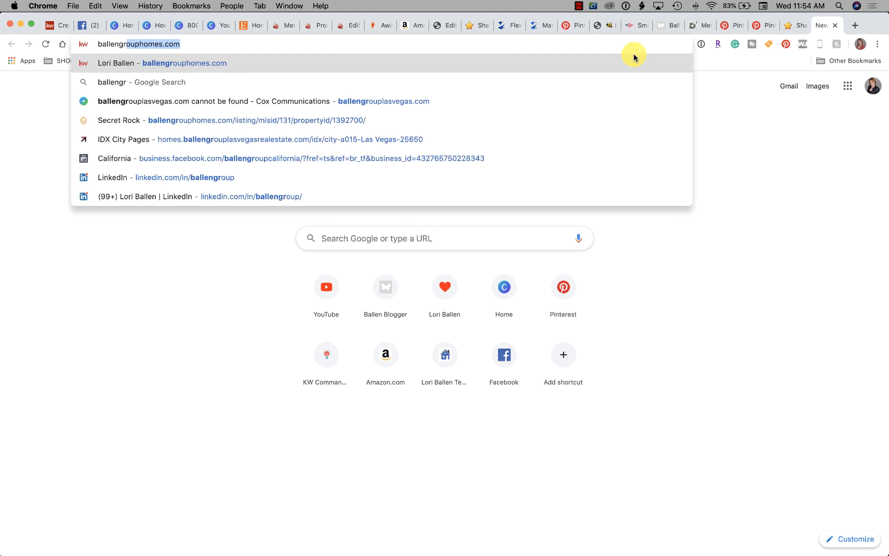
pyautogui.press('Return')
pyautogui.moveTo(825, 27); pyautogui.dragTo(95, 24)
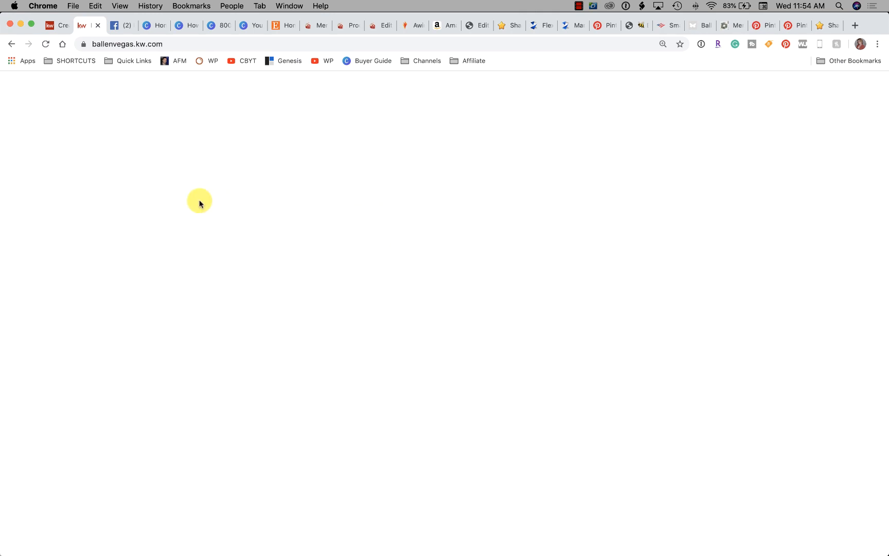
# Search the real estate site for "fashion show" and look through the property results
pyautogui.click(129, 44)
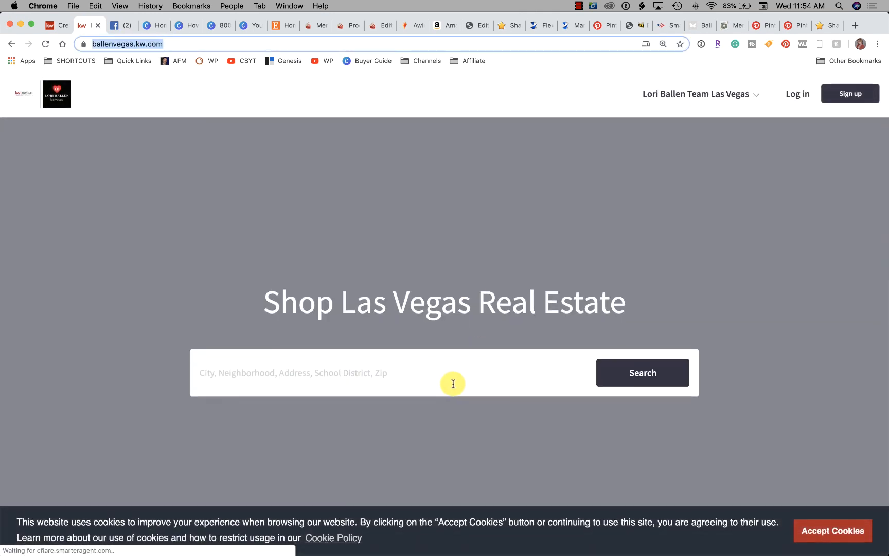
pyautogui.click(419, 375)
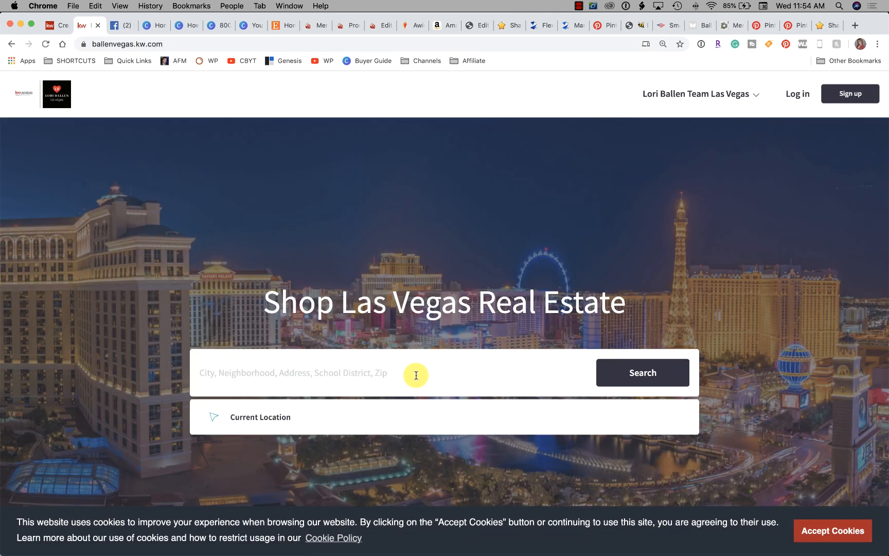
pyautogui.write('fa')
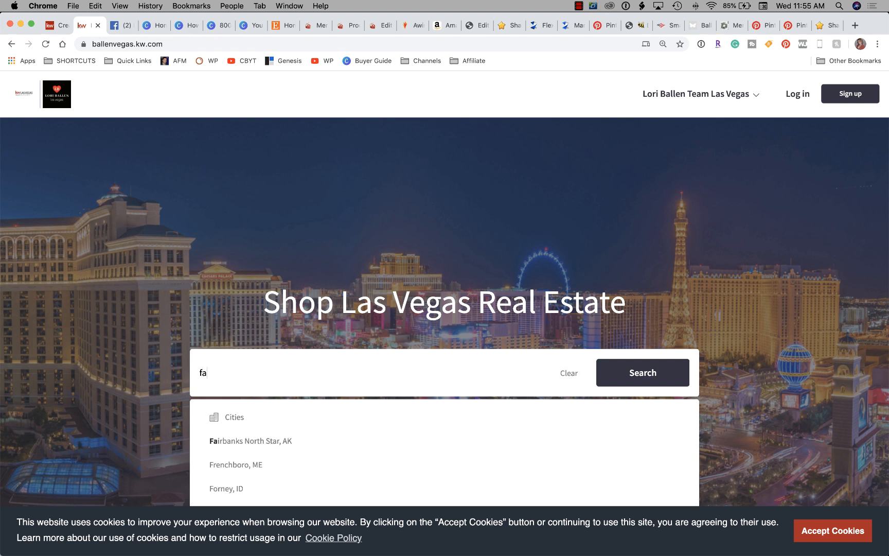
pyautogui.write('shion show blvd')
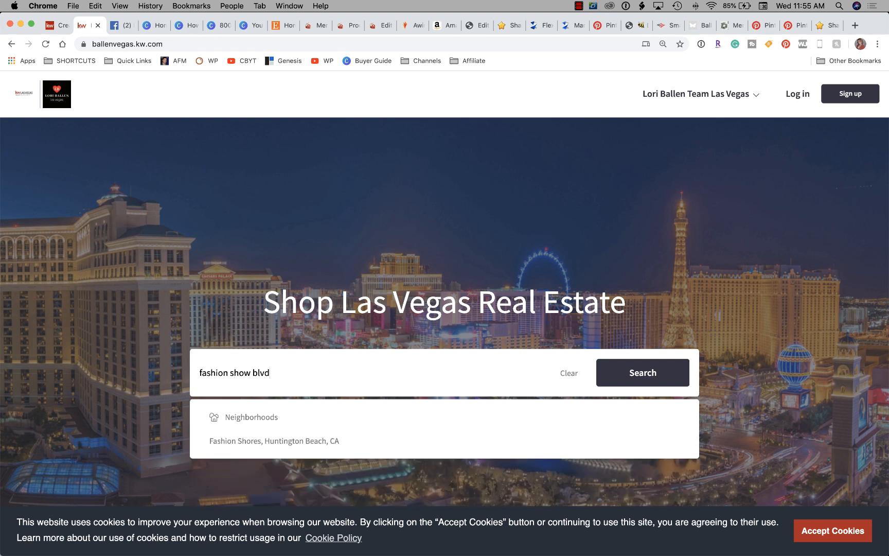
pyautogui.press('Return')
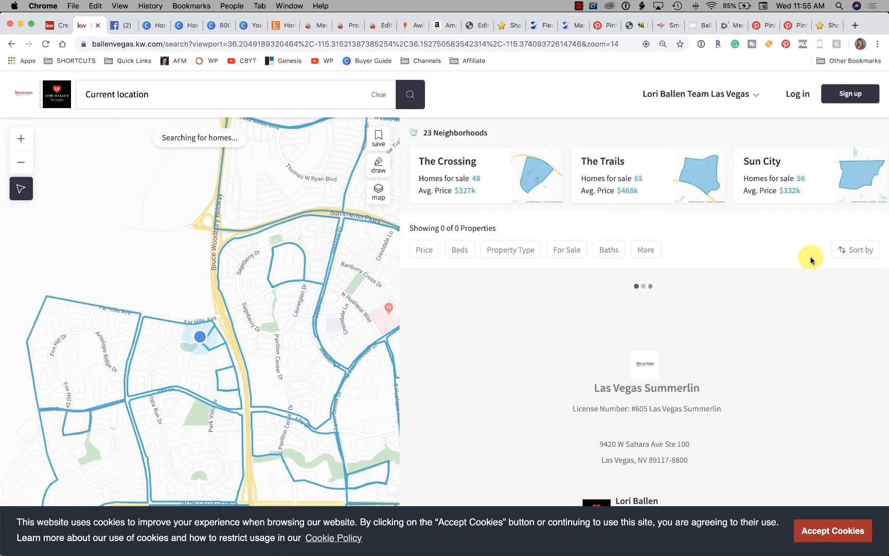
pyautogui.scroll(-15, 606, 258)
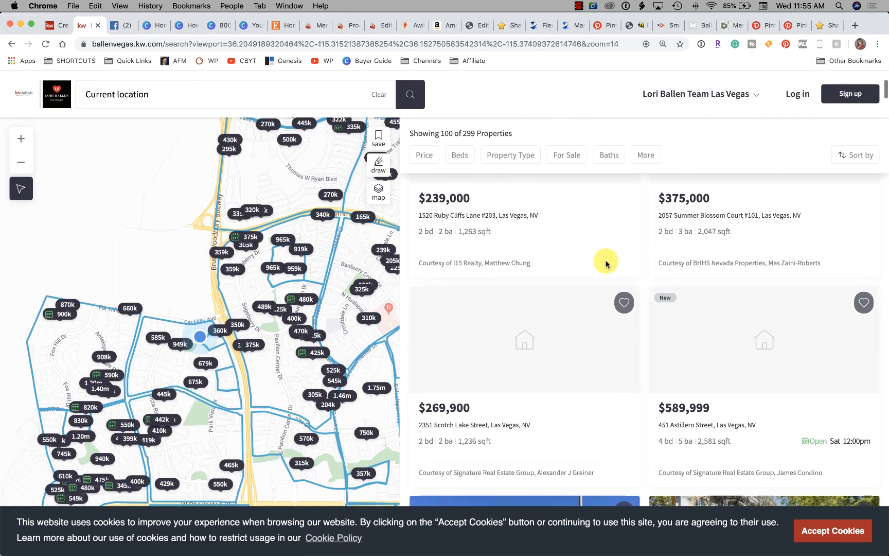
pyautogui.scroll(15, 604, 260)
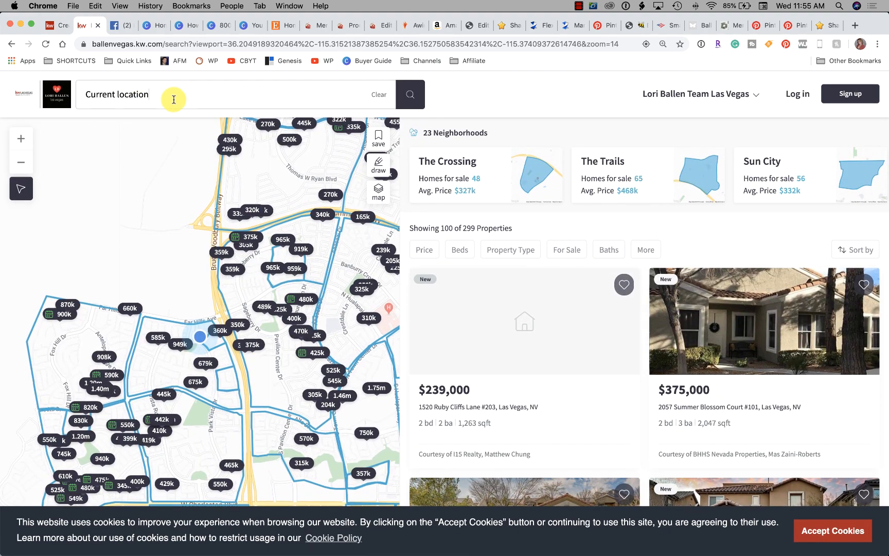
pyautogui.tripleClick(145, 97)
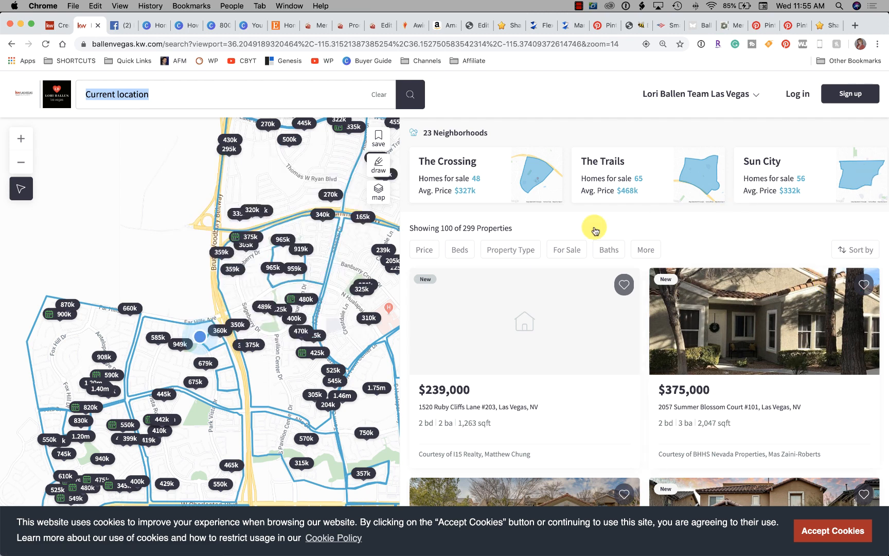
# Filter the property results to the Condos / Co-ops property type
pyautogui.click(507, 256)
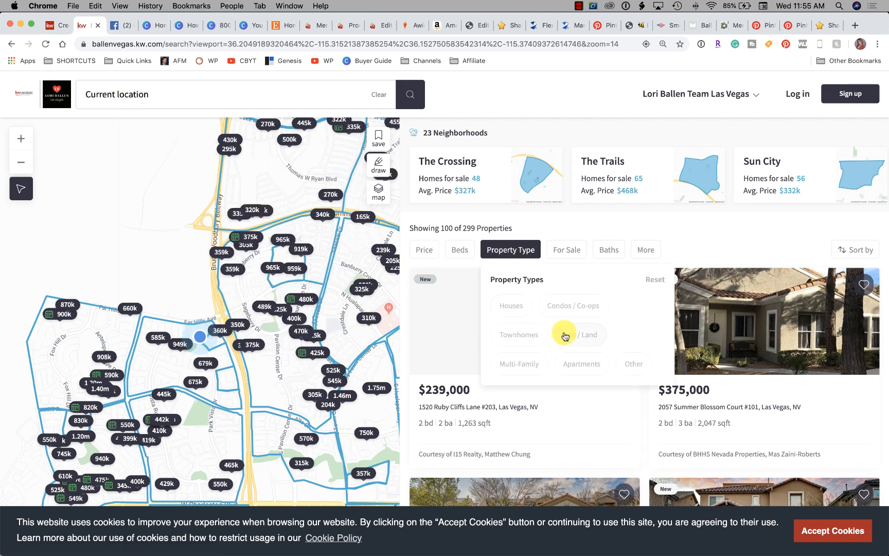
pyautogui.scroll(-1, 563, 334)
pyautogui.click(569, 302)
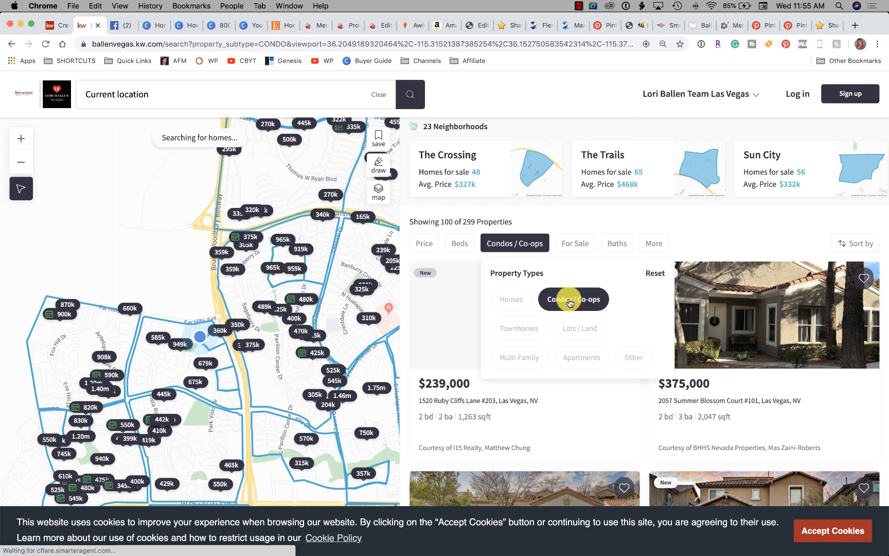
pyautogui.click(705, 244)
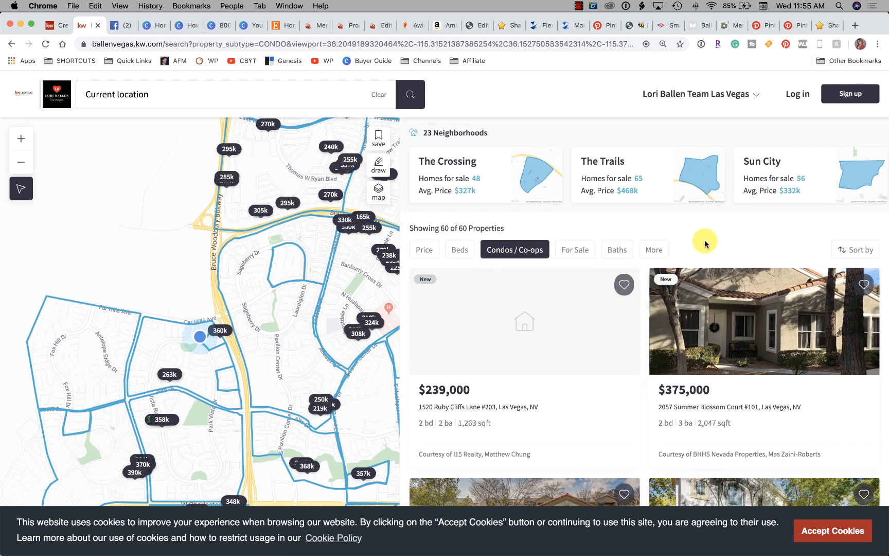
# Look through the additional property filters, including living area, lot size, year built, parking and keywords, leaving them unset
pyautogui.click(653, 249)
pyautogui.scroll(-3, 613, 313)
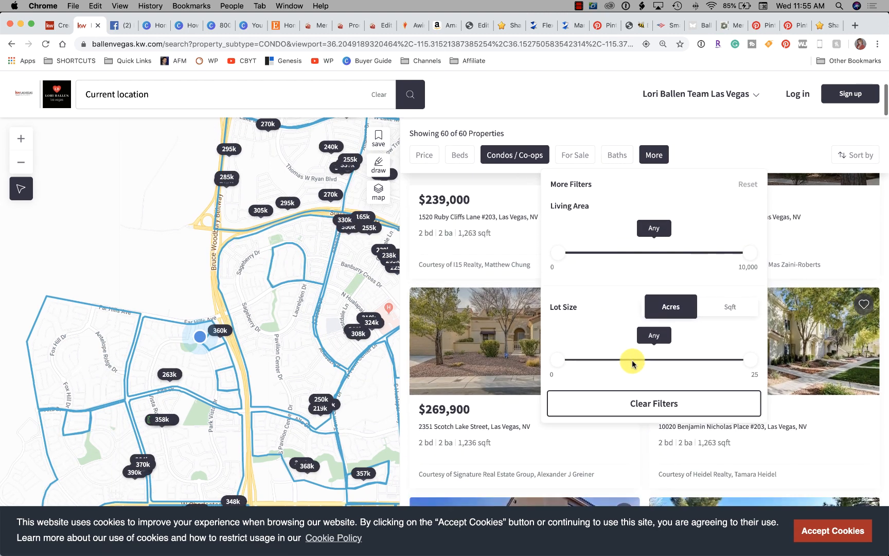
pyautogui.scroll(3, 635, 352)
pyautogui.scroll(1, 636, 354)
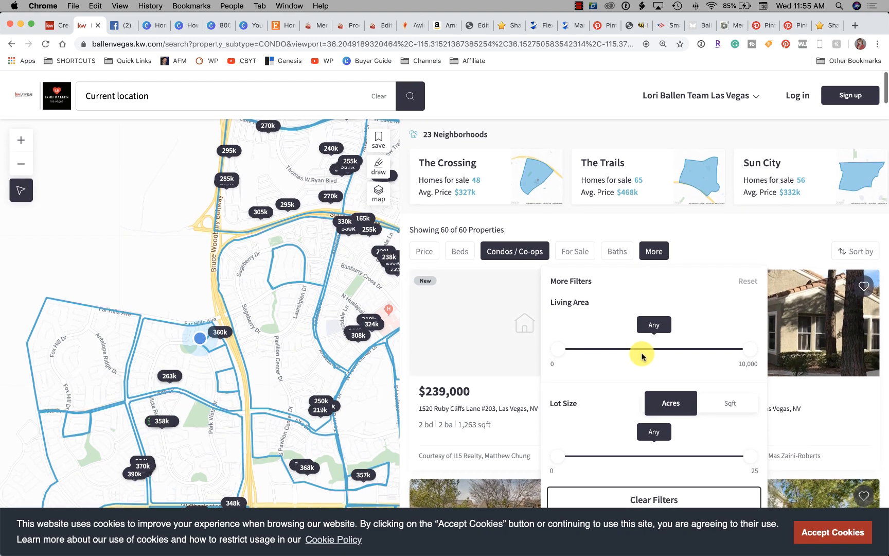
pyautogui.click(725, 245)
pyautogui.scroll(-1, 683, 271)
pyautogui.scroll(-6, 682, 271)
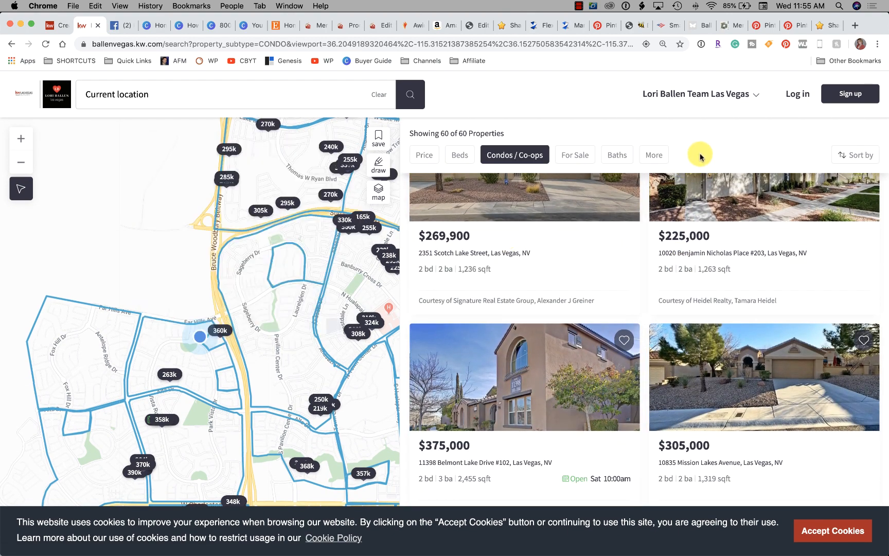
pyautogui.click(651, 155)
pyautogui.scroll(-7, 721, 239)
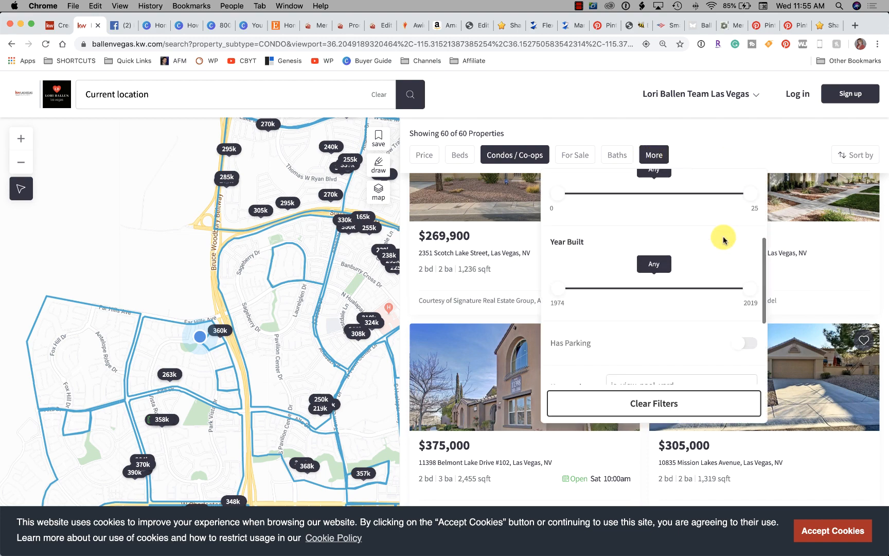
pyautogui.scroll(10, 720, 240)
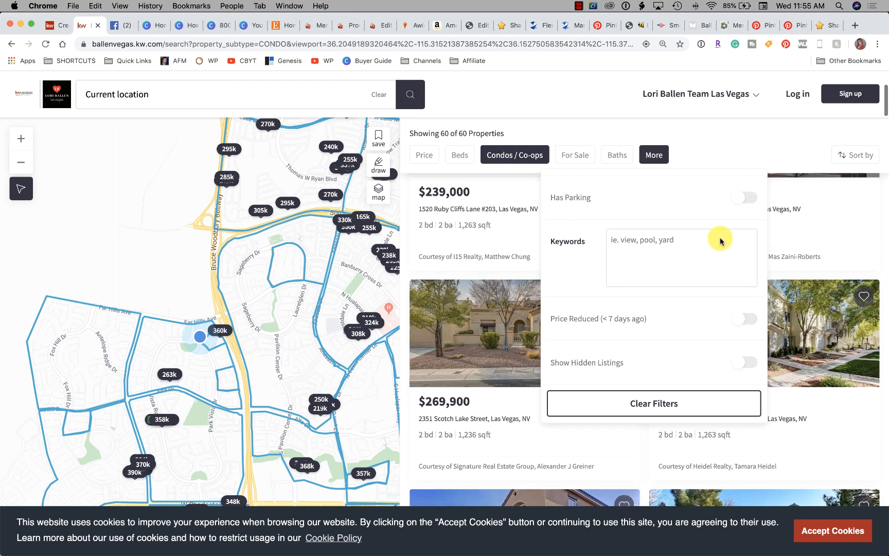
pyautogui.click(487, 101)
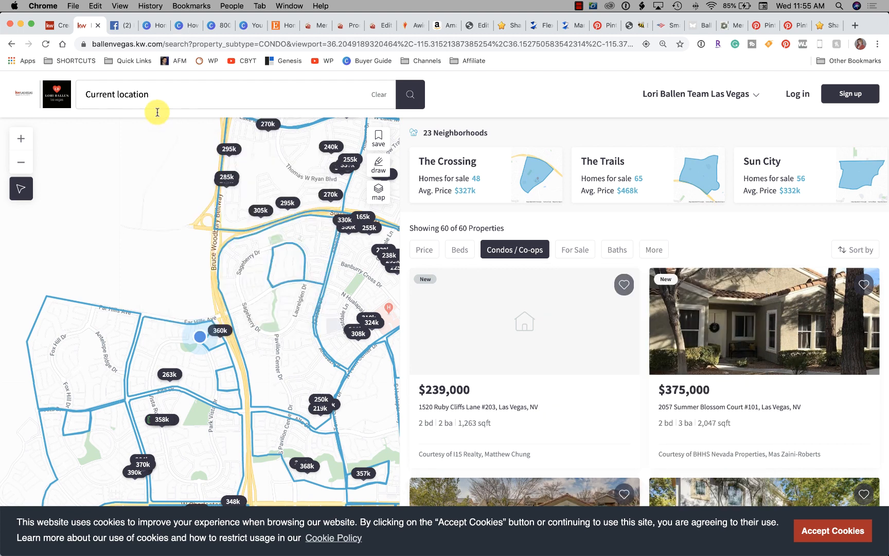
# Replace the current-location search with the copied listing number 2154428 and look over the resulting map and properties in a wider area
pyautogui.click(162, 104)
pyautogui.press('BackSpace')
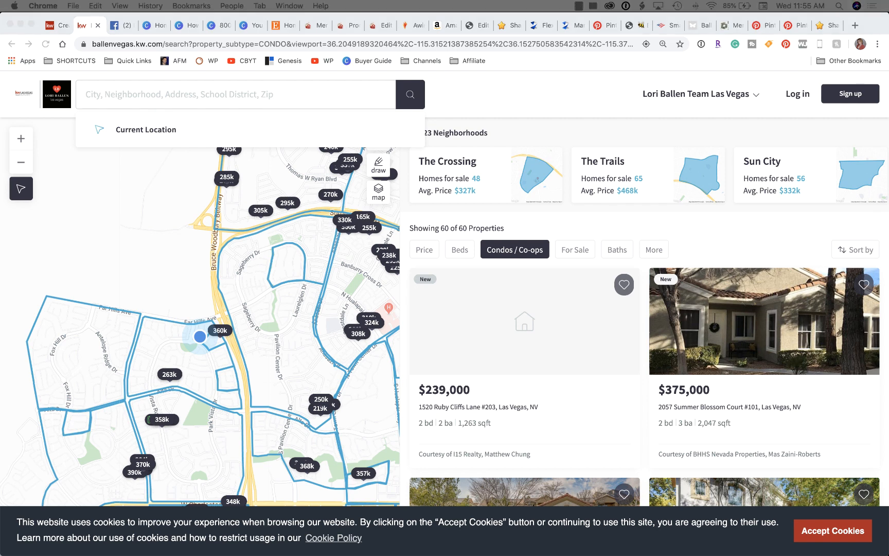
pyautogui.click(114, 91)
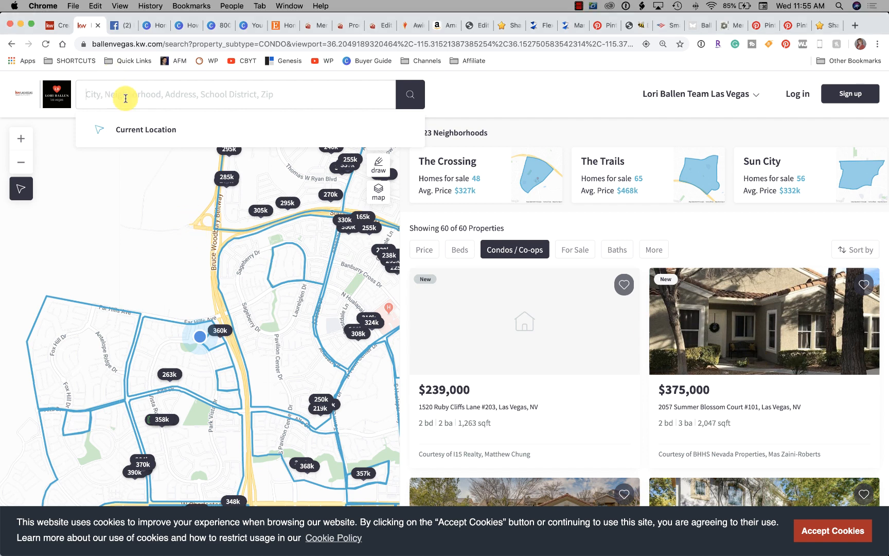
pyautogui.write('2154428')
pyautogui.press('Return')
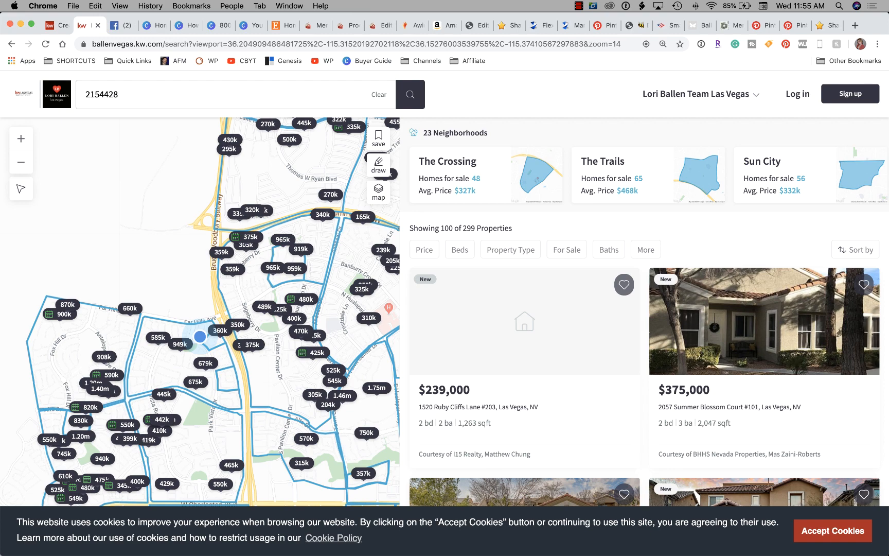
pyautogui.scroll(-6, 133, 255)
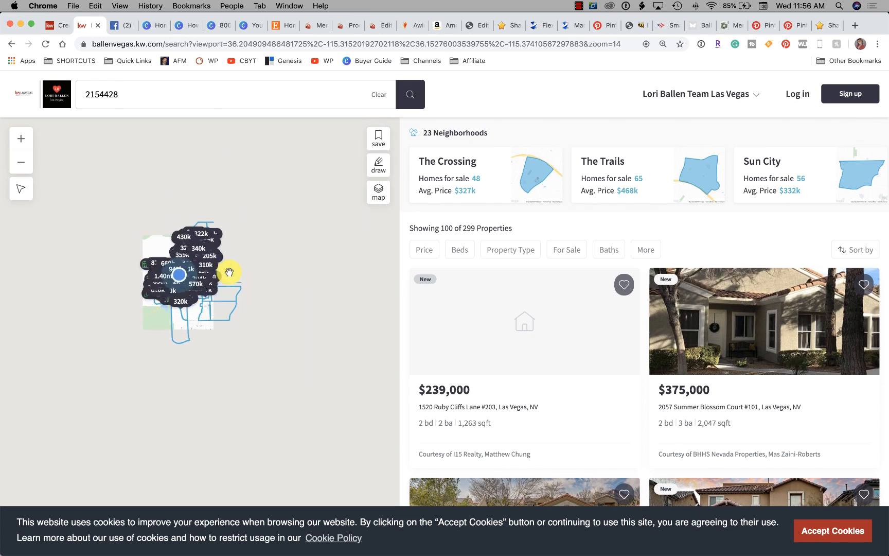
pyautogui.scroll(-2, 449, 260)
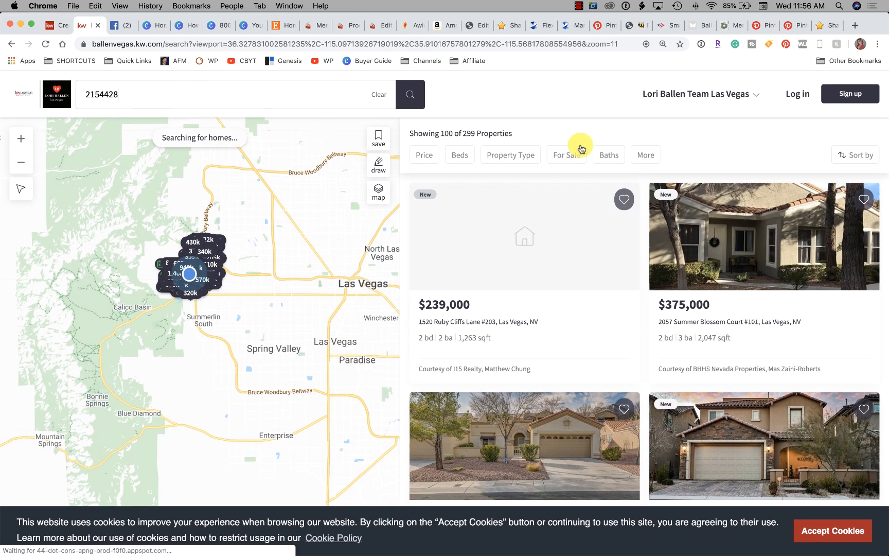
# Return to the team site's home page, search for ZIP code 89109 and look through the property results
pyautogui.click(30, 98)
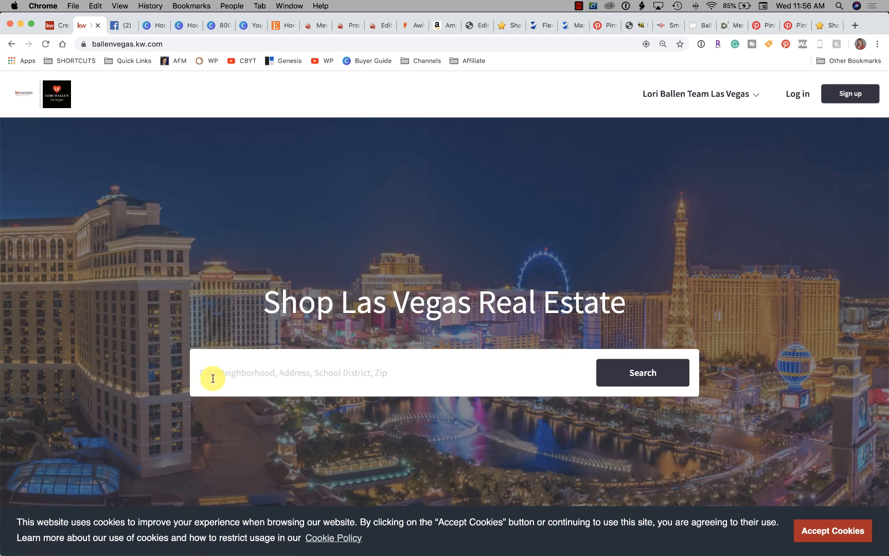
pyautogui.click(399, 375)
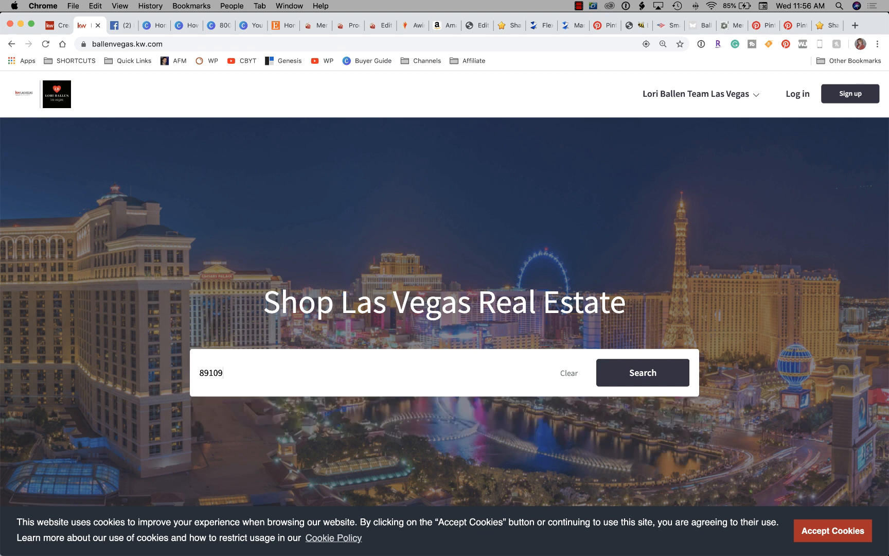
pyautogui.press('Return')
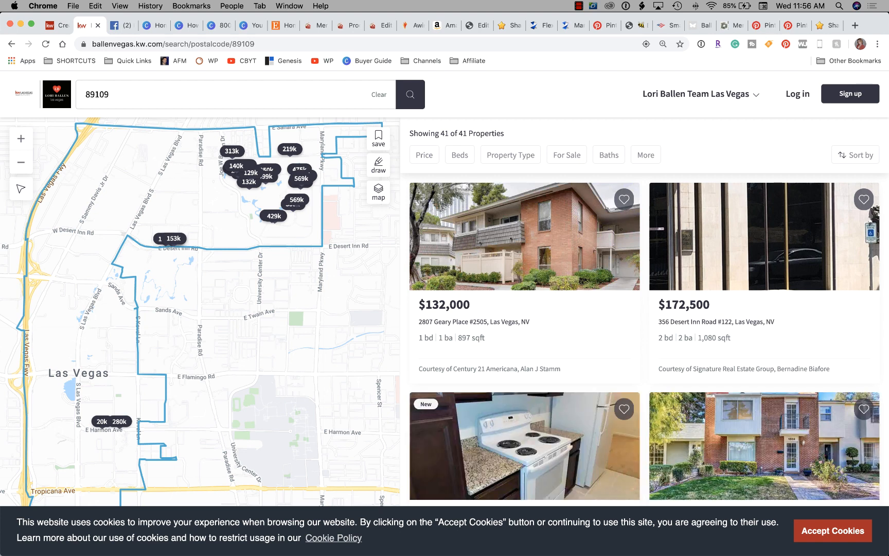
pyautogui.scroll(-5, 762, 407)
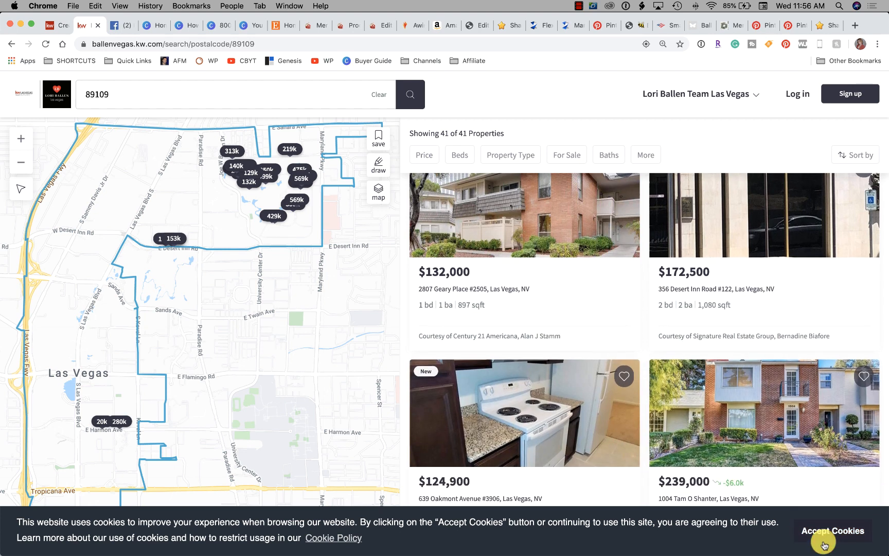
pyautogui.scroll(-15, 762, 407)
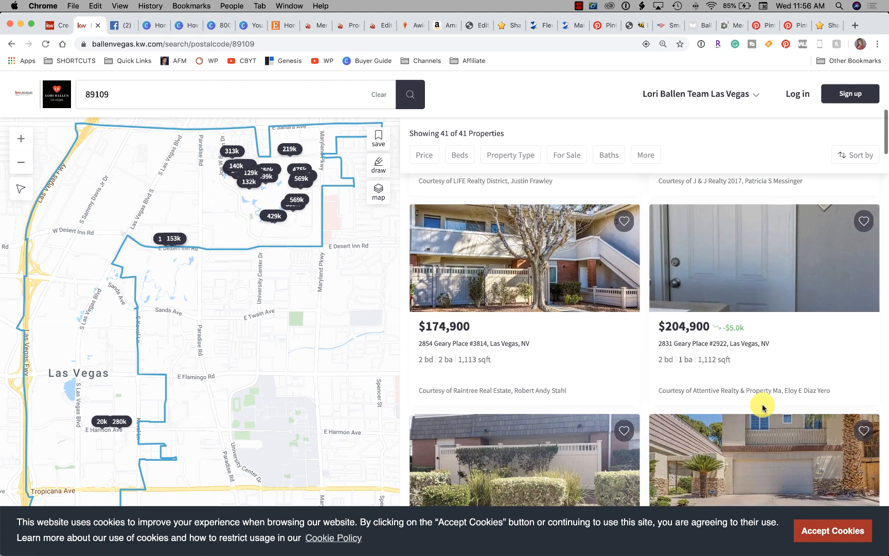
pyautogui.scroll(-15, 763, 407)
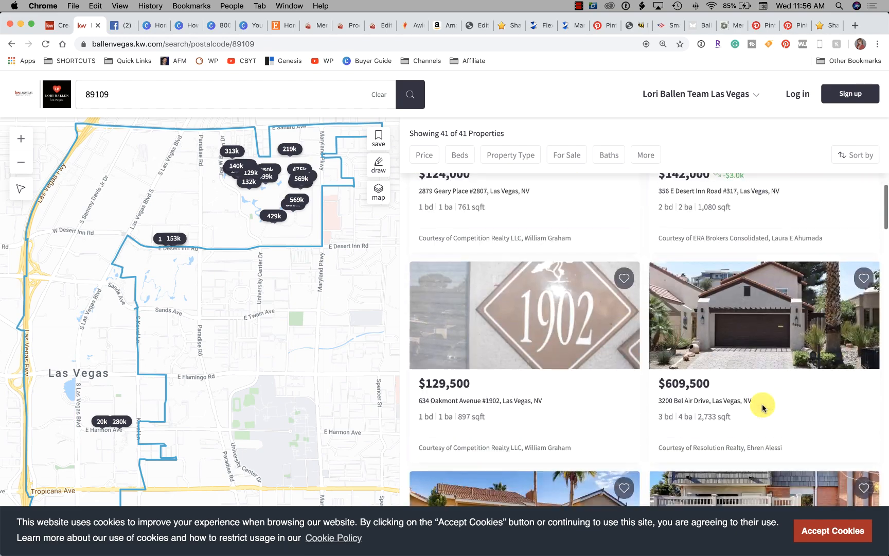
pyautogui.scroll(-6, 763, 408)
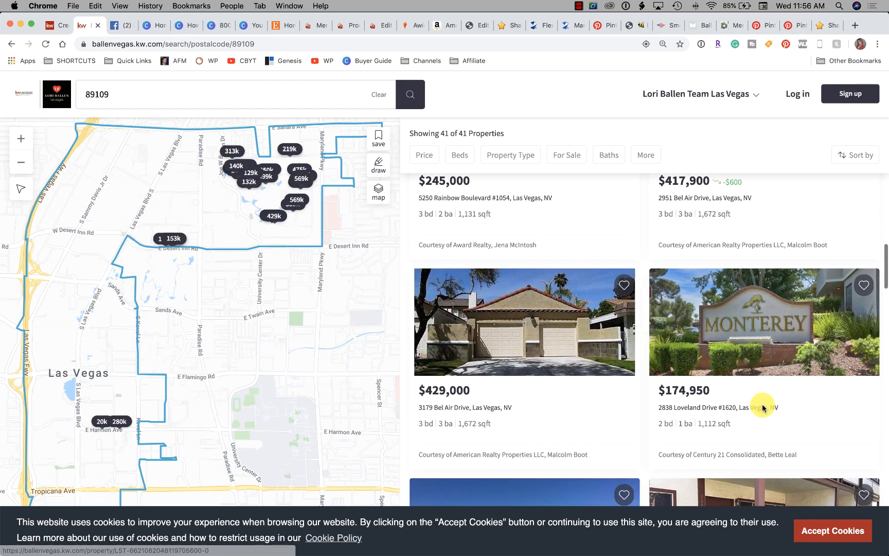
# Filter the 89109 results to the Other and Condos / Co-ops property types and look over the listings
pyautogui.click(509, 155)
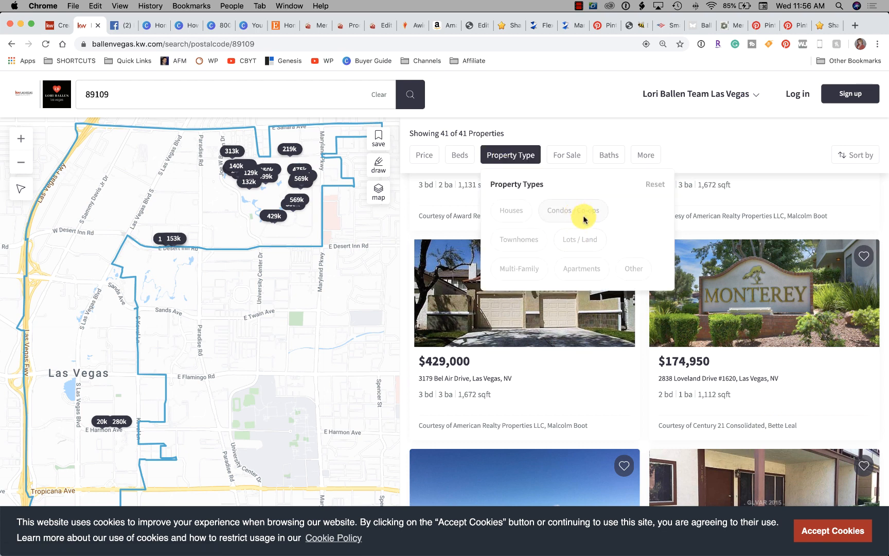
pyautogui.click(636, 276)
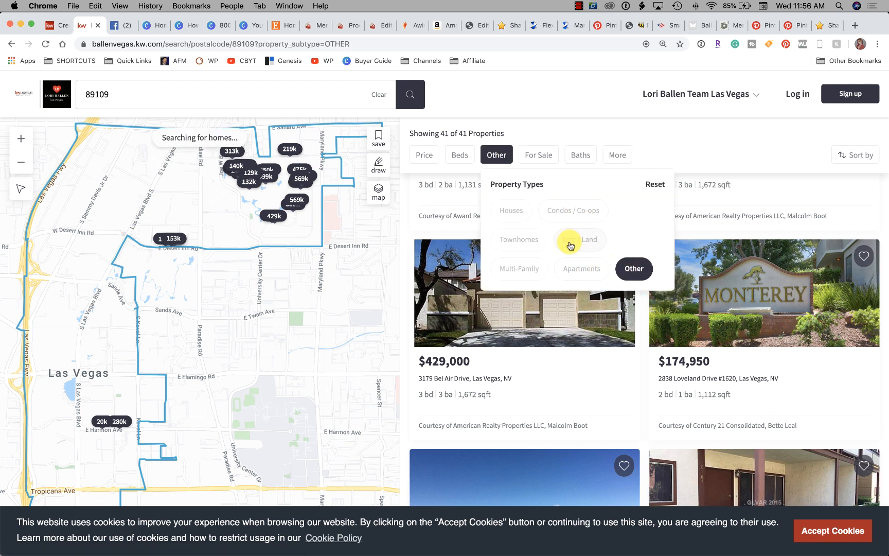
pyautogui.click(569, 212)
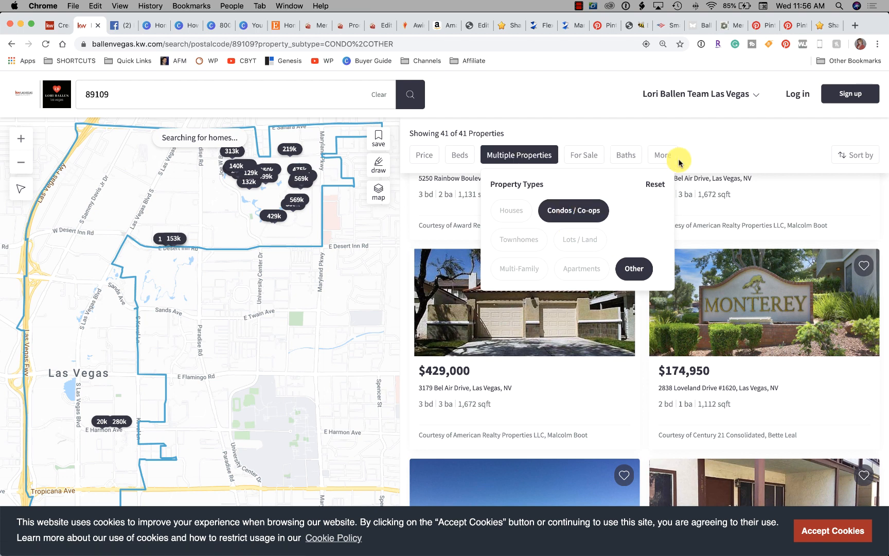
pyautogui.click(755, 149)
pyautogui.scroll(-1, 668, 322)
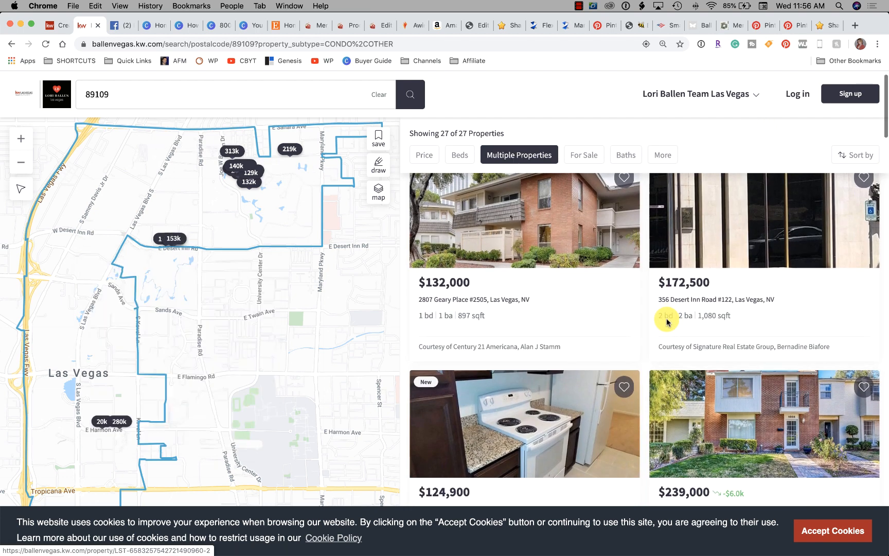
pyautogui.scroll(1, 668, 322)
pyautogui.scroll(-2, 667, 322)
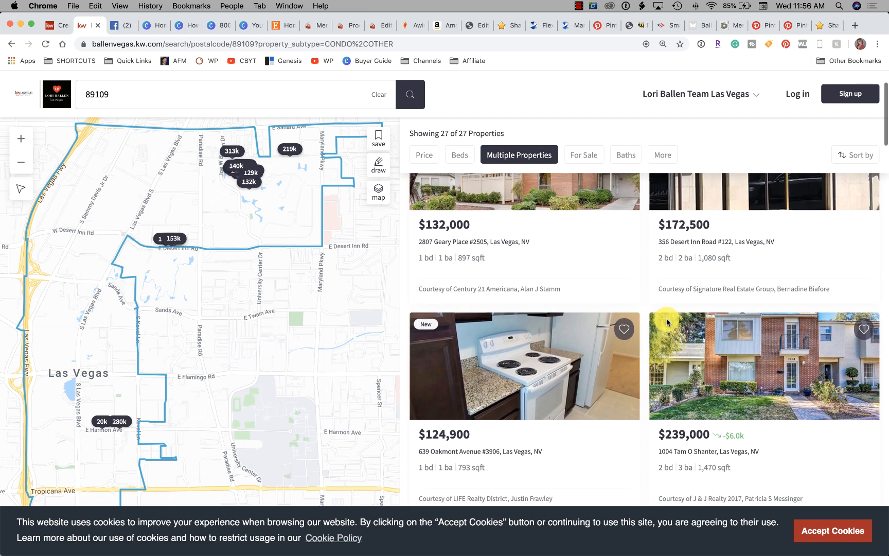
pyautogui.scroll(3, 667, 322)
# Sort the filtered 89109 properties by price from high to low and look through them for the Fashion Show listing
pyautogui.click(853, 159)
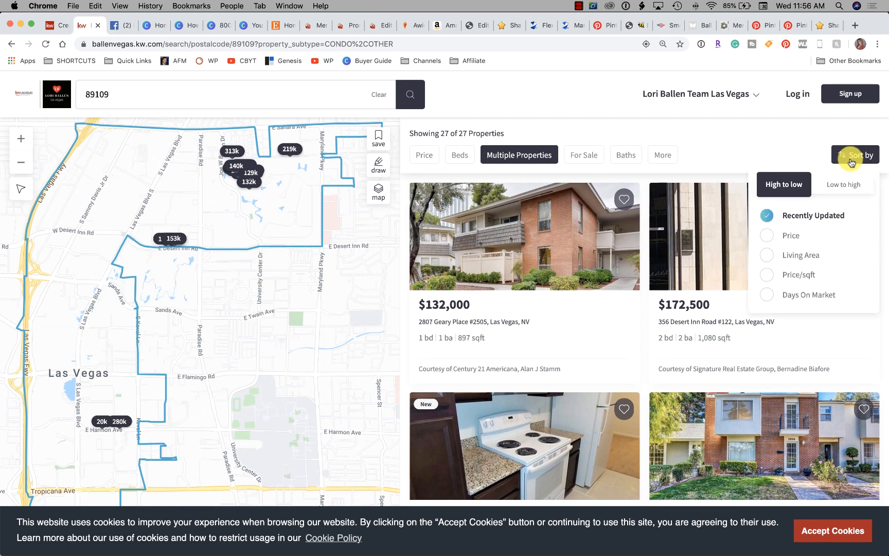
pyautogui.click(787, 237)
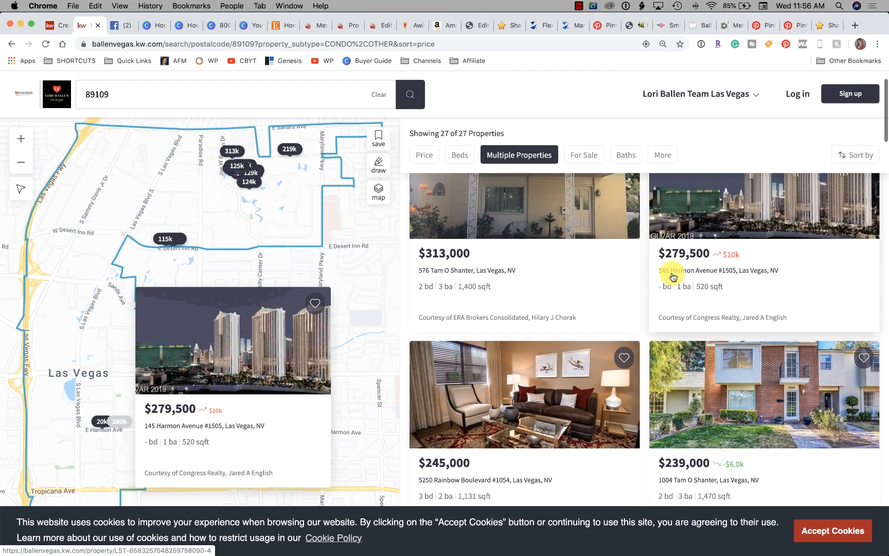
pyautogui.scroll(-8, 672, 277)
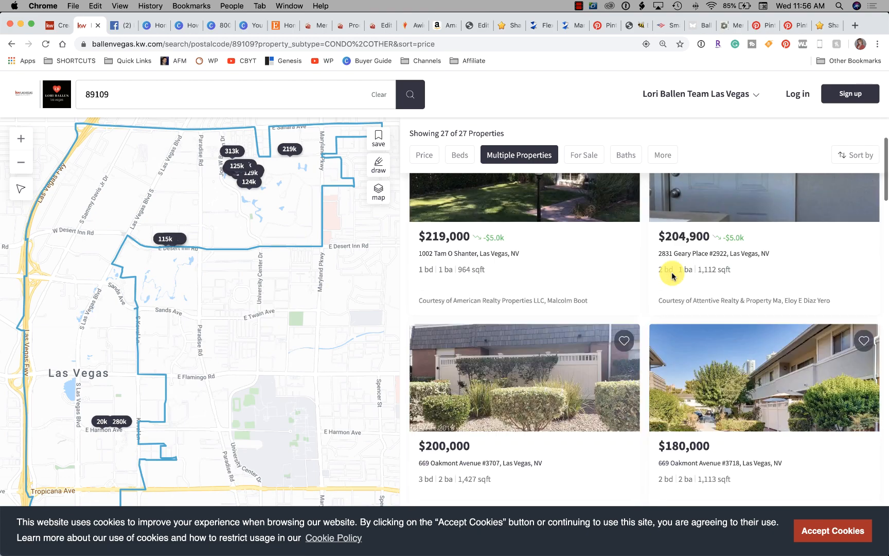
pyautogui.scroll(-4, 672, 277)
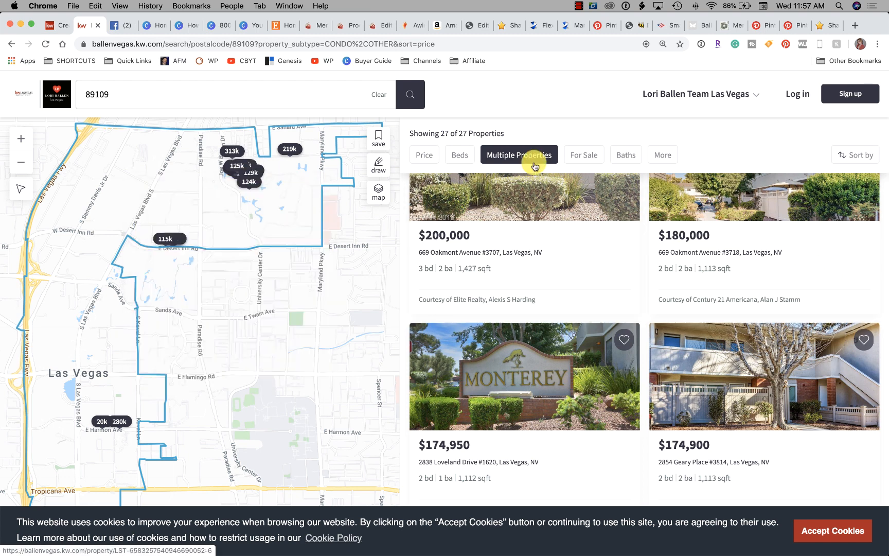
pyautogui.scroll(-2, 551, 177)
pyautogui.scroll(1, 532, 178)
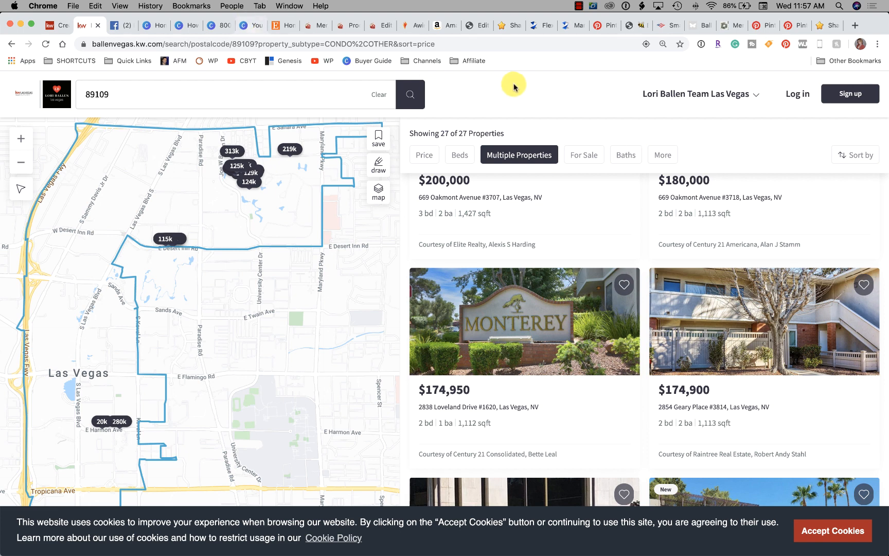
# Load agent.kw.com in the browser tab showing Facebook and open the Sites landing pages list in Command
pyautogui.click(120, 26)
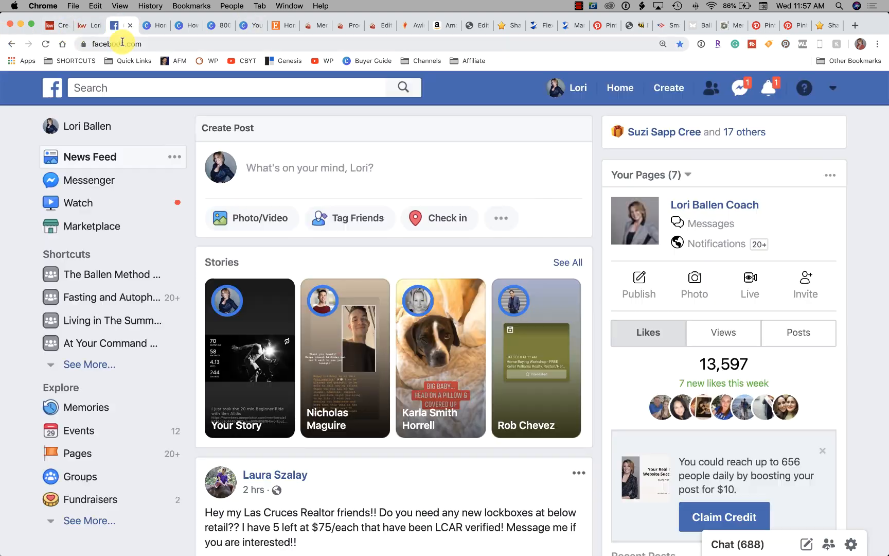
pyautogui.click(153, 47)
pyautogui.write('agent.kw')
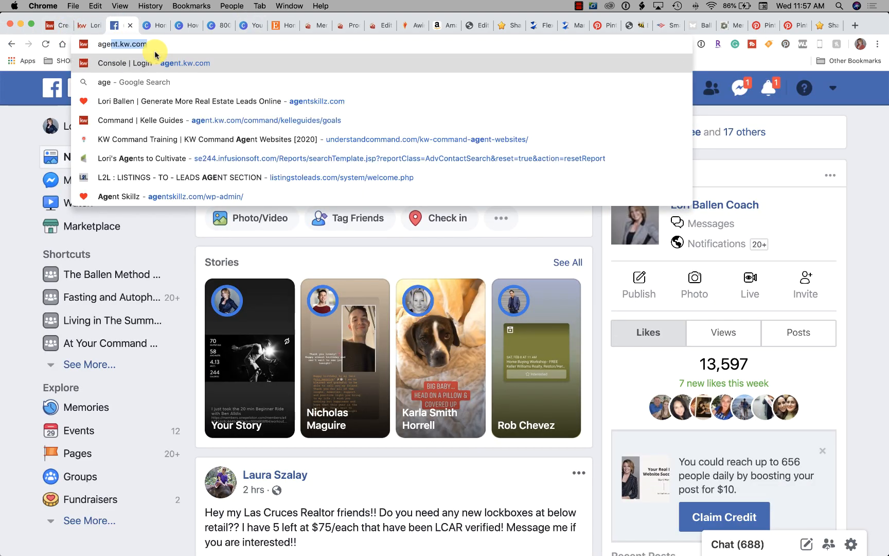
pyautogui.press('Return')
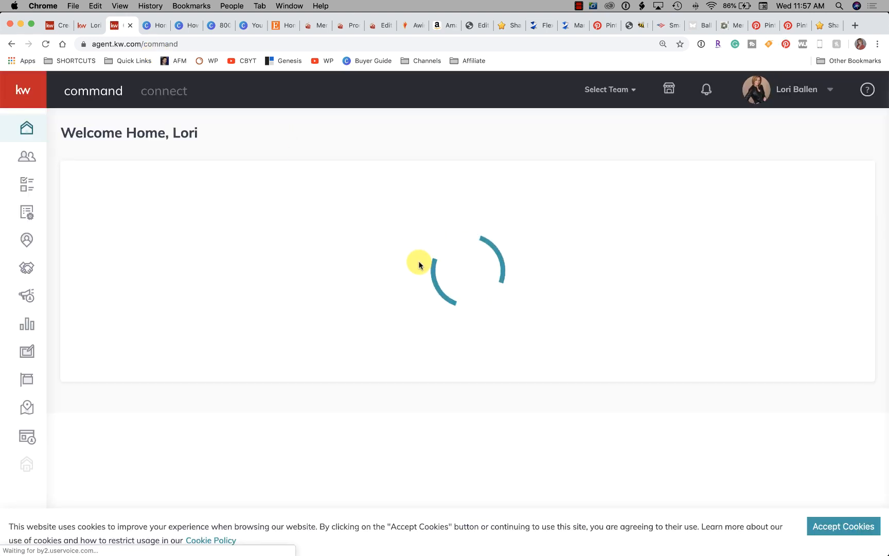
pyautogui.click(26, 439)
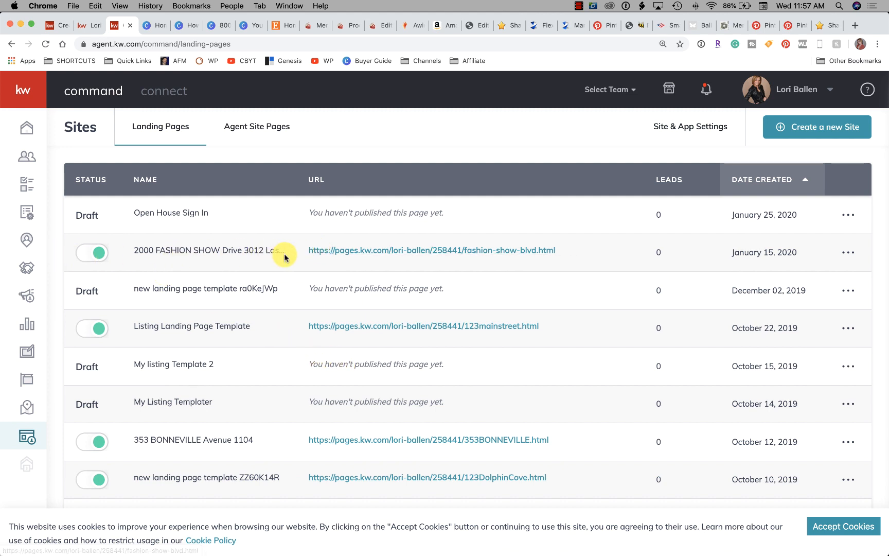
# Open the published fashion-show-blvd.html landing page in a new tab and look through its property photos and details
pyautogui.rightClick(373, 256)
pyautogui.click(387, 257)
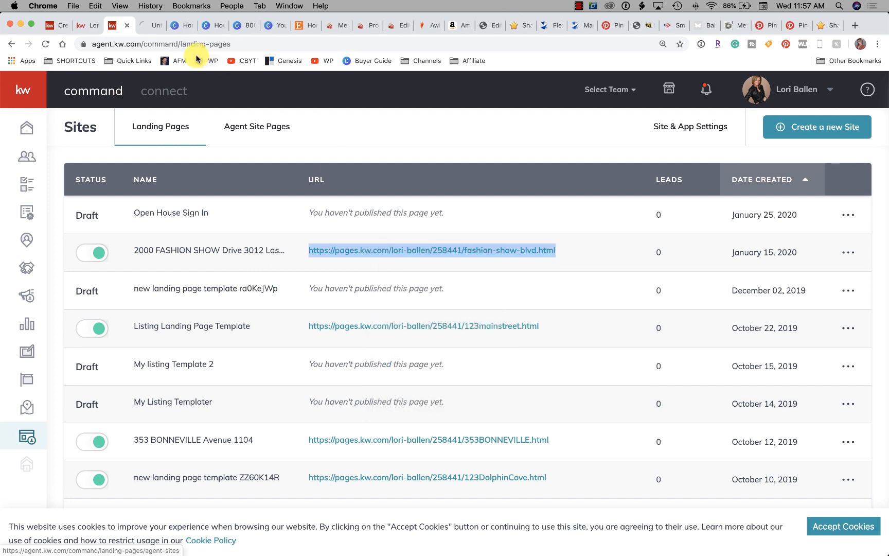
pyautogui.click(149, 26)
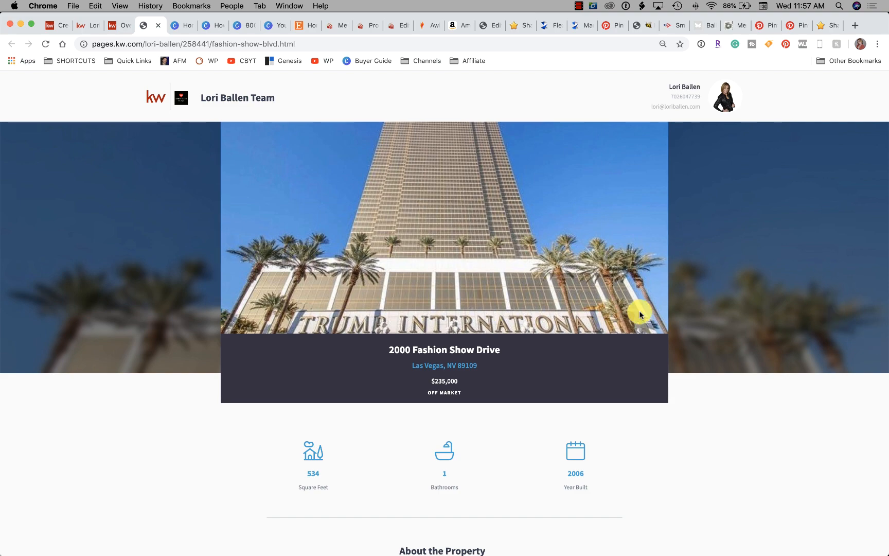
pyautogui.scroll(-15, 443, 284)
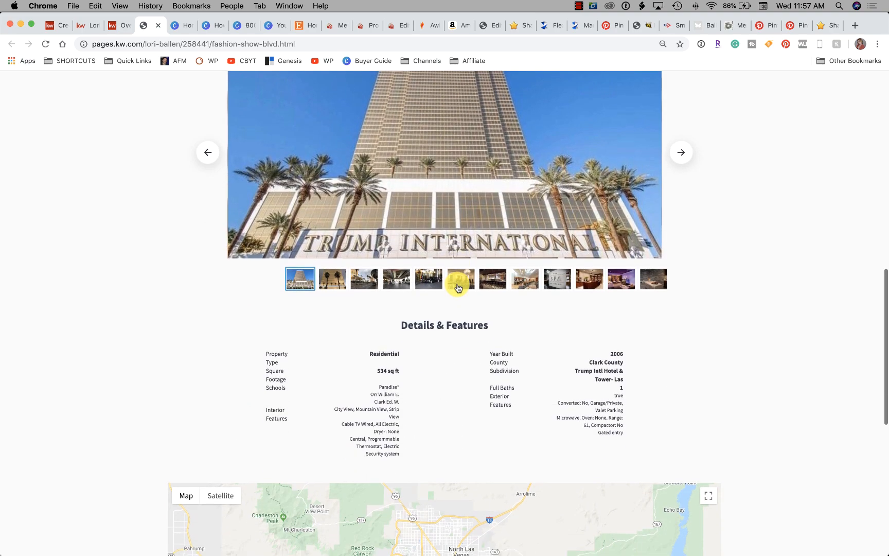
# Copy the fashion-show-blvd.html landing page's URL and enter it as Listing #1's follow-up destination URL in the campaign
pyautogui.scroll(-5, 457, 284)
pyautogui.scroll(15, 803, 391)
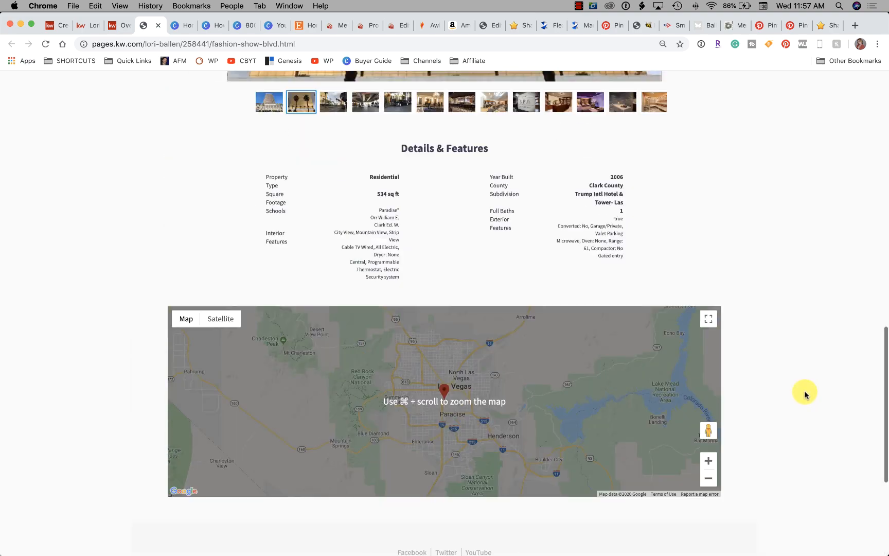
pyautogui.scroll(5, 804, 391)
pyautogui.scroll(-6, 802, 389)
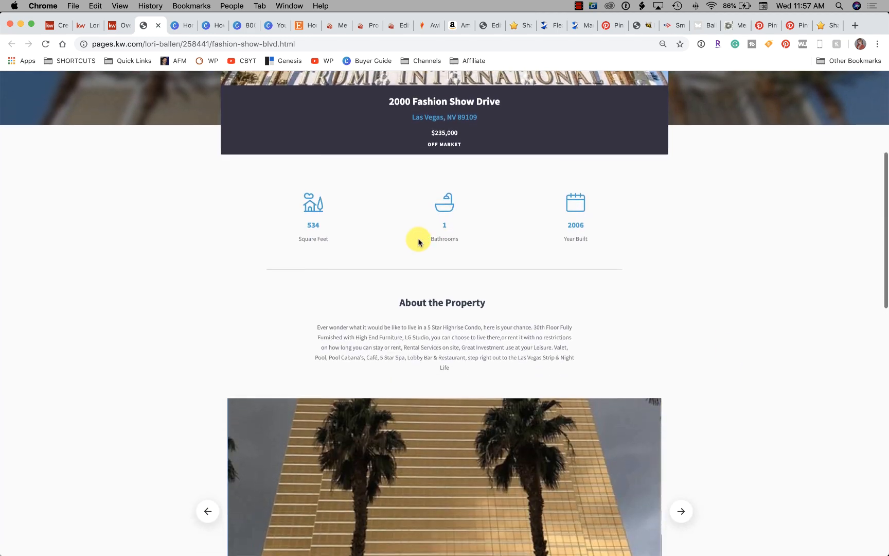
pyautogui.click(271, 43)
pyautogui.press('cmd+c')
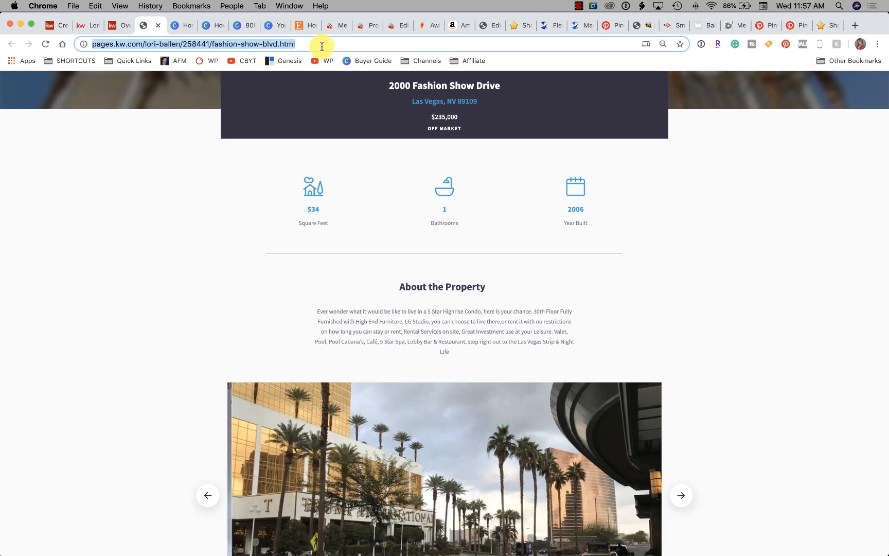
pyautogui.click(69, 30)
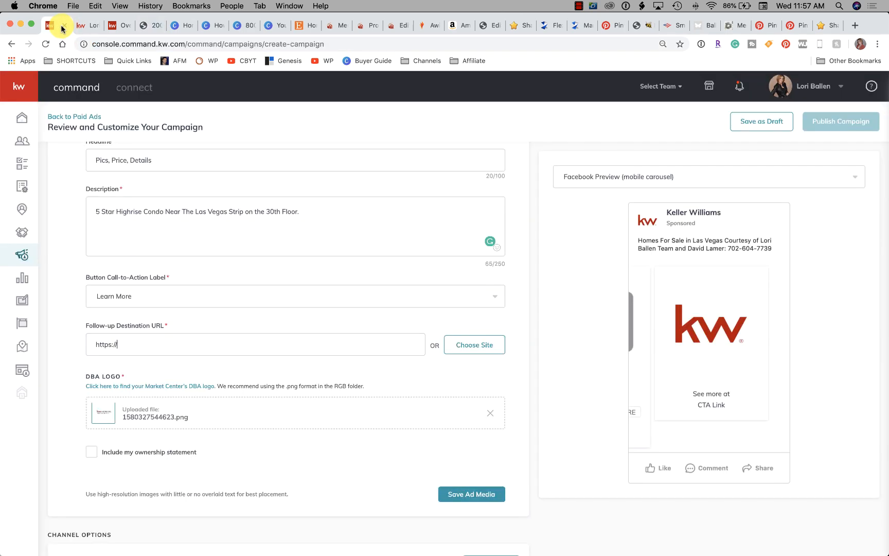
pyautogui.moveTo(148, 343); pyautogui.dragTo(58, 336)
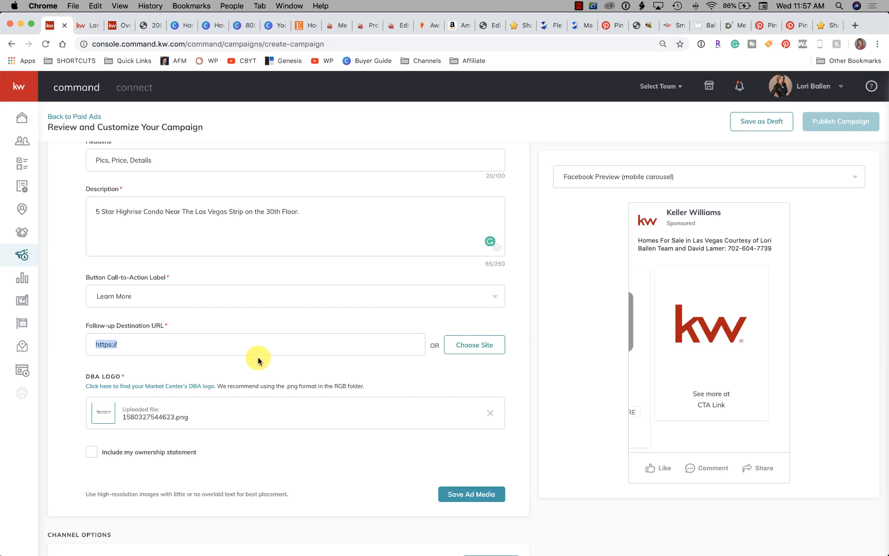
pyautogui.press('cmd+v')
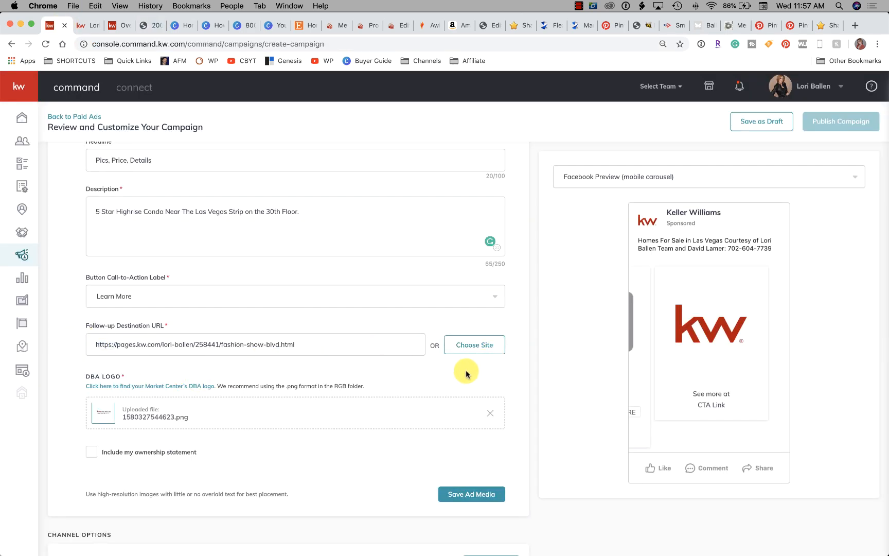
# Clear Listing #1's follow-up destination URL and set it by choosing the Fashion Show Drive landing page from the saved sites
pyautogui.moveTo(350, 344); pyautogui.dragTo(74, 298)
pyautogui.press('BackSpace')
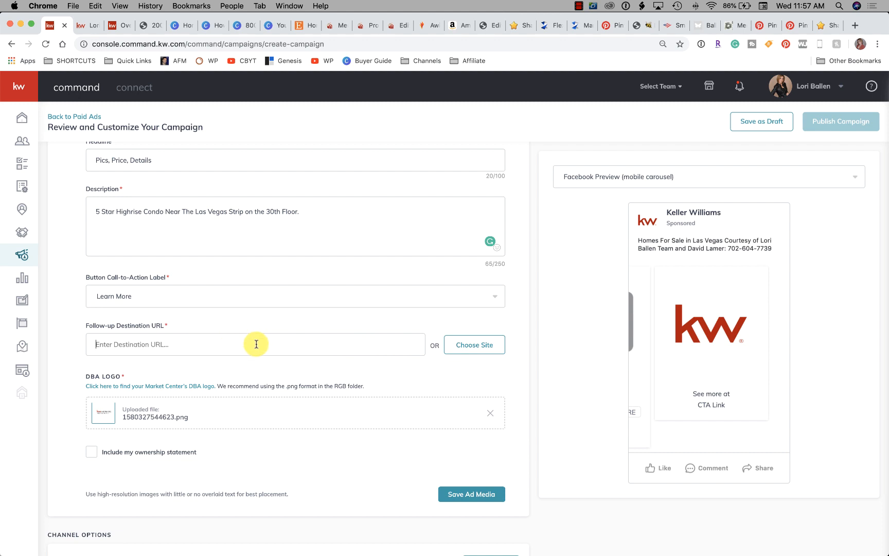
pyautogui.click(461, 352)
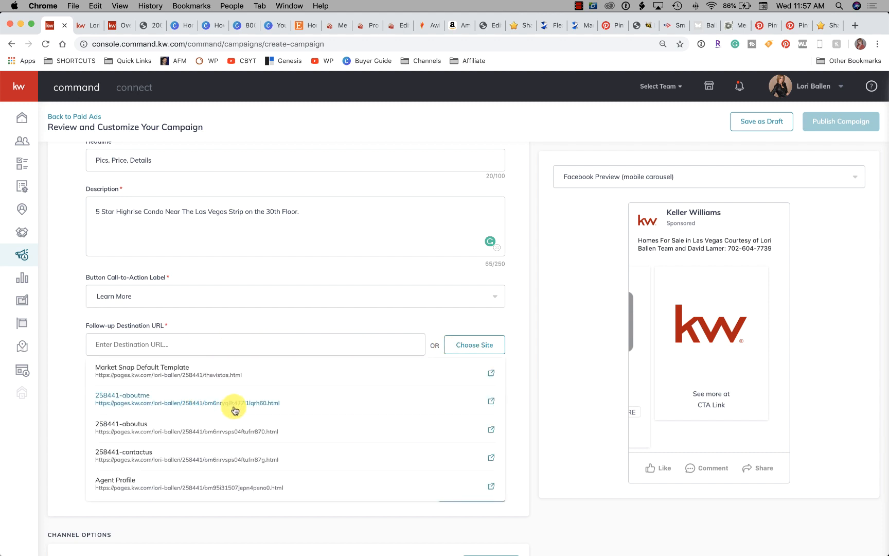
pyautogui.scroll(-10, 216, 406)
pyautogui.scroll(-10, 234, 410)
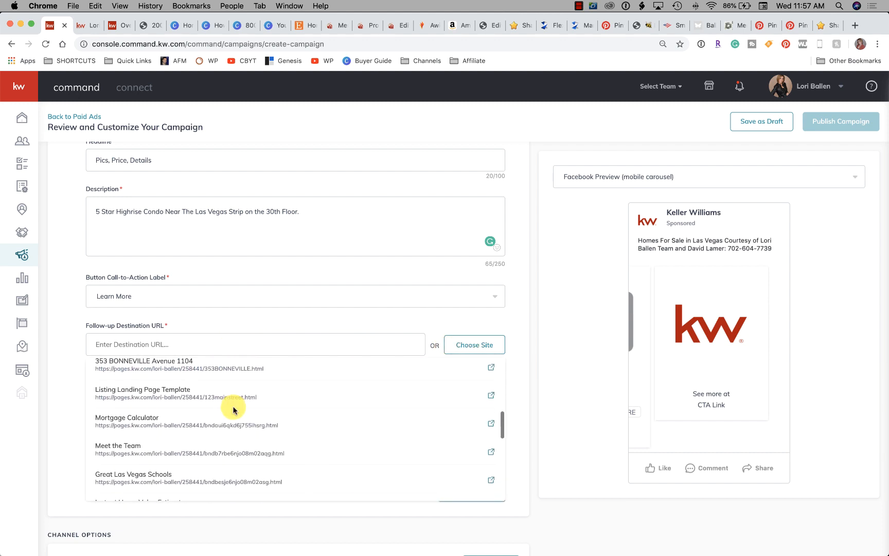
pyautogui.scroll(-5, 234, 409)
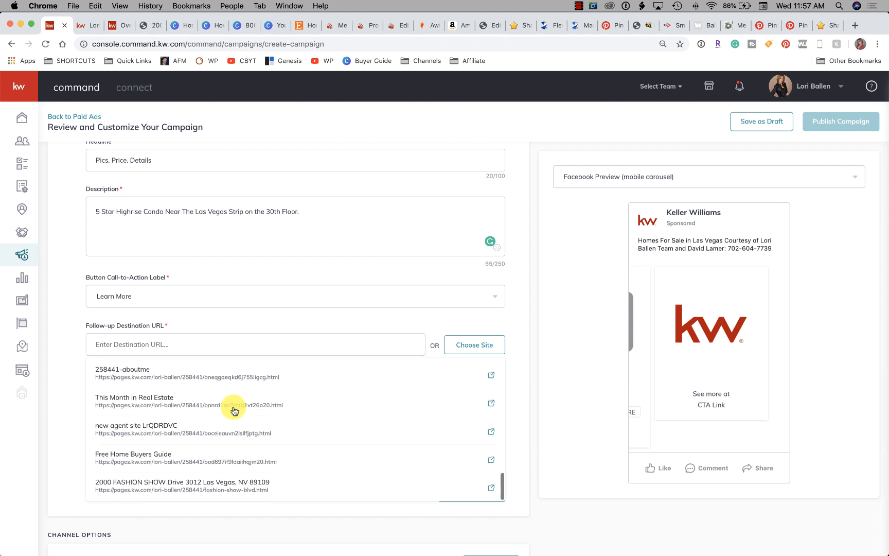
pyautogui.click(228, 474)
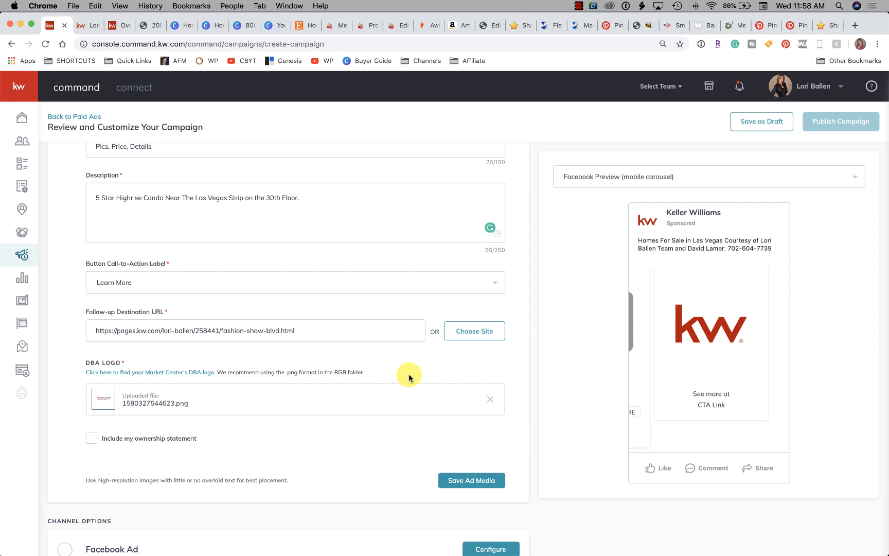
# Try to save the ad media for Listing #1
pyautogui.scroll(-2, 360, 355)
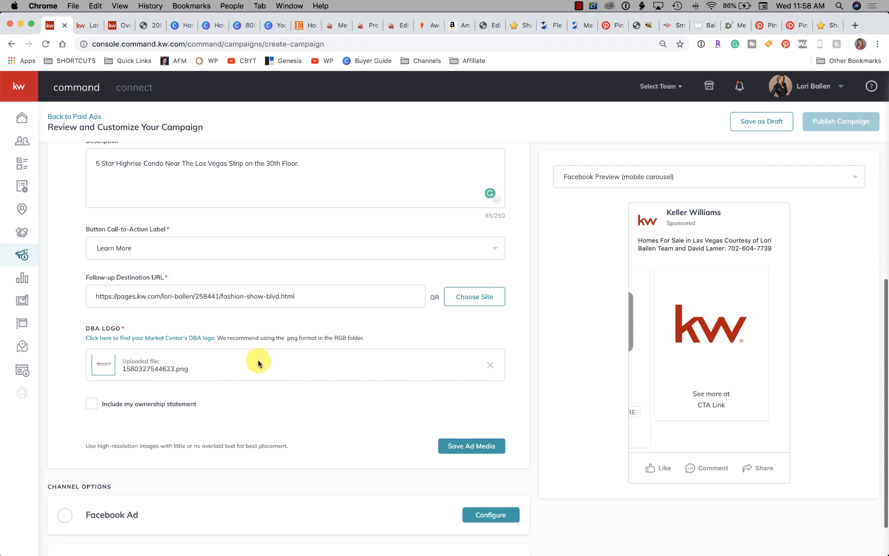
pyautogui.scroll(-3, 280, 386)
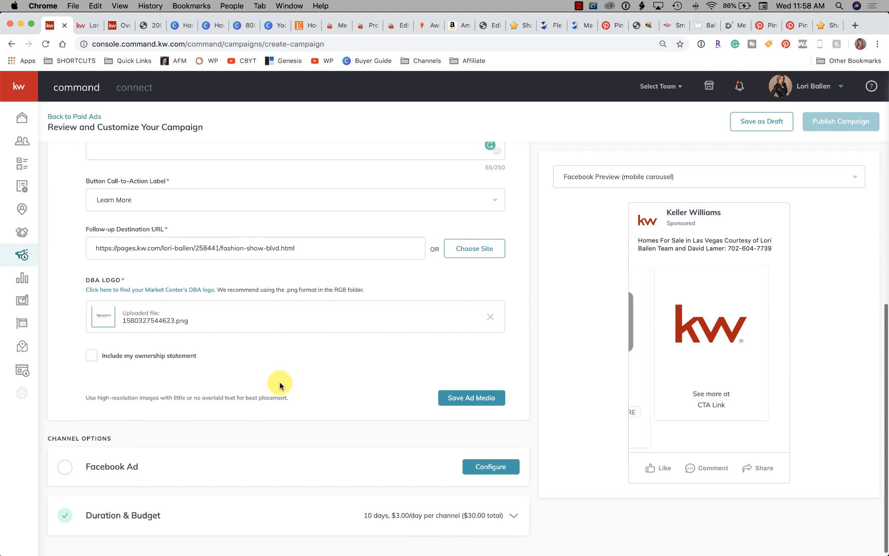
pyautogui.click(459, 387)
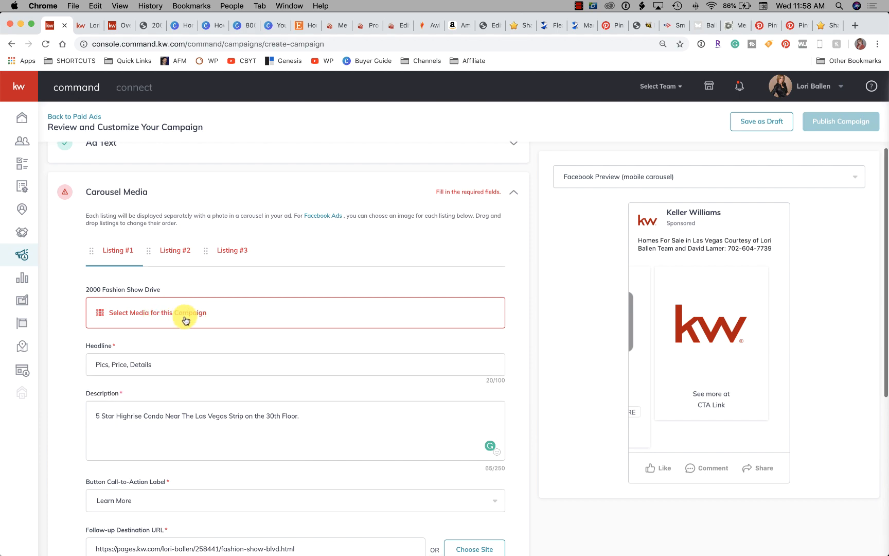
# Try the palm-lined street photo as Listing #1's media, shifting its square crop to the photo's left part, and discard it
pyautogui.click(168, 312)
pyautogui.click(323, 196)
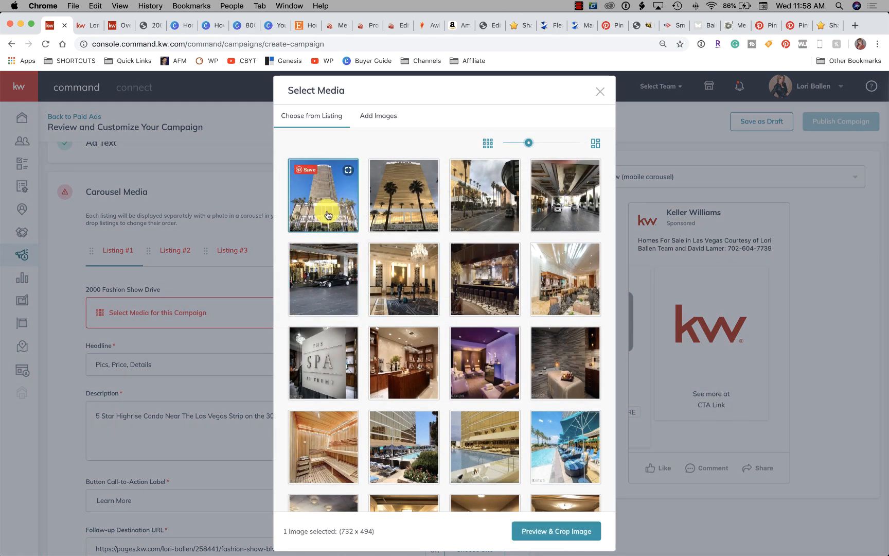
pyautogui.click(395, 208)
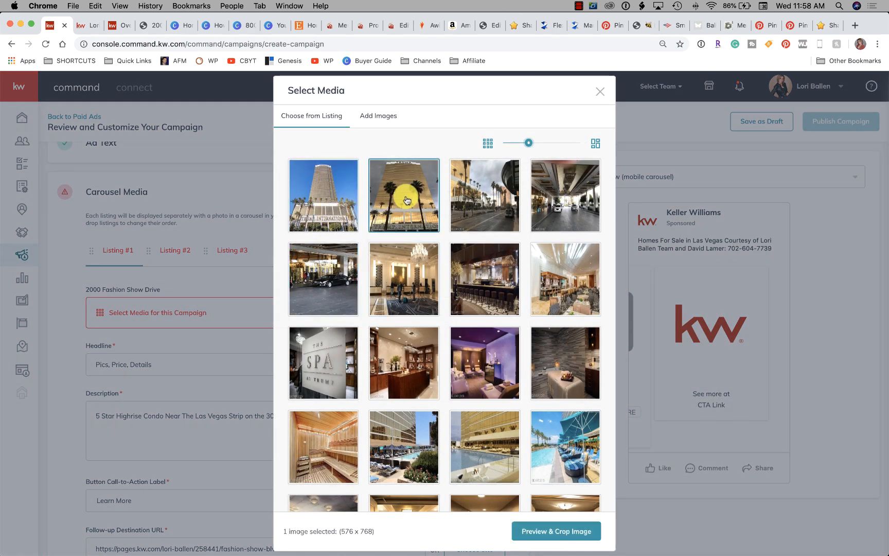
pyautogui.click(479, 195)
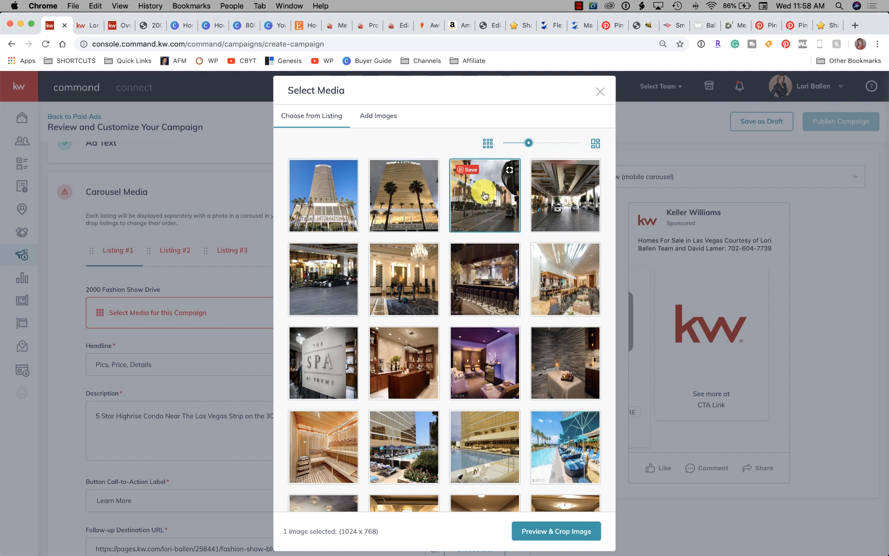
pyautogui.click(580, 536)
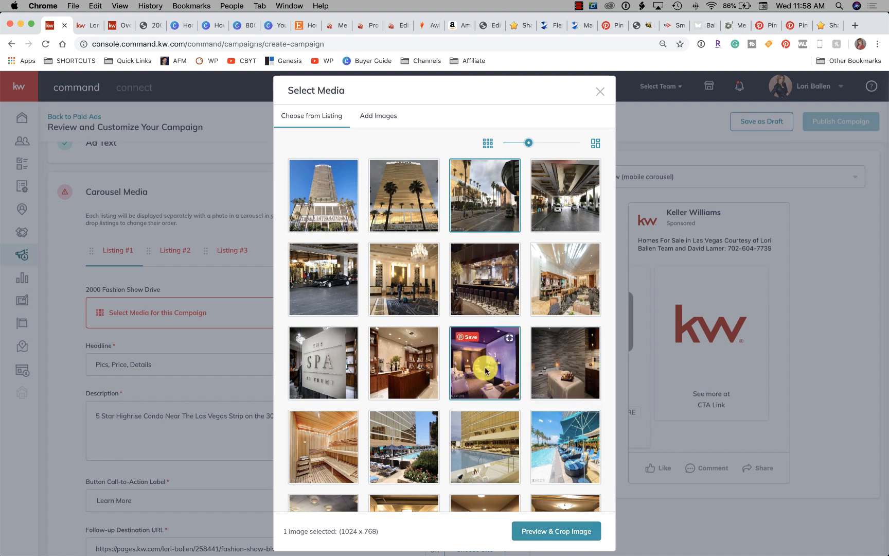
pyautogui.click(545, 529)
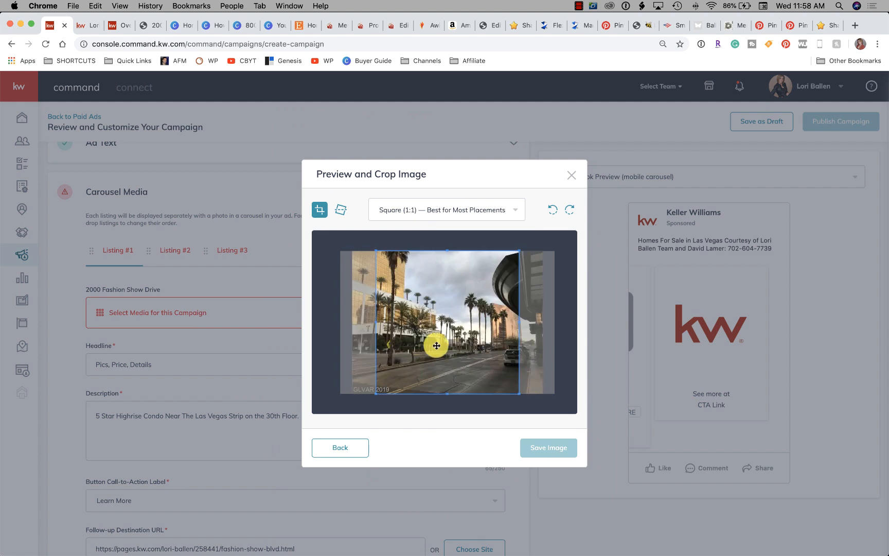
pyautogui.moveTo(406, 344); pyautogui.dragTo(391, 344)
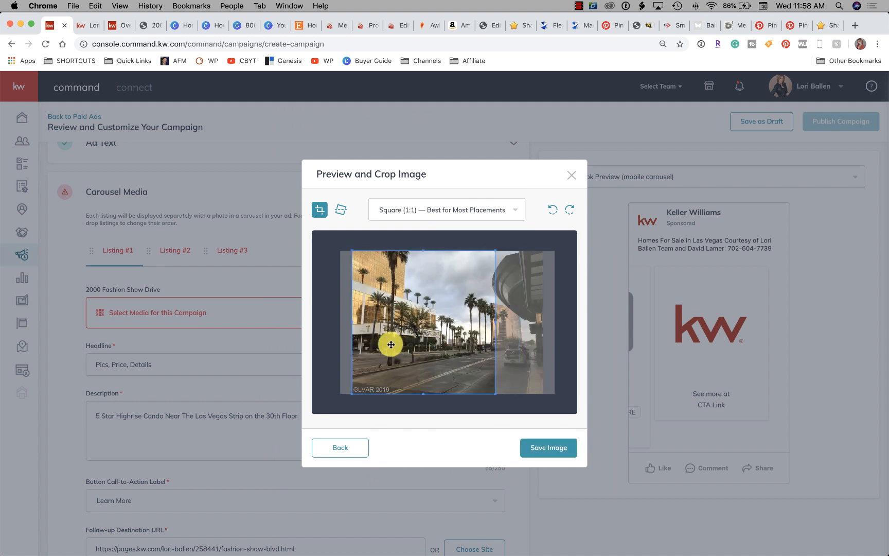
pyautogui.click(337, 448)
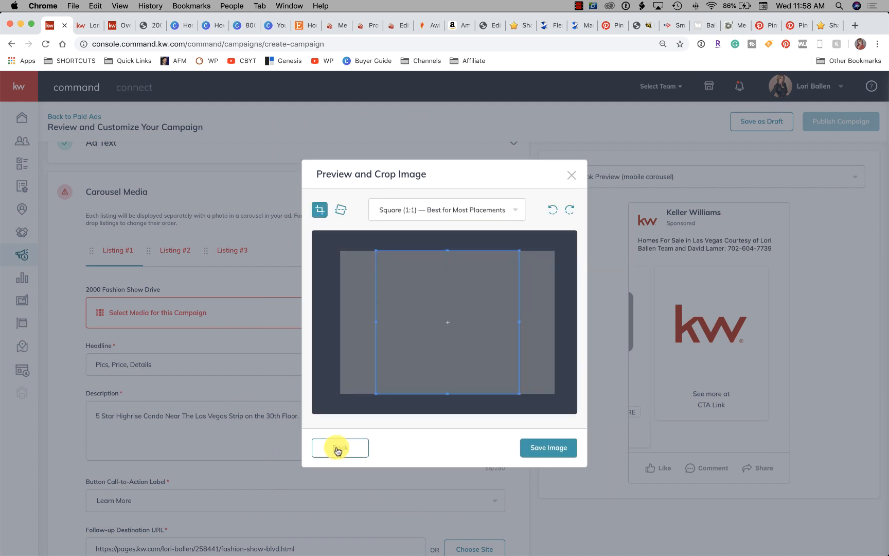
pyautogui.click(571, 176)
# Look through Listing #1's photos and open the spa treatment room photo for preview and cropping
pyautogui.click(229, 315)
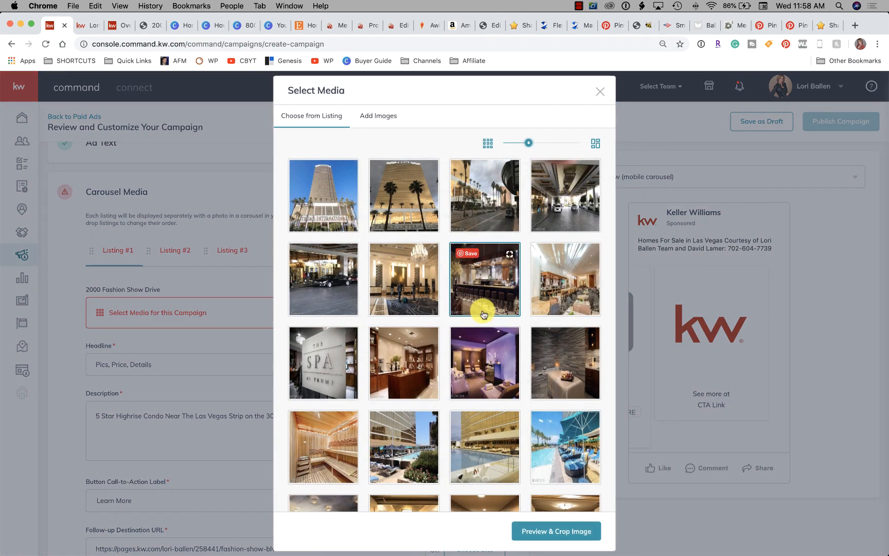
pyautogui.scroll(-3, 484, 304)
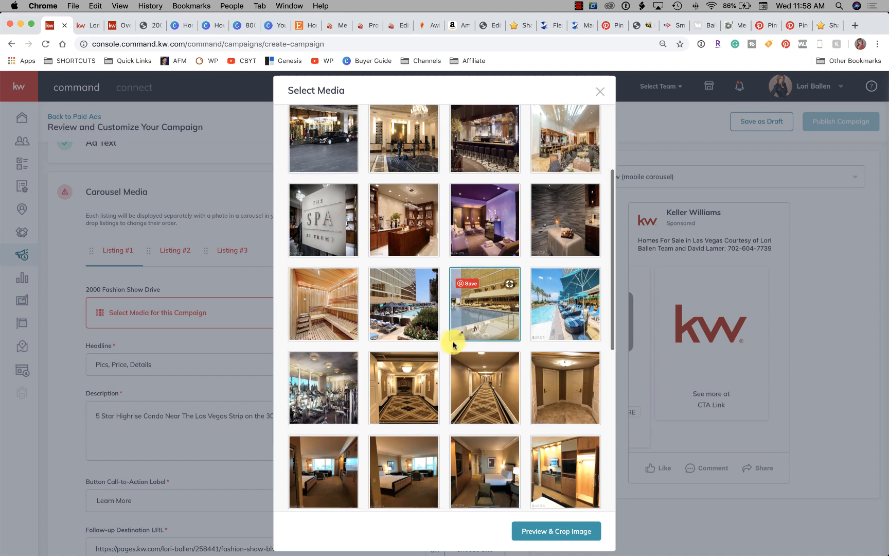
pyautogui.scroll(-3, 453, 344)
pyautogui.scroll(-2, 453, 344)
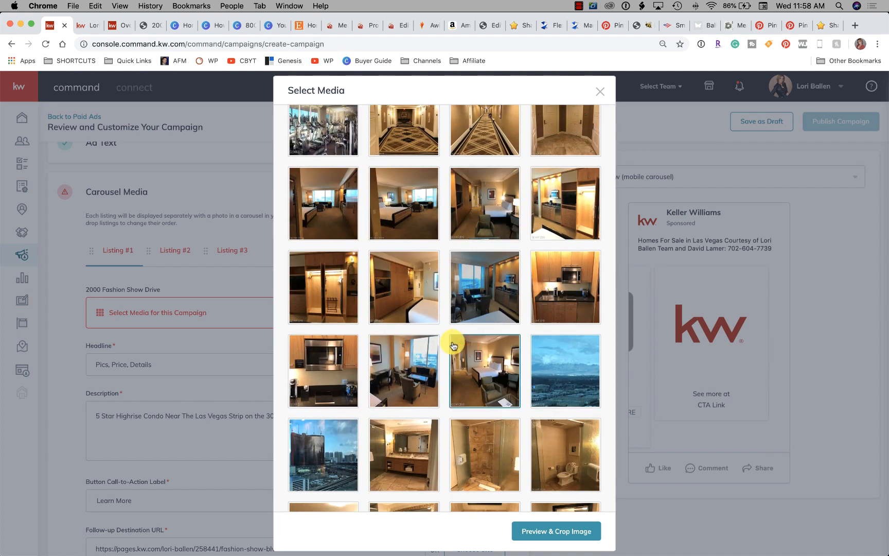
pyautogui.scroll(-2, 453, 345)
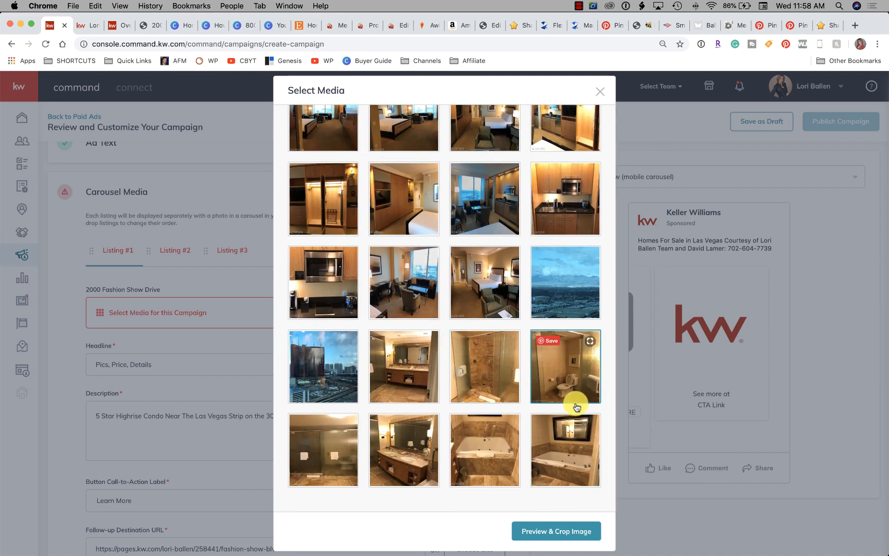
pyautogui.scroll(6, 571, 408)
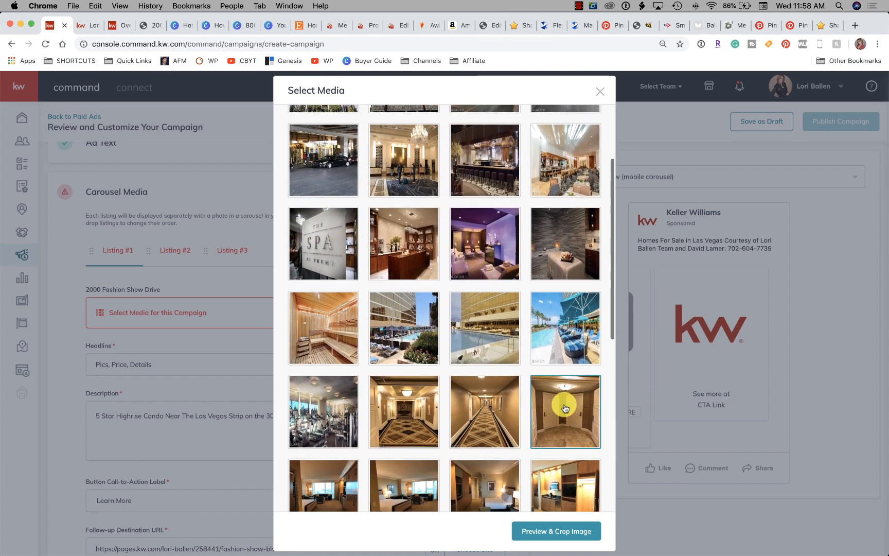
pyautogui.click(565, 249)
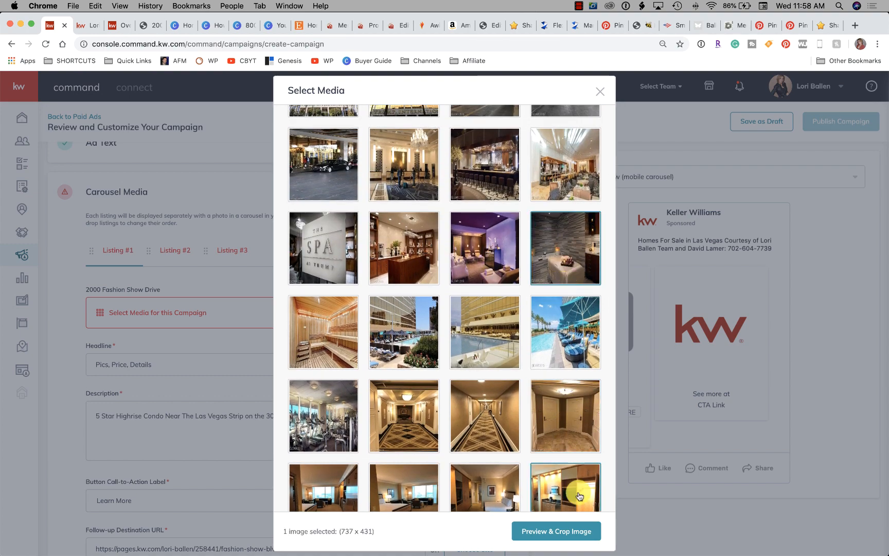
pyautogui.click(561, 532)
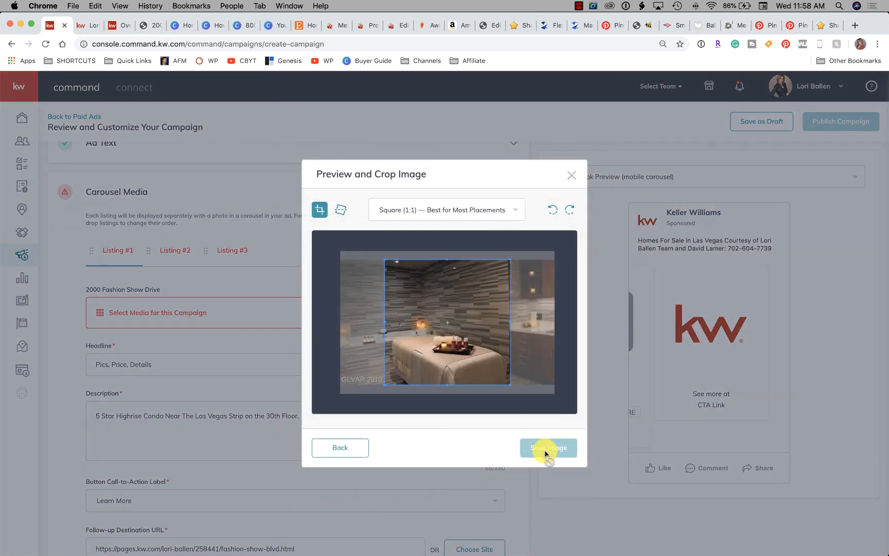
# Try moving and resizing the square crop frame to fit more of the spa treatment room photo
pyautogui.moveTo(481, 356); pyautogui.dragTo(426, 353)
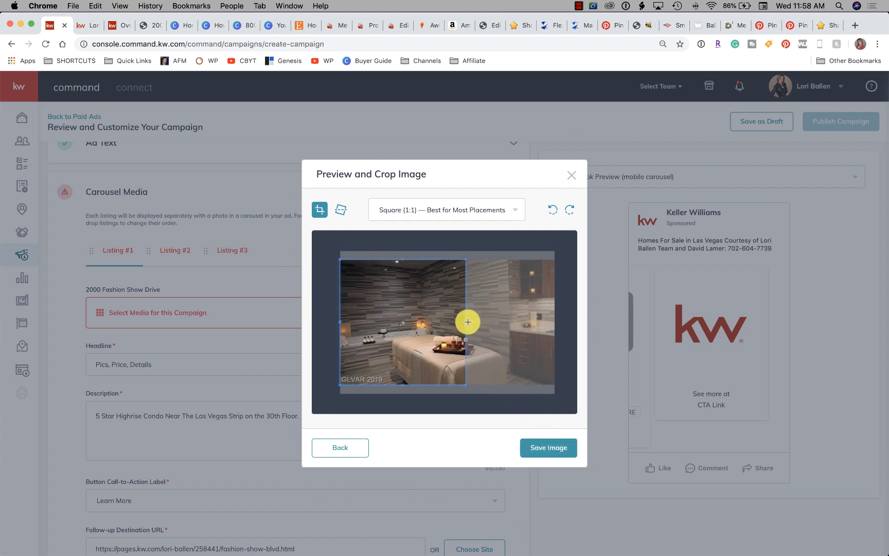
pyautogui.moveTo(468, 322); pyautogui.dragTo(562, 320)
pyautogui.moveTo(467, 309); pyautogui.dragTo(321, 259)
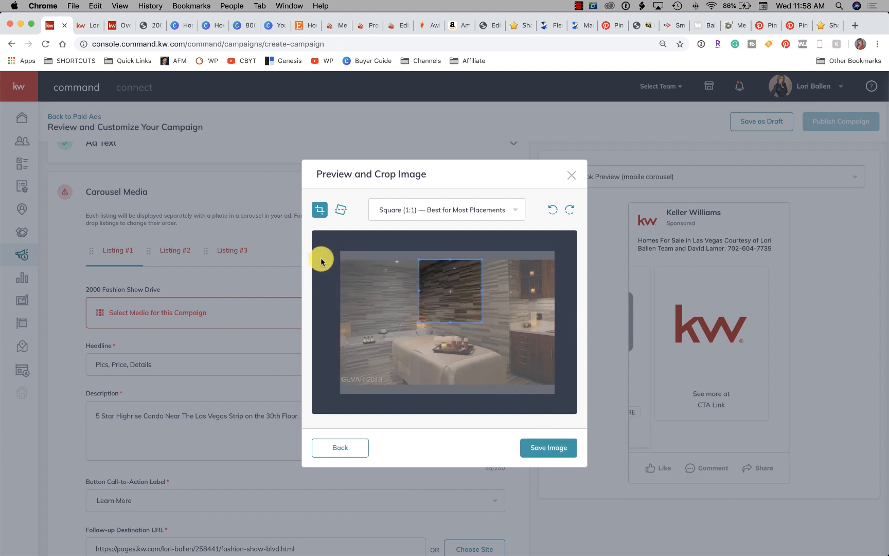
pyautogui.moveTo(482, 323); pyautogui.dragTo(561, 410)
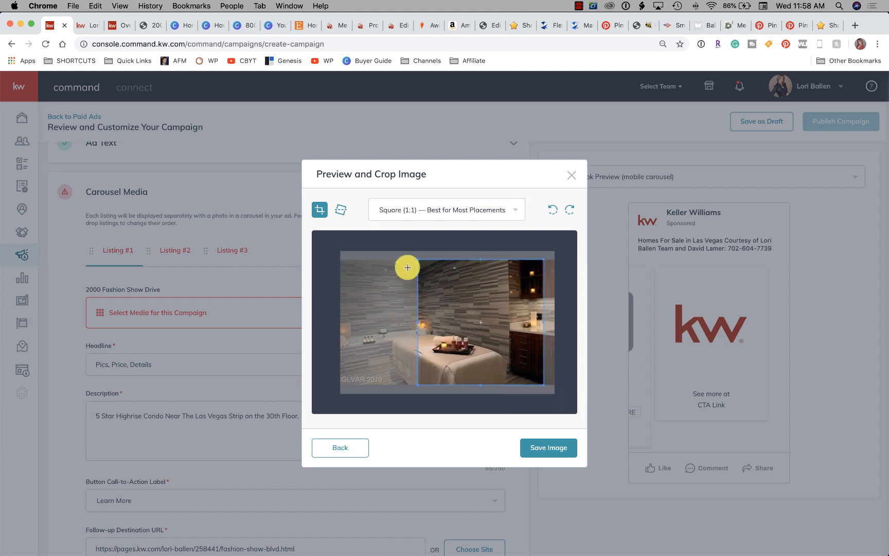
# Check the crop's aspect ratio options, keep Square (1:1), reposition the crop frame, and go back from the crop preview
pyautogui.click(424, 209)
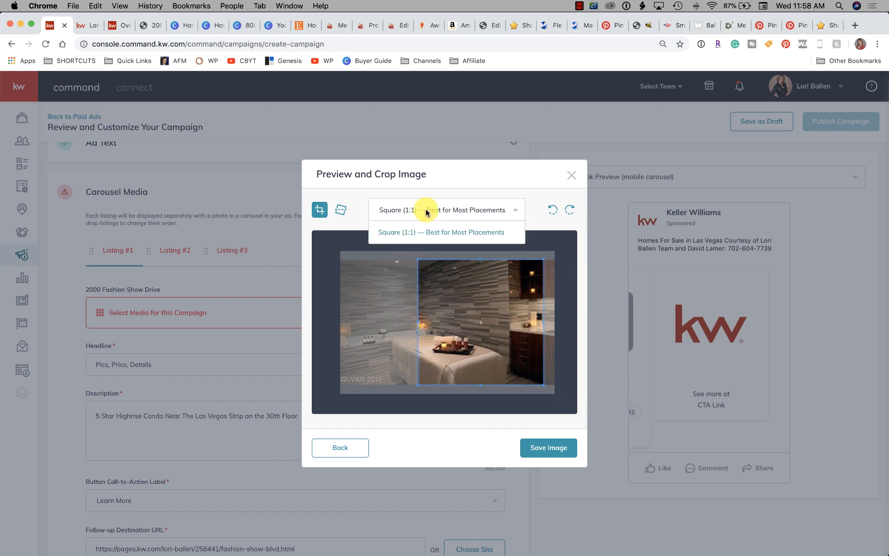
pyautogui.click(452, 232)
pyautogui.click(453, 217)
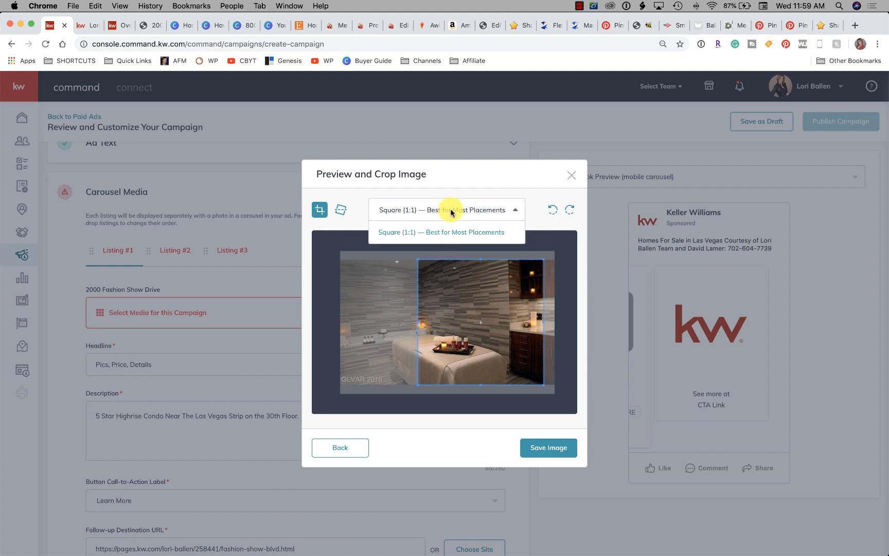
pyautogui.click(452, 208)
pyautogui.moveTo(477, 348); pyautogui.dragTo(446, 341)
pyautogui.click(338, 452)
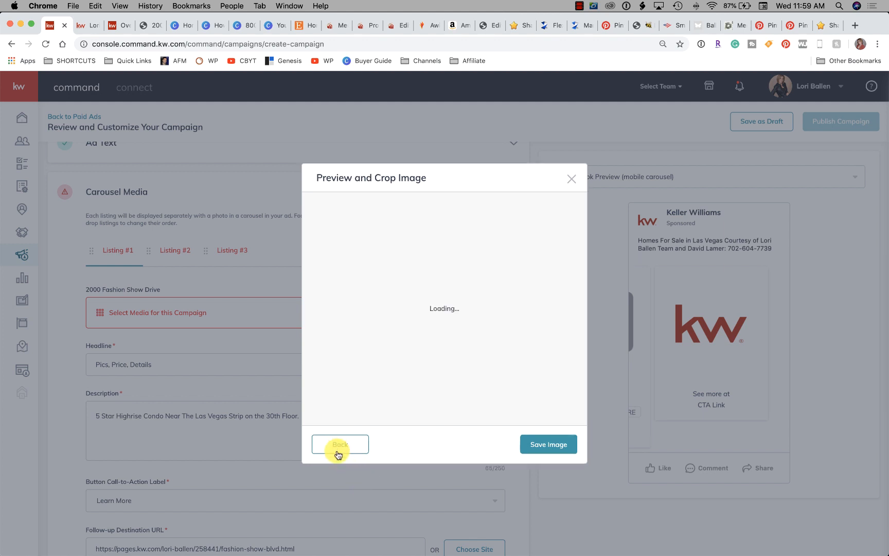
pyautogui.click(349, 452)
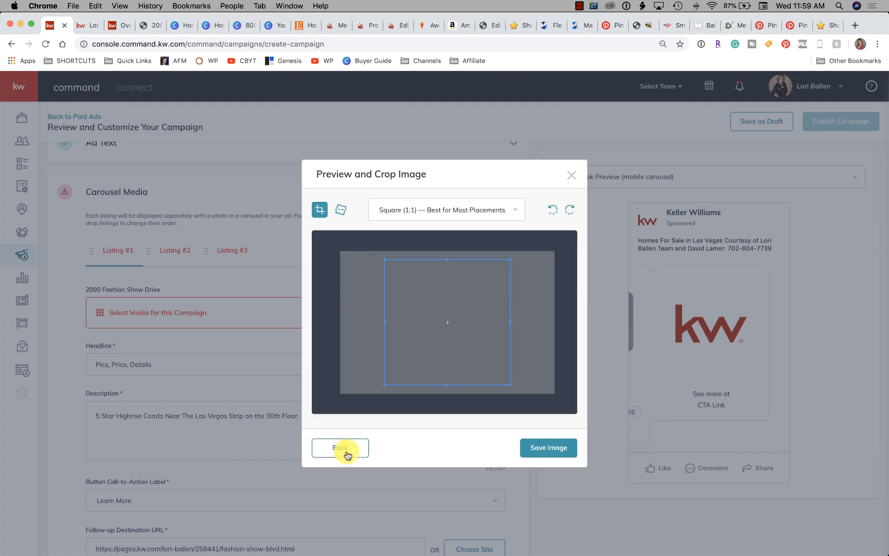
# Discard the blank crop preview, reopen Listing #1's media selection, and open the poolside photo with turquoise umbrellas for cropping
pyautogui.click(350, 453)
pyautogui.click(571, 175)
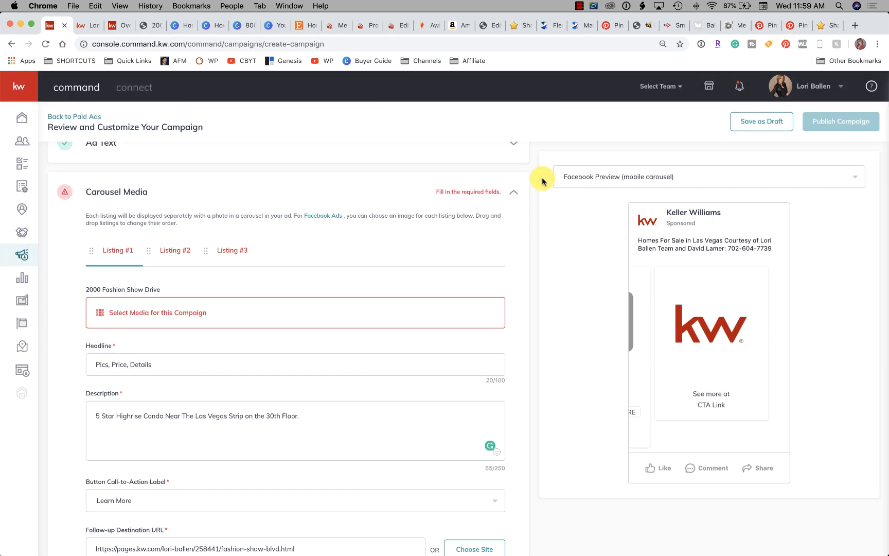
pyautogui.click(133, 314)
pyautogui.scroll(-3, 437, 328)
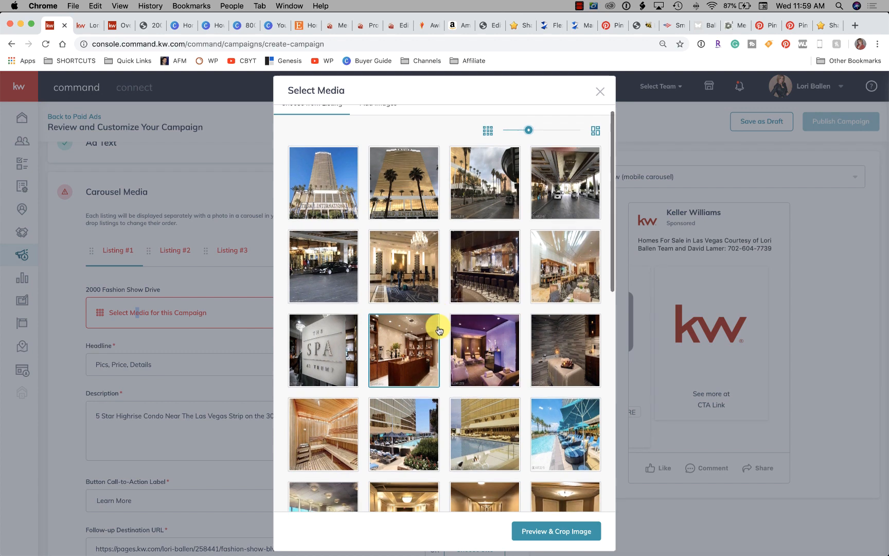
pyautogui.scroll(-3, 438, 329)
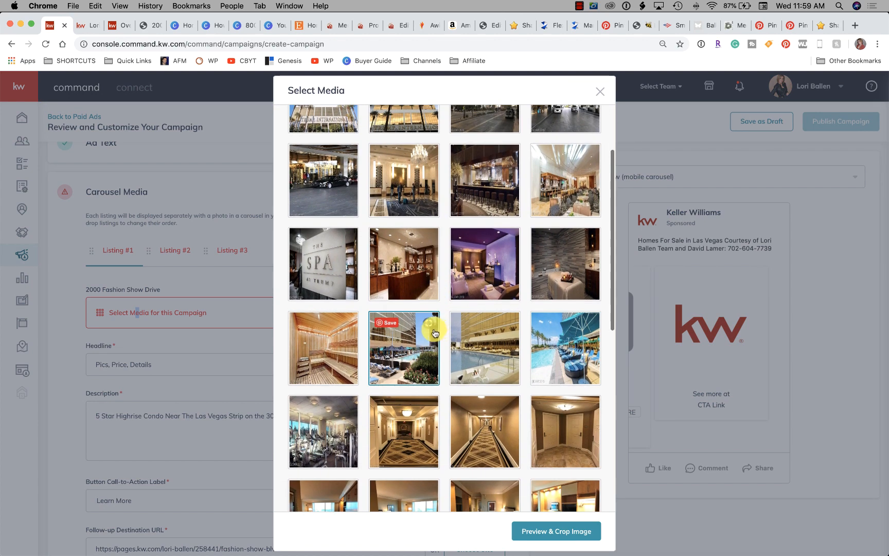
pyautogui.scroll(-1, 431, 333)
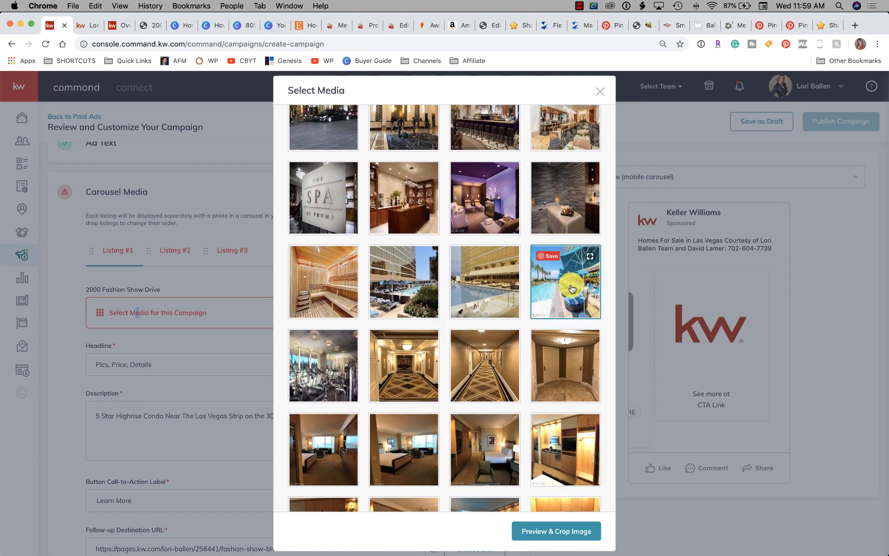
pyautogui.click(566, 531)
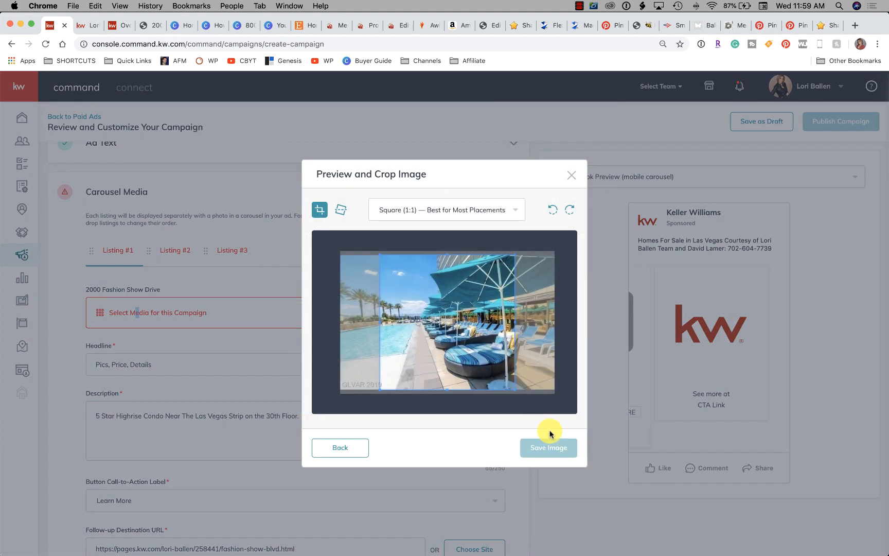
# Adjust the square crop frame on the poolside photo to cover the pool and umbrellas, and save it as Listing #1's image
pyautogui.moveTo(440, 329); pyautogui.dragTo(465, 332)
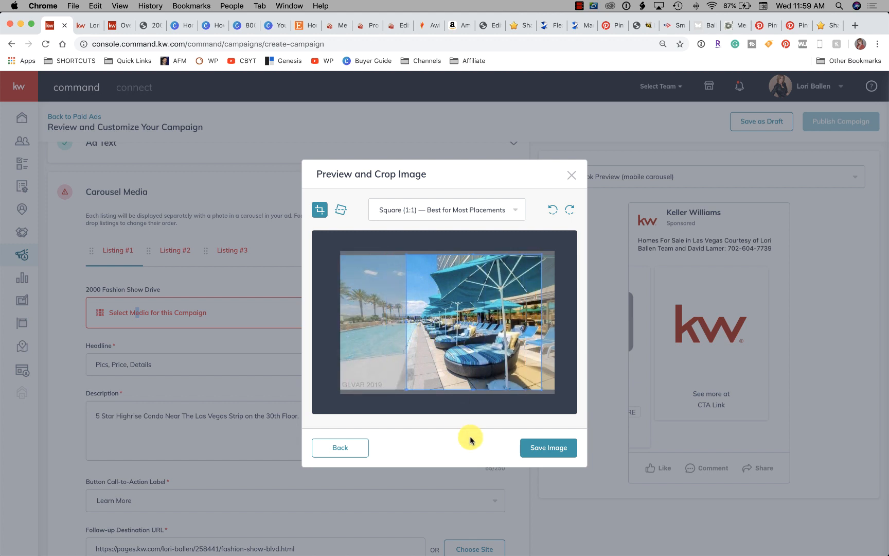
pyautogui.moveTo(471, 390); pyautogui.dragTo(449, 269)
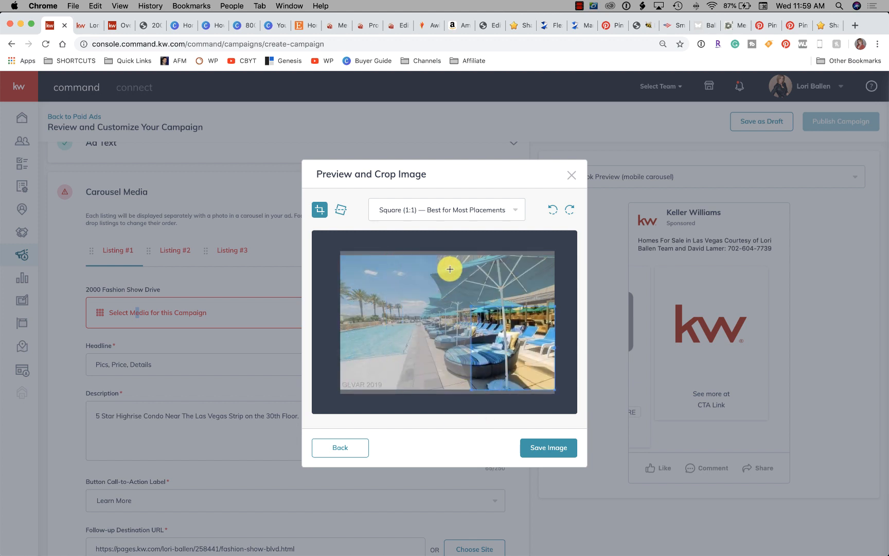
pyautogui.moveTo(520, 377); pyautogui.dragTo(428, 300)
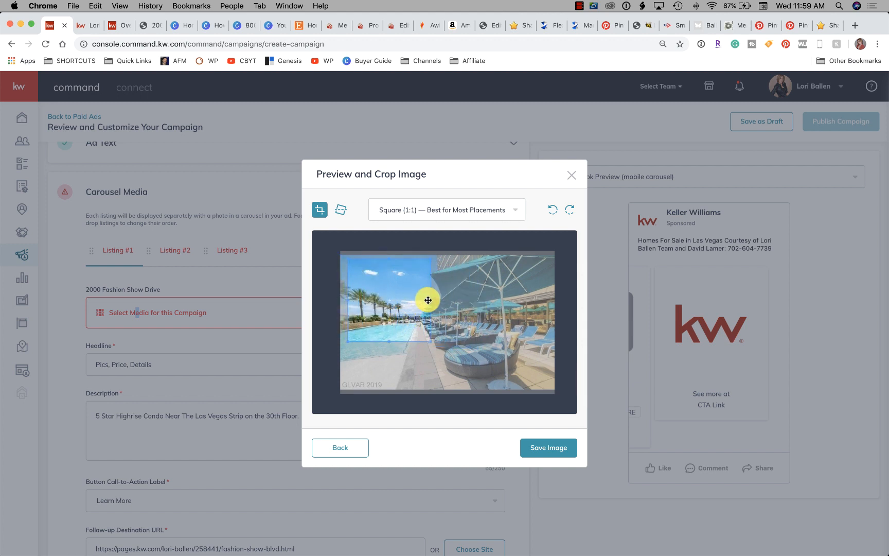
pyautogui.moveTo(424, 341); pyautogui.dragTo(480, 354)
pyautogui.moveTo(431, 334); pyautogui.dragTo(457, 334)
pyautogui.click(553, 447)
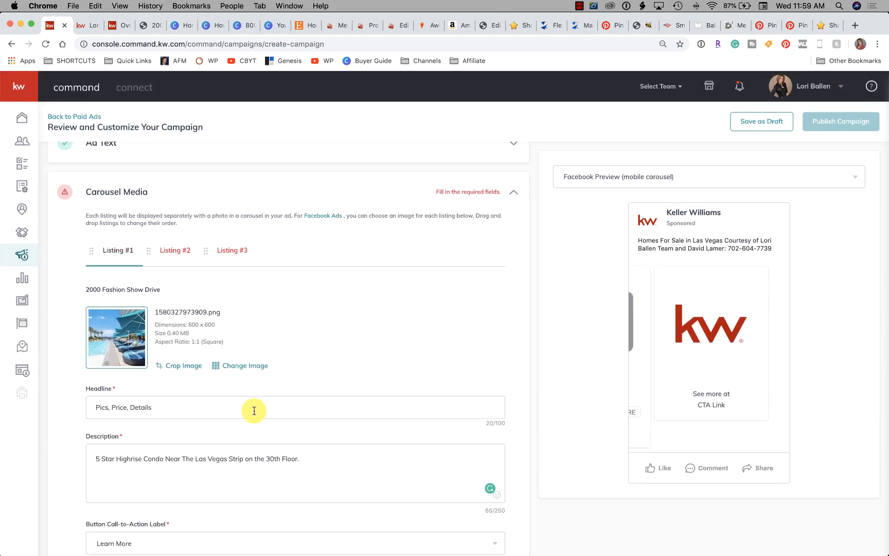
pyautogui.scroll(-1, 268, 398)
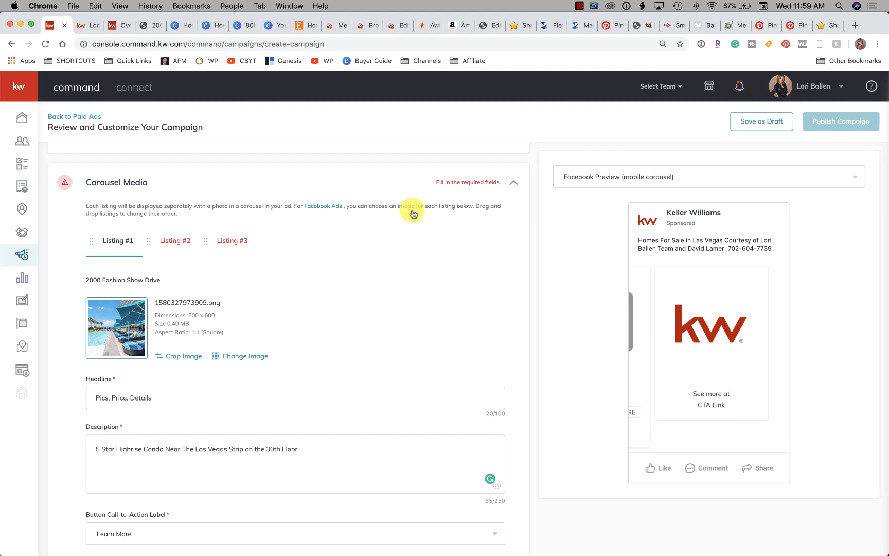
# Set Listing #2's media to its first kitchen photo, saved with the default Square (1:1) crop
pyautogui.click(167, 247)
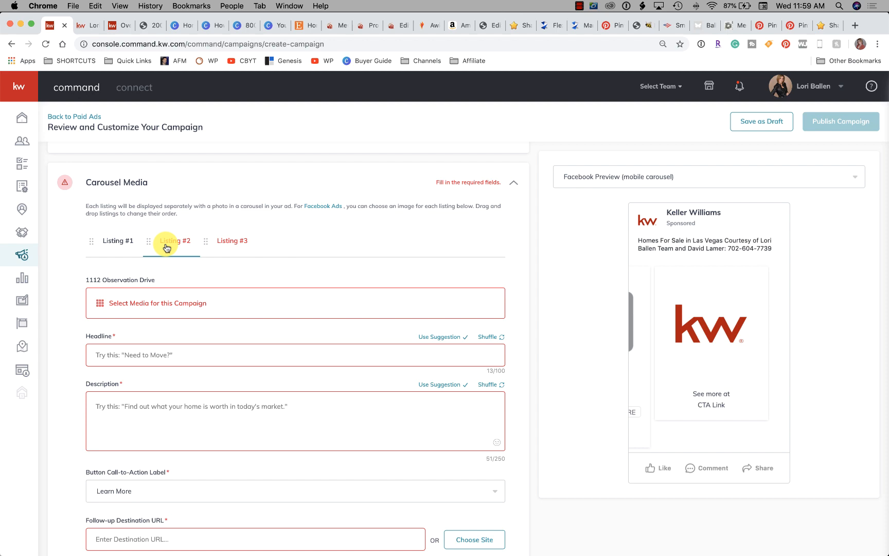
pyautogui.click(158, 300)
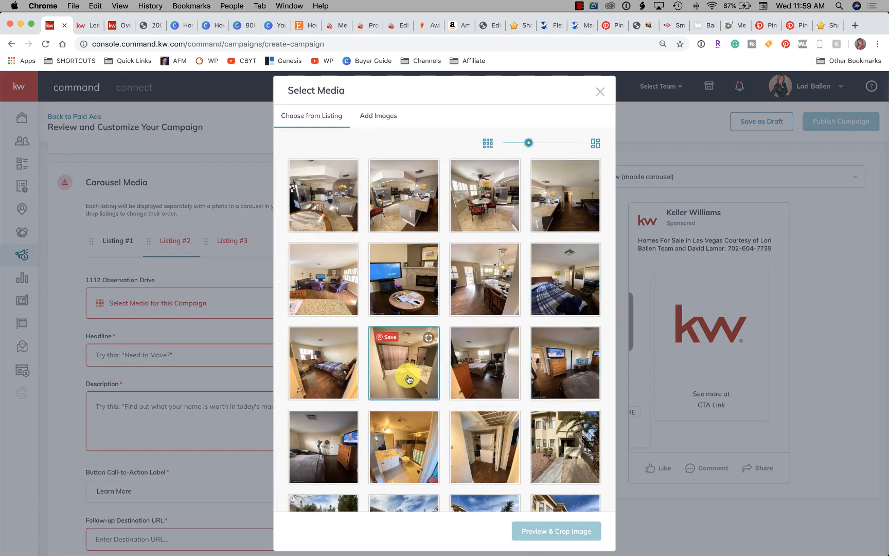
pyautogui.click(318, 200)
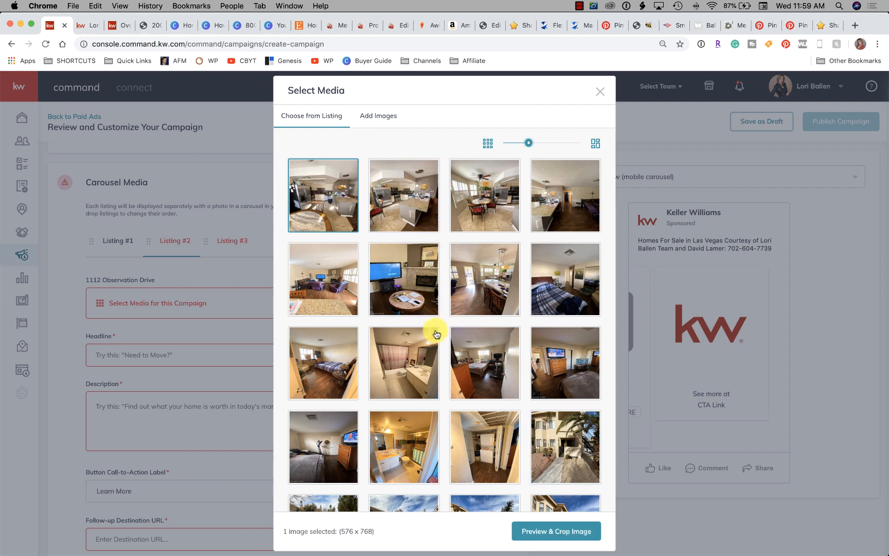
pyautogui.click(564, 532)
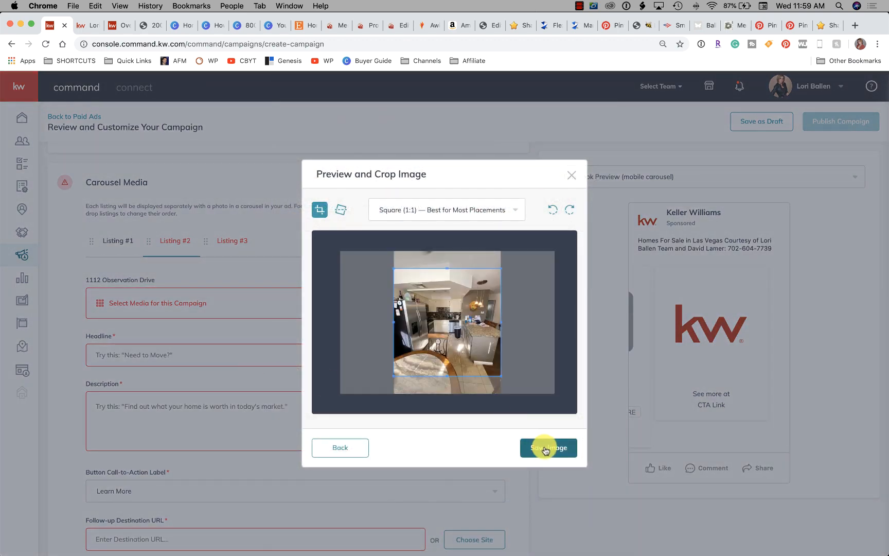
pyautogui.click(559, 448)
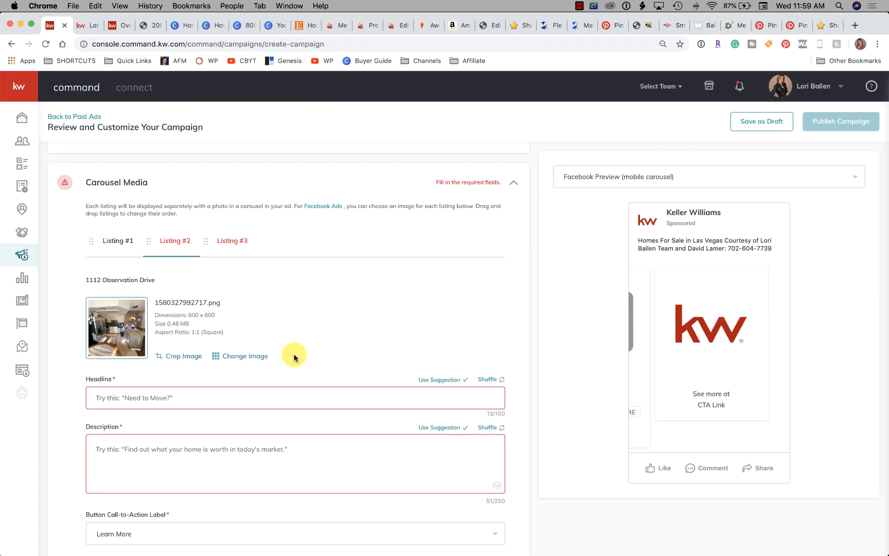
# Paste the property description beginning "**Summerlin Schools** 2 Bedroom Condo" into Listing #2 and set its headline to "2 Bedroom Condo"
pyautogui.scroll(-2, 247, 355)
pyautogui.click(202, 354)
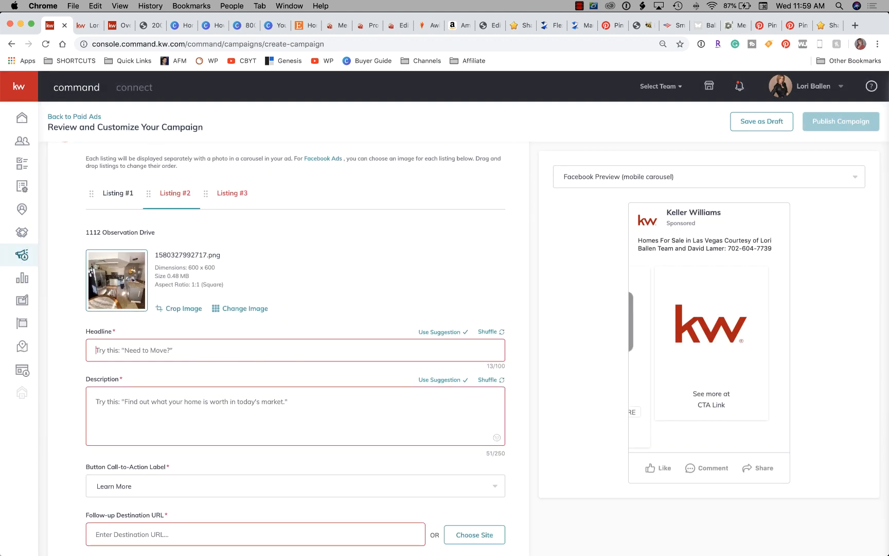
pyautogui.click(888, 46)
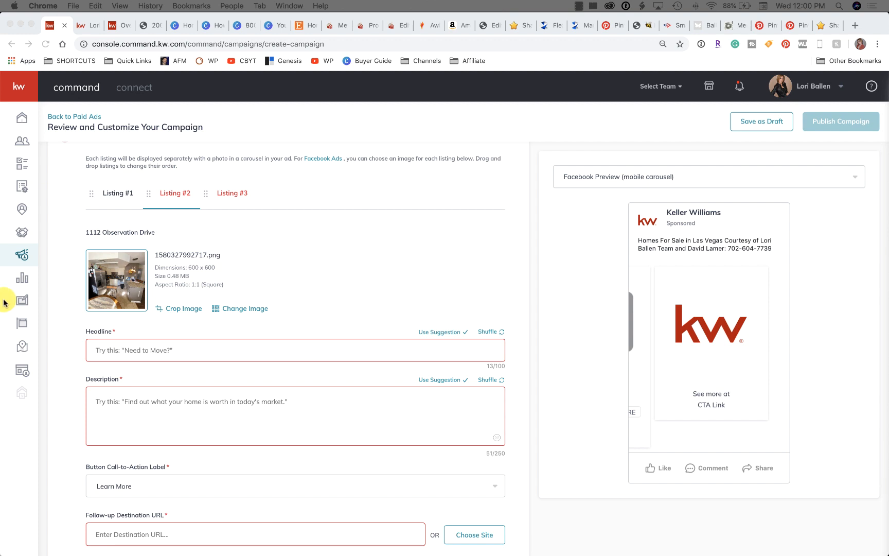
pyautogui.click(175, 401)
pyautogui.write('**Summerlin Schools** 2 Bedroom Condo, 2 Full Baths, Recently Upgraded. Kitchen with Granite Counter Tops, Custom Tiled Backsplash & Large Peninsula, . Kitchen & Baths have Tile Floors, Living Room & Bedrooms have Wood Laminated Flooring. Beautiful S')
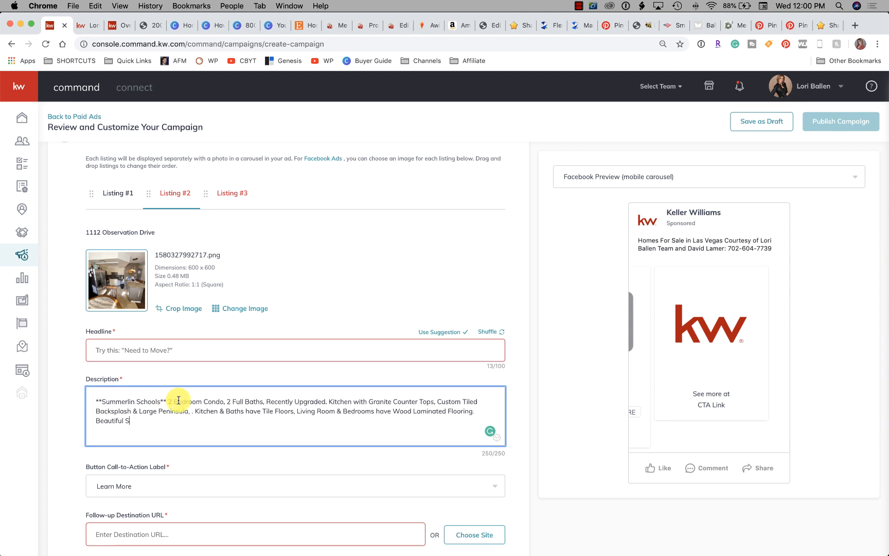
pyautogui.click(166, 350)
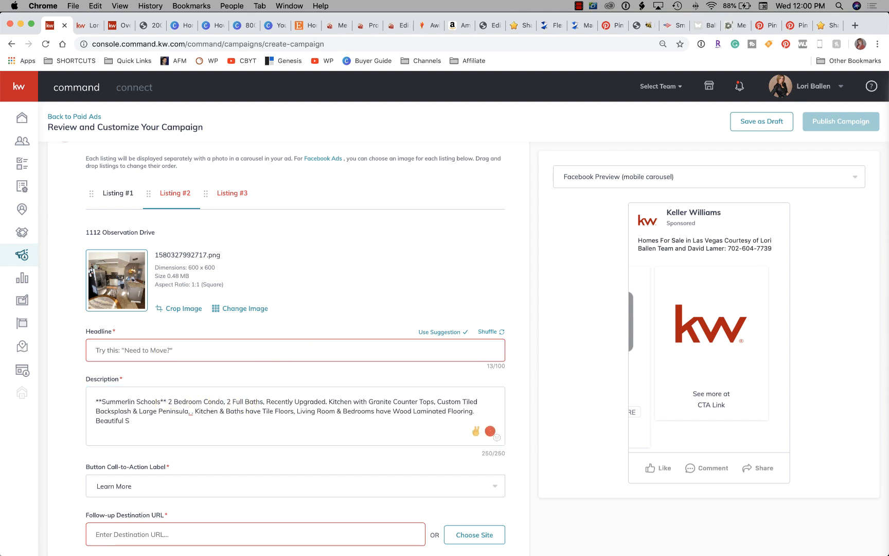
pyautogui.write('2 Bedroom Condo')
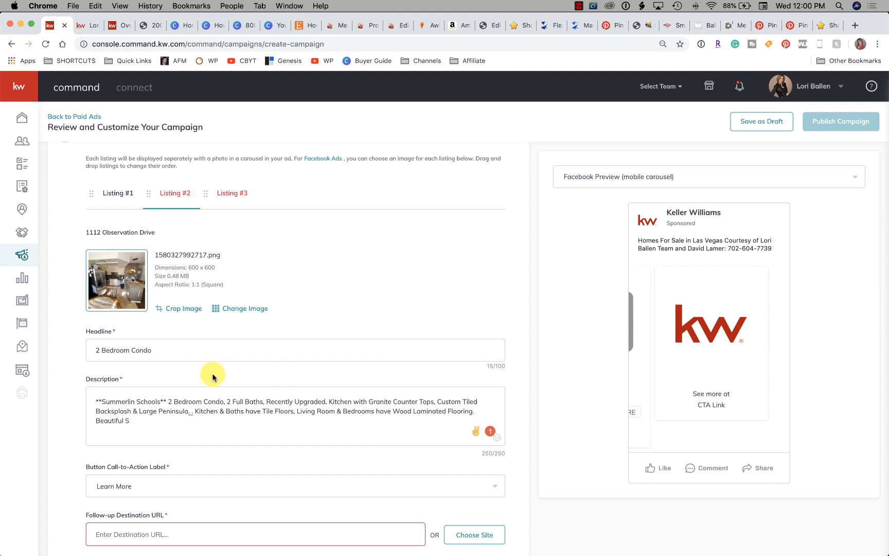
# Begin Listing #2's follow-up destination URL, switch to the team's property search site, search for "observation", and open a suggested property
pyautogui.scroll(-3, 209, 378)
pyautogui.scroll(-2, 203, 391)
pyautogui.click(198, 402)
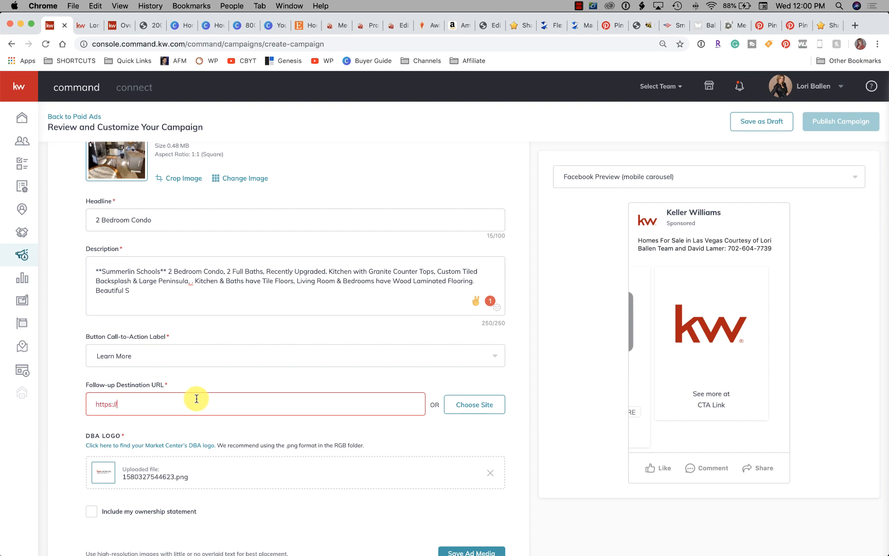
pyautogui.scroll(3, 228, 193)
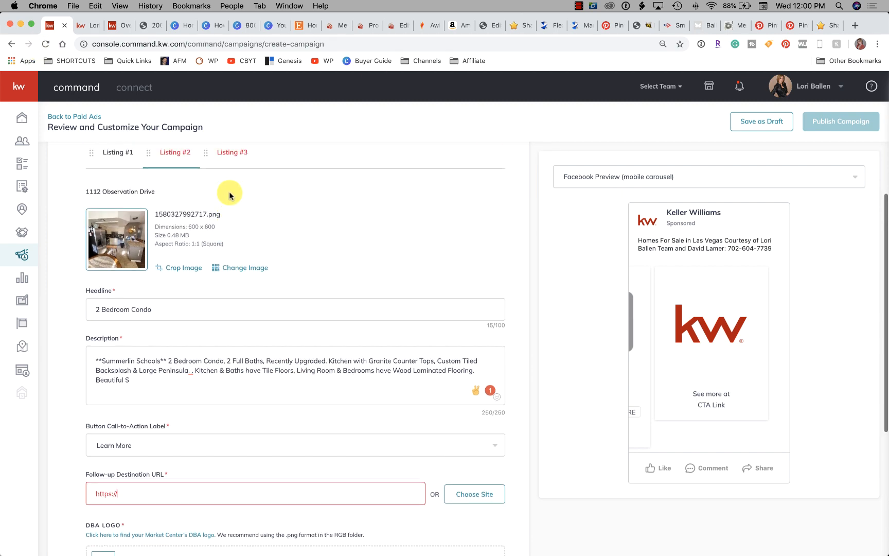
pyautogui.click(85, 25)
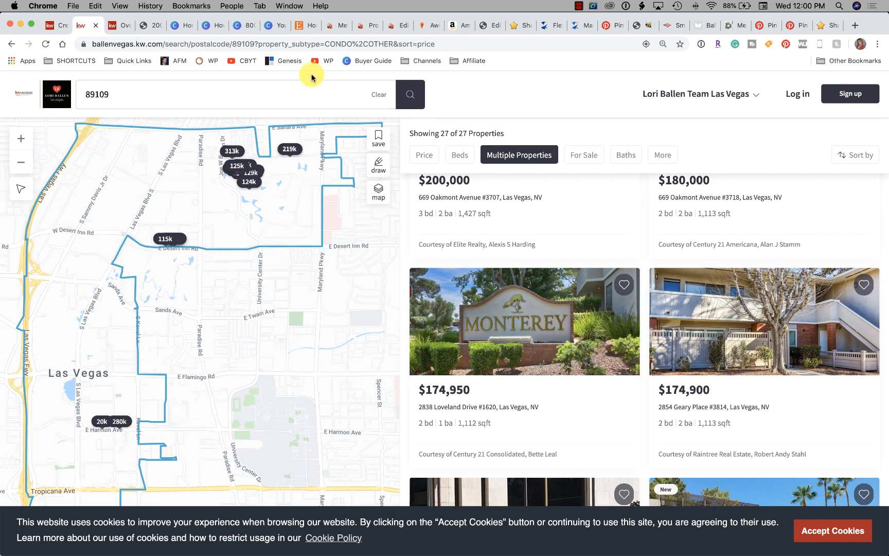
pyautogui.click(129, 94)
pyautogui.write('observation drive')
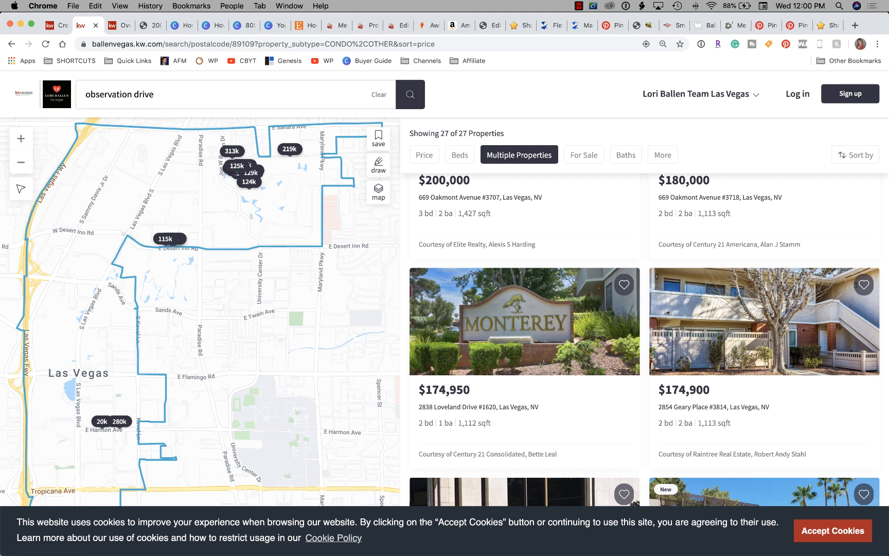
pyautogui.click(222, 118)
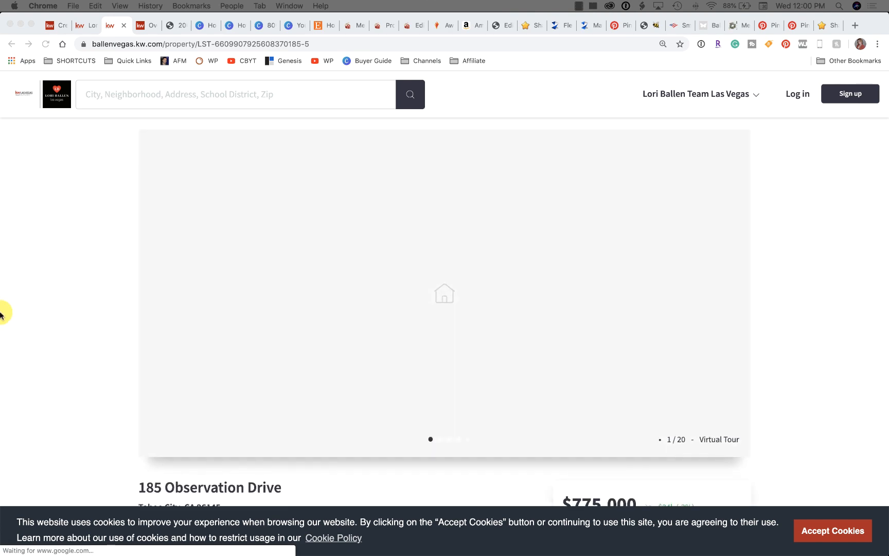
pyautogui.scroll(-5, 36, 314)
pyautogui.scroll(5, 36, 314)
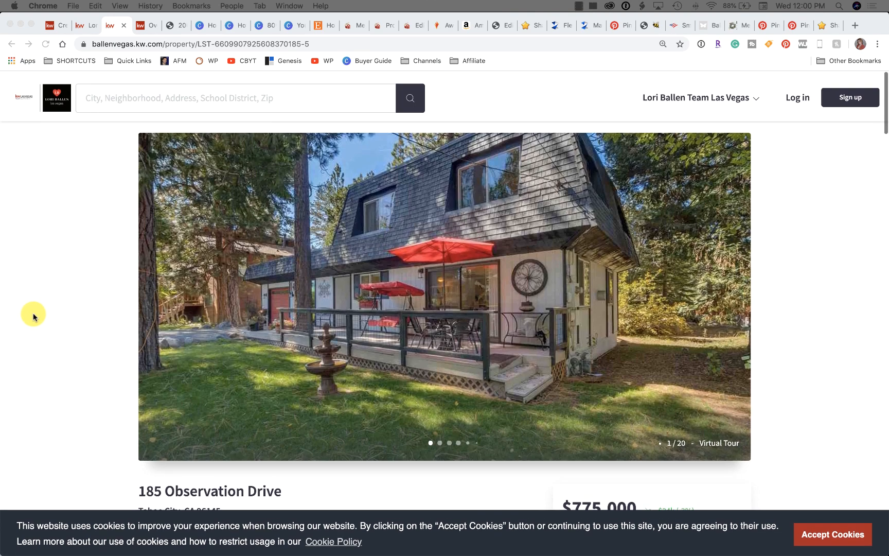
# Search the property site for Listing #2's house number and street, open the matching Las Vegas property page, and accept cookies
pyautogui.click(118, 93)
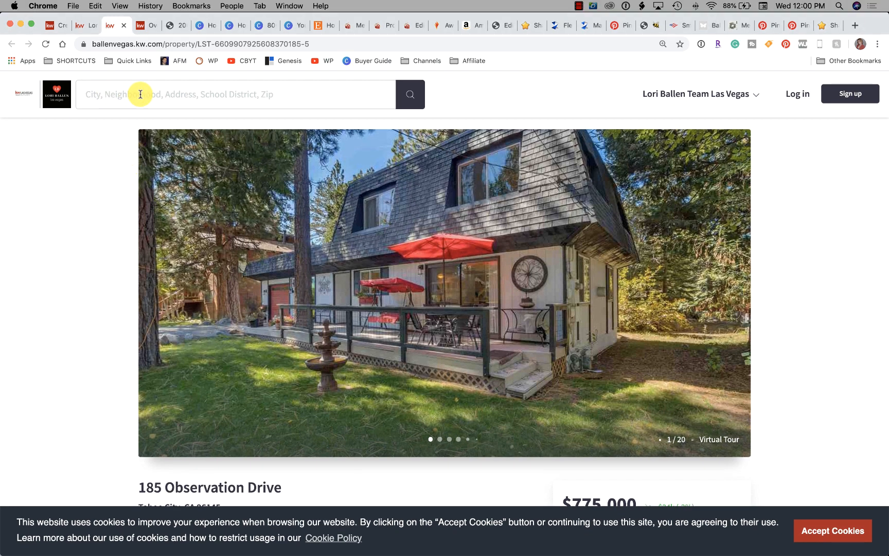
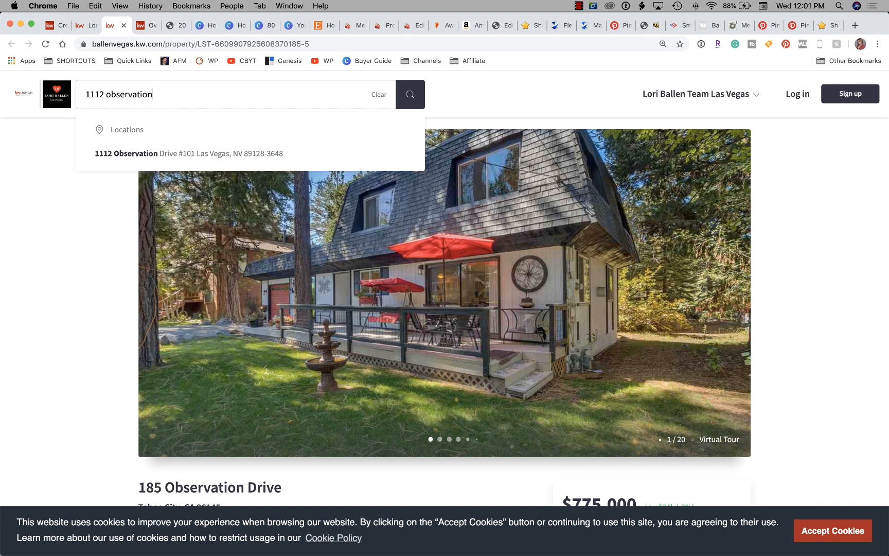
pyautogui.click(152, 158)
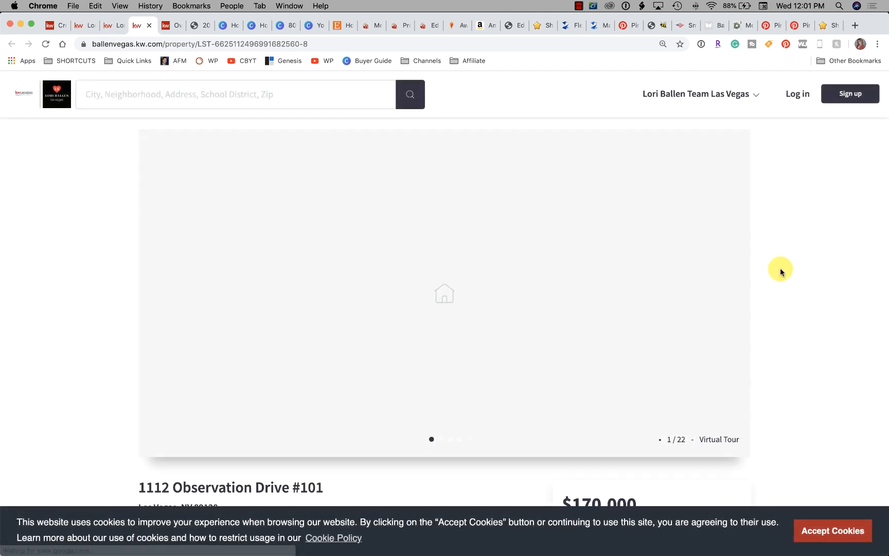
pyautogui.click(829, 530)
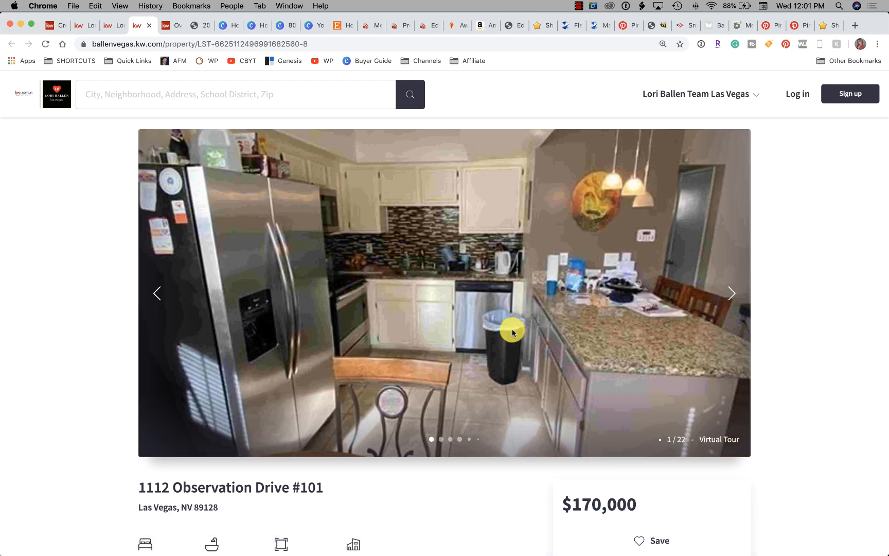
# Copy the web address of the Las Vegas property page and paste it as Listing #2's follow-up destination URL in the campaign
pyautogui.scroll(-3, 403, 333)
pyautogui.scroll(-6, 403, 335)
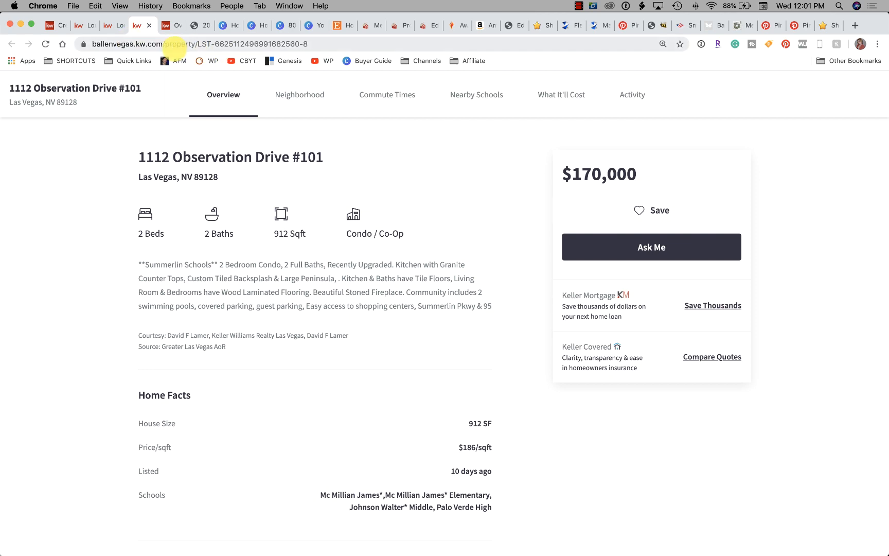
pyautogui.click(298, 47)
pyautogui.press('super+c')
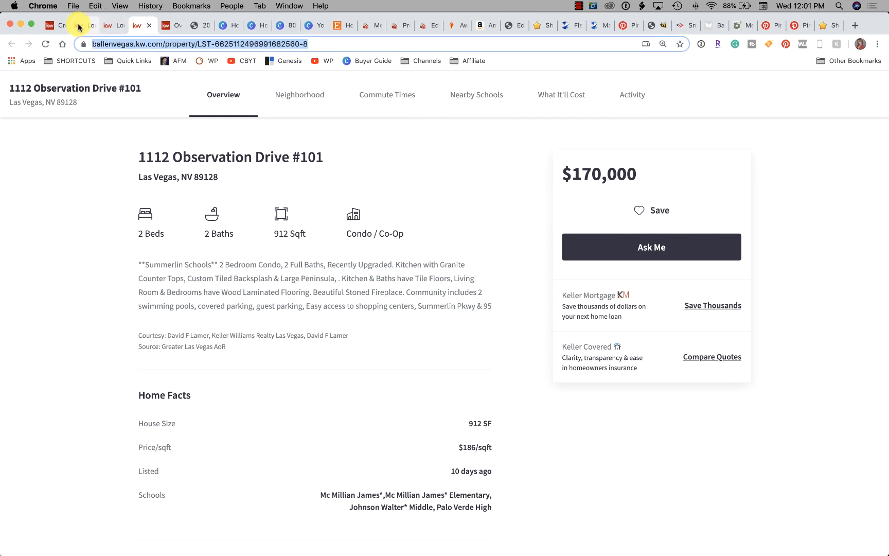
pyautogui.click(79, 26)
pyautogui.click(111, 27)
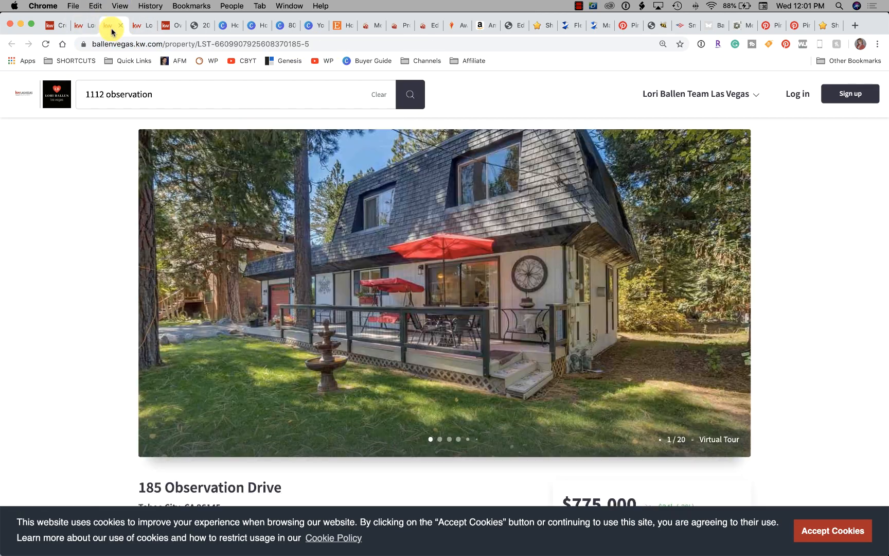
pyautogui.click(57, 25)
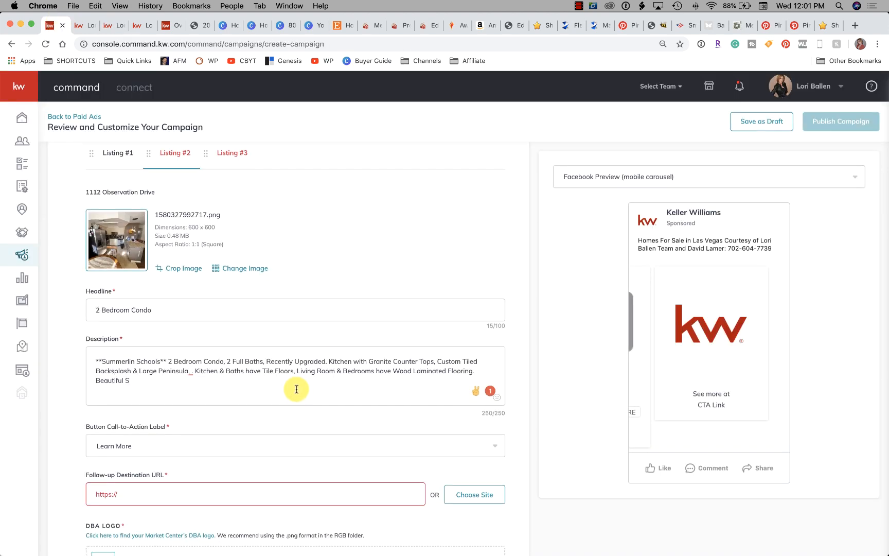
pyautogui.scroll(-3, 294, 389)
pyautogui.moveTo(123, 386); pyautogui.dragTo(72, 381)
pyautogui.press('super+v')
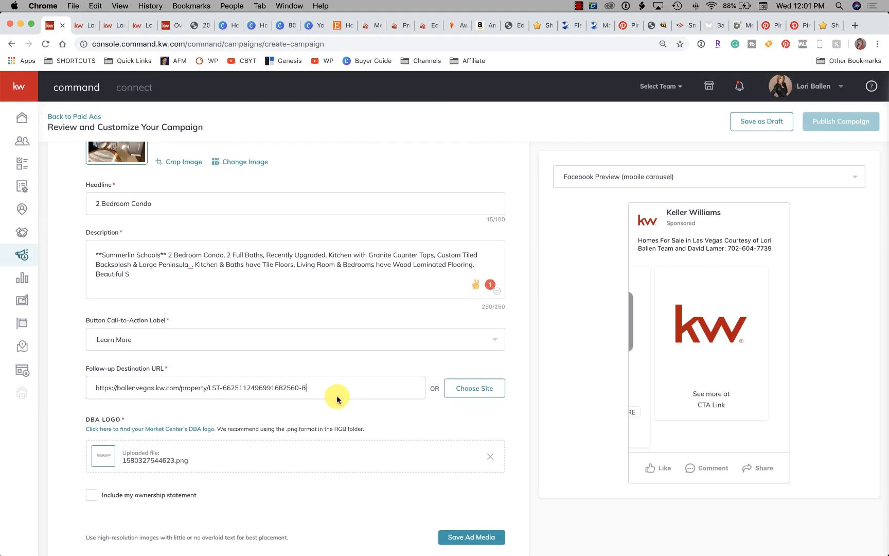
pyautogui.scroll(-1, 416, 423)
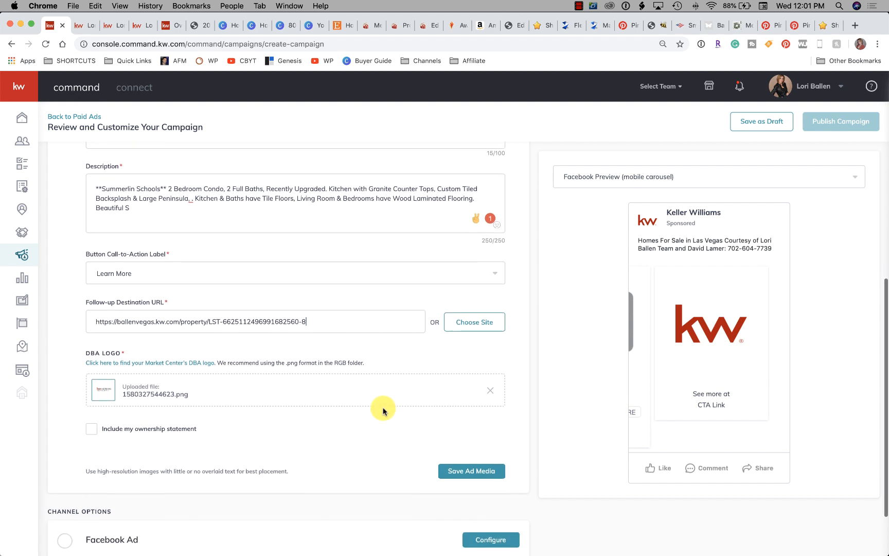
pyautogui.scroll(-1, 385, 412)
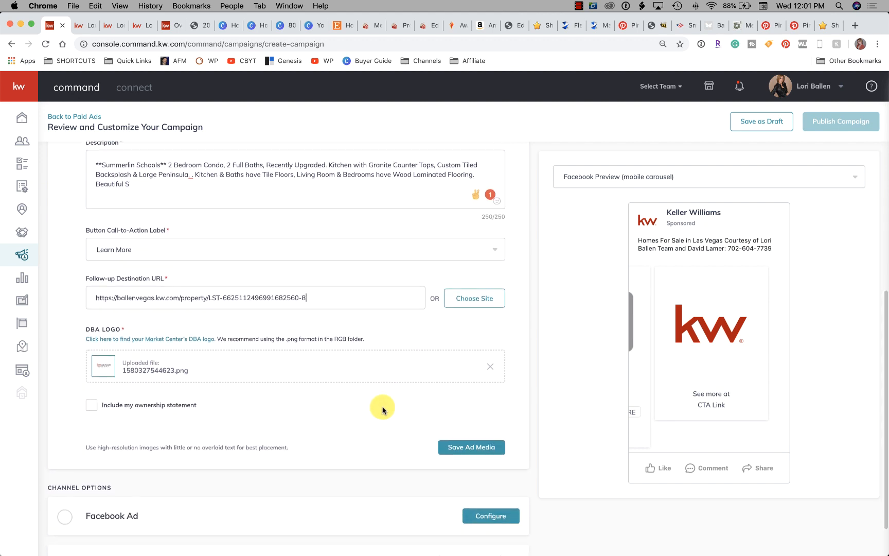
pyautogui.scroll(-1, 381, 408)
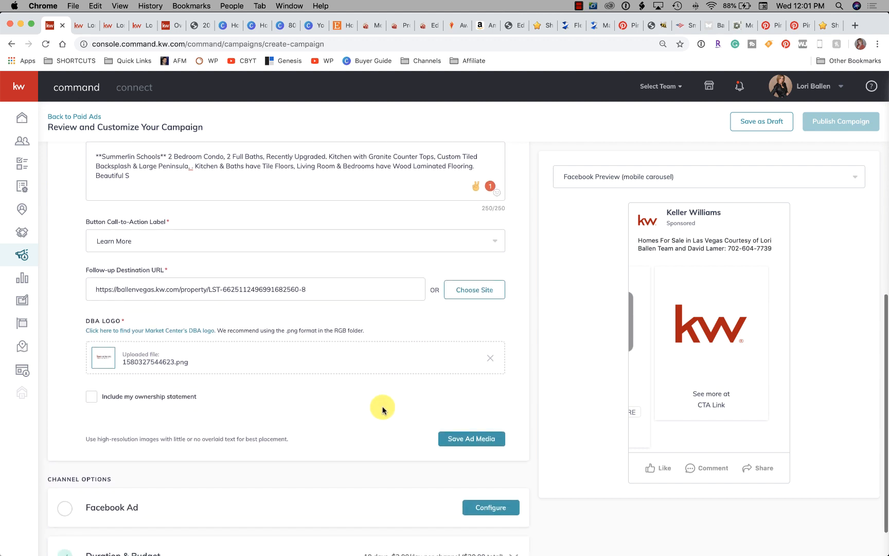
# Load the copied property link on the team's property search site and review the listing page down to its nearby homes
pyautogui.click(81, 29)
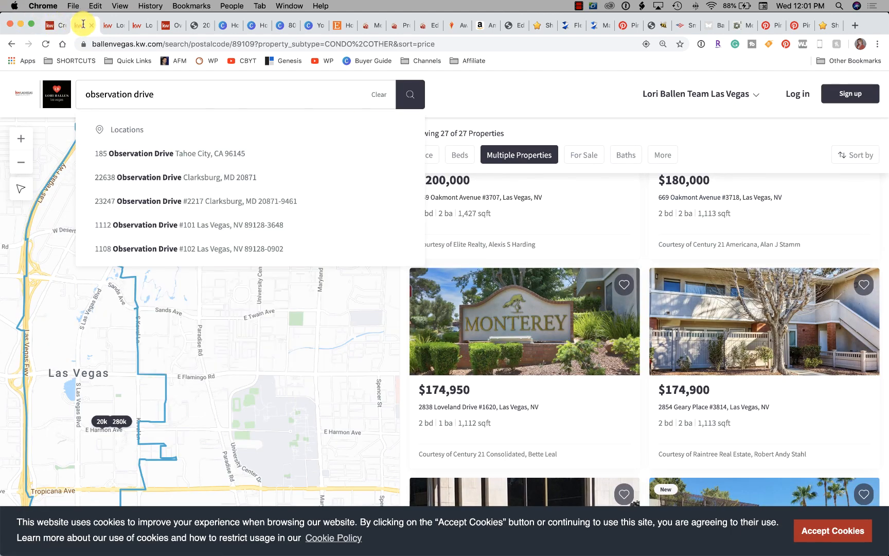
pyautogui.click(135, 44)
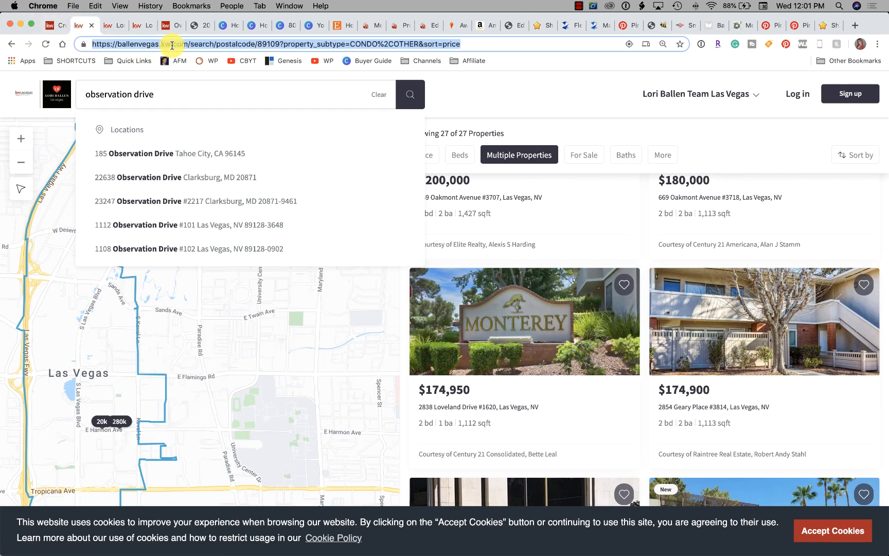
pyautogui.press('super+v')
pyautogui.press('Return')
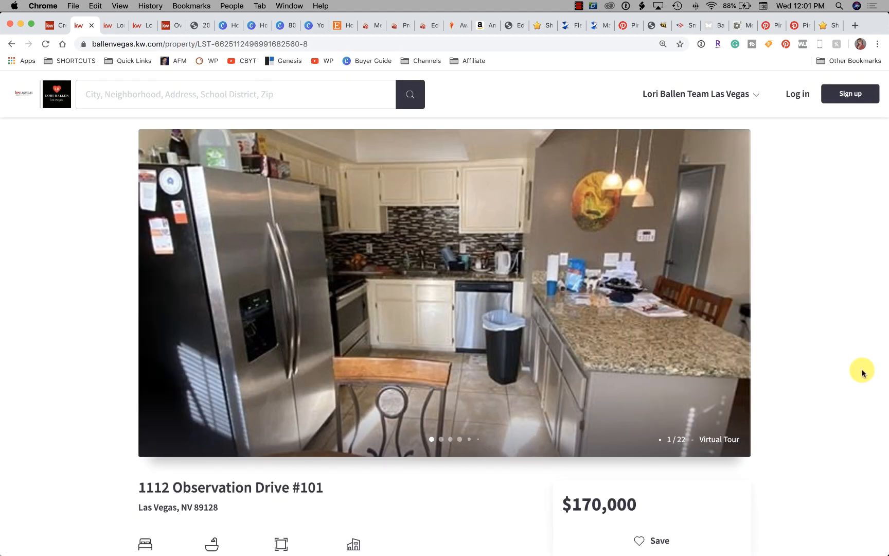
pyautogui.scroll(-4, 792, 365)
pyautogui.scroll(-20, 792, 365)
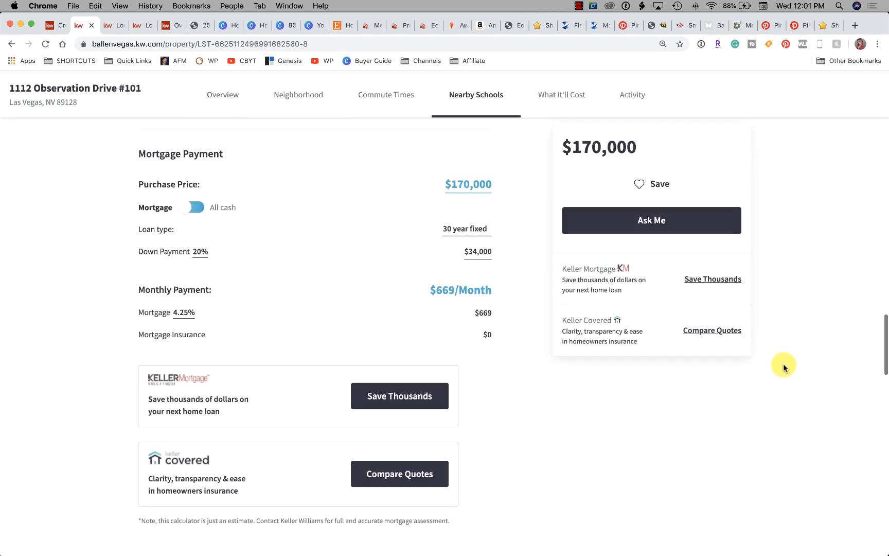
pyautogui.scroll(-3, 783, 366)
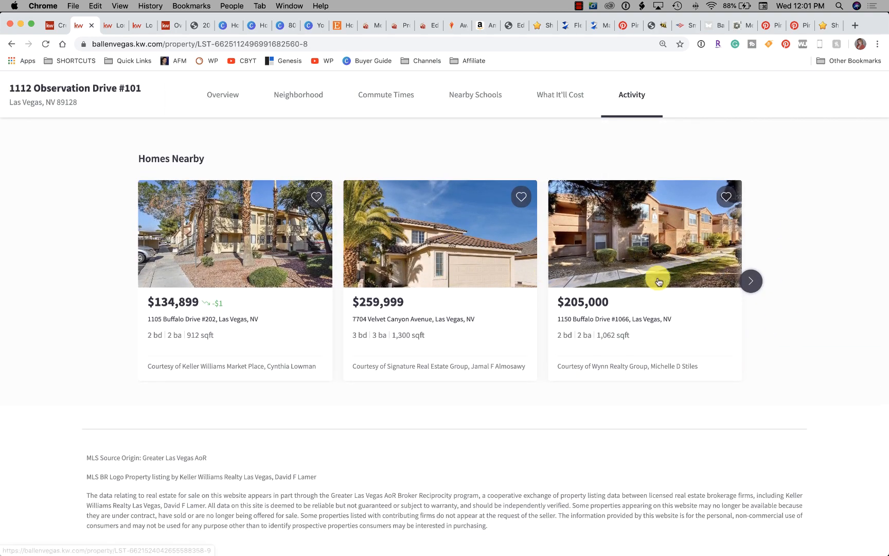
# Return to the campaign, switch the carousel media to Listing #3, and open its media selection
pyautogui.click(53, 26)
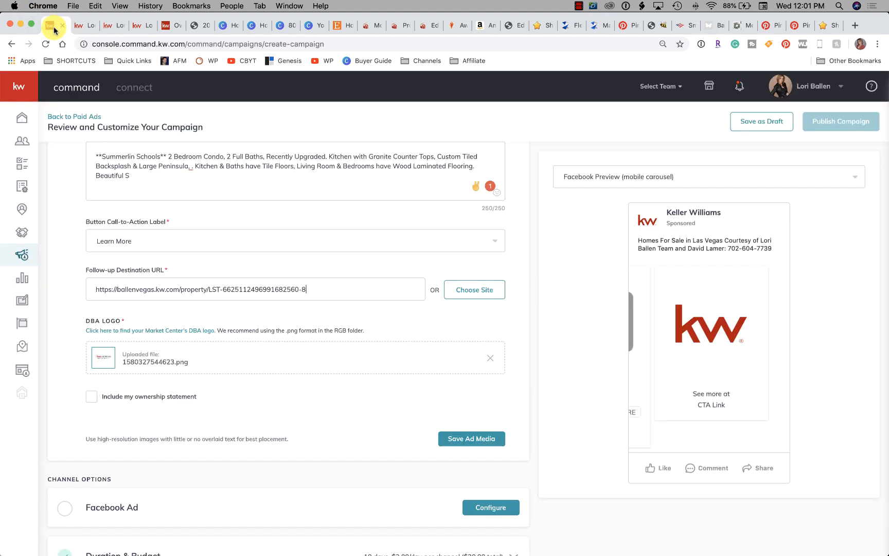
pyautogui.scroll(-2, 332, 249)
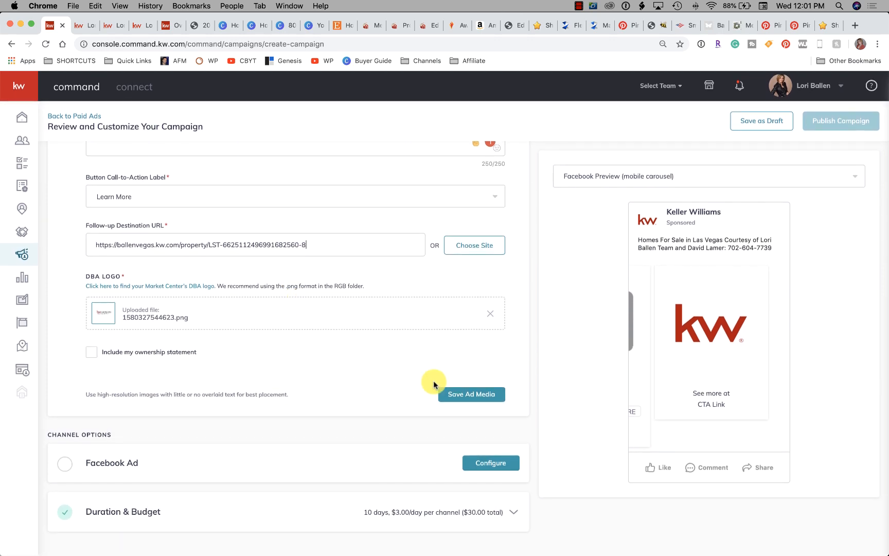
pyautogui.scroll(10, 407, 383)
pyautogui.scroll(-4, 406, 382)
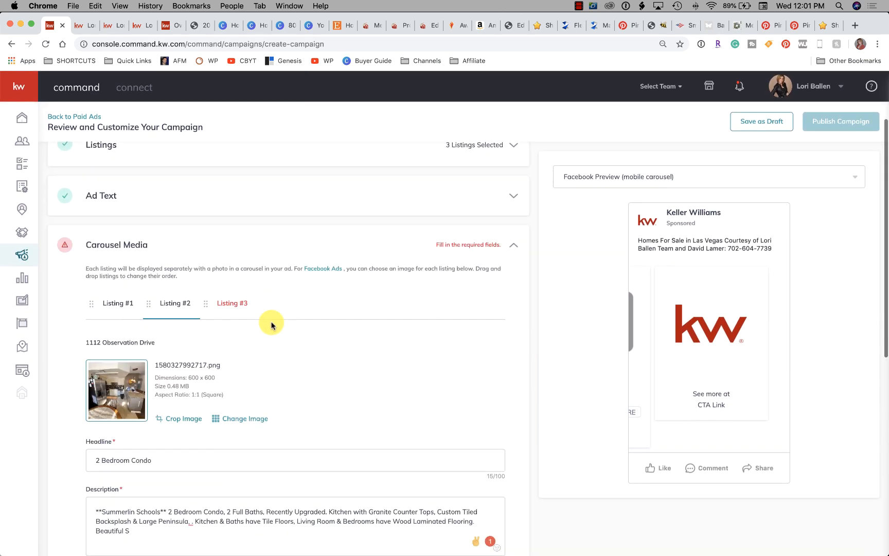
pyautogui.click(232, 300)
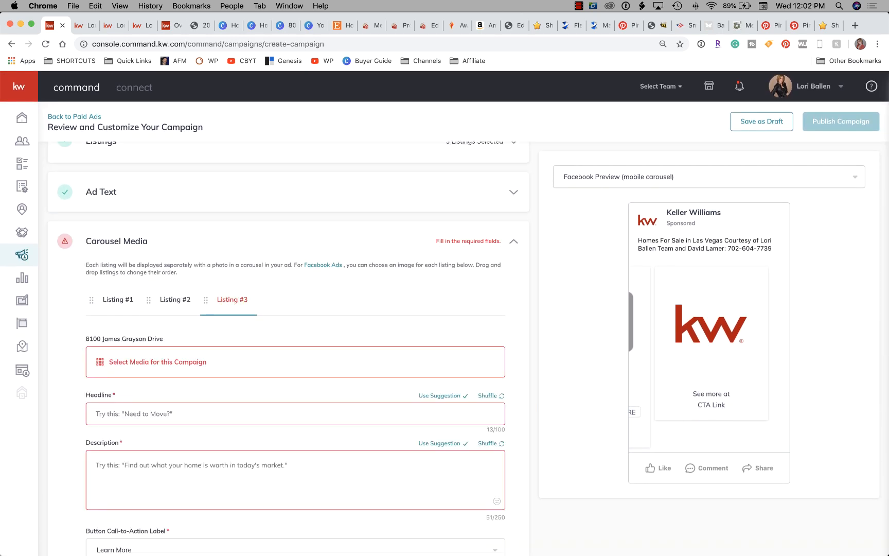
pyautogui.click(888, 45)
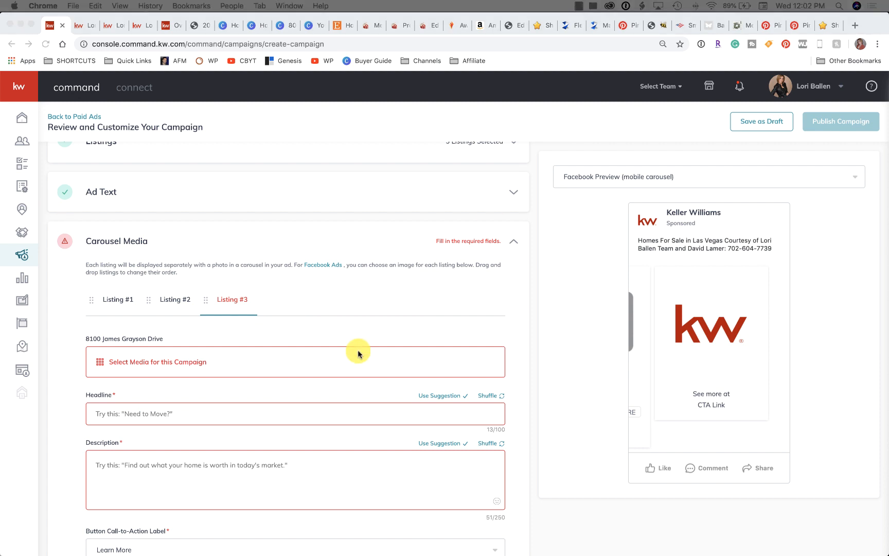
pyautogui.click(103, 362)
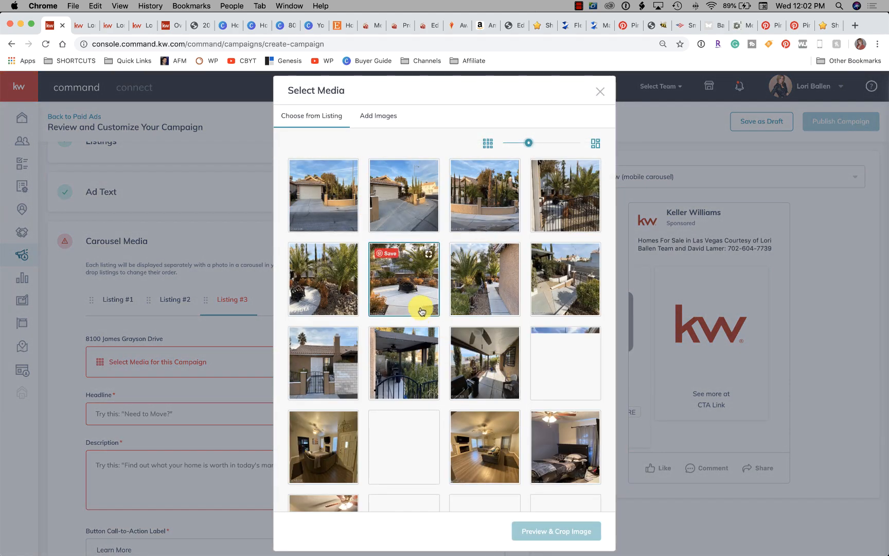
# Set Listing #3's media to the round patio photo with palms, with the Square (1:1) crop moved to the photo's upper edge, and save it
pyautogui.scroll(-2, 409, 296)
pyautogui.scroll(-3, 409, 301)
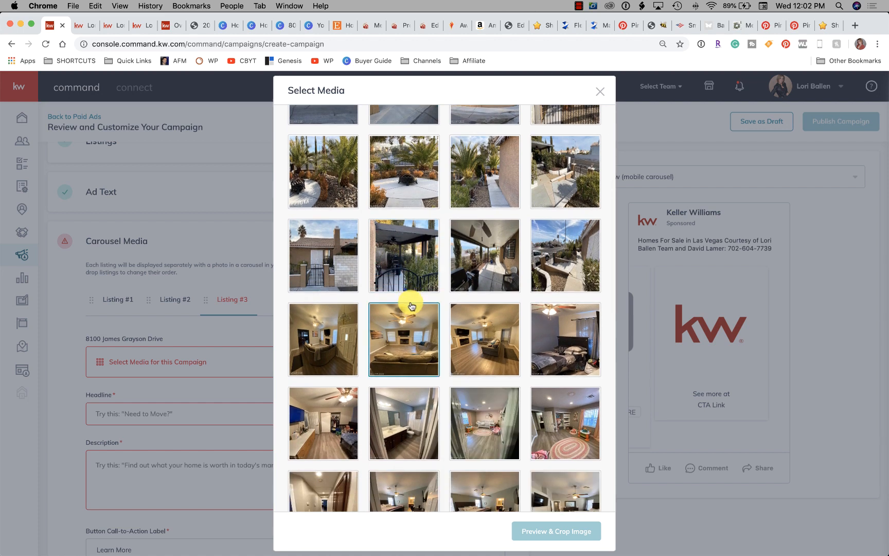
pyautogui.scroll(-5, 406, 309)
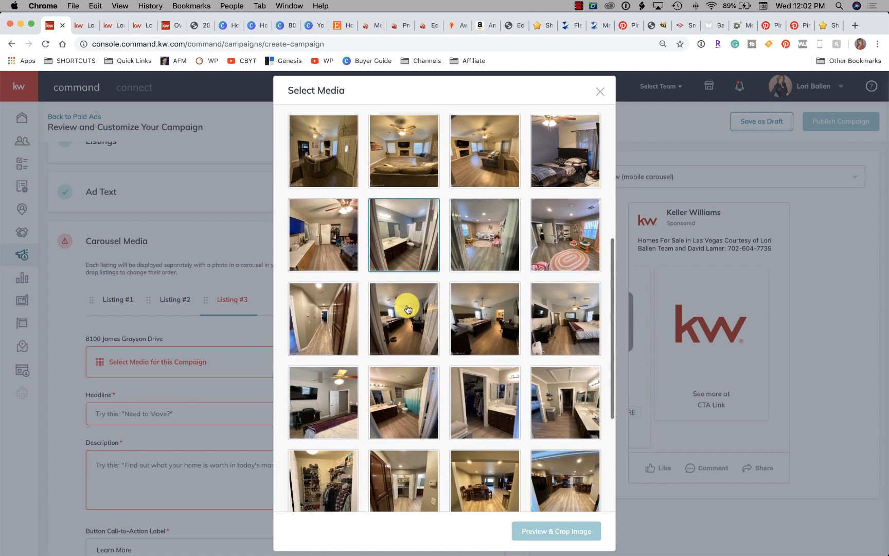
pyautogui.scroll(-3, 406, 308)
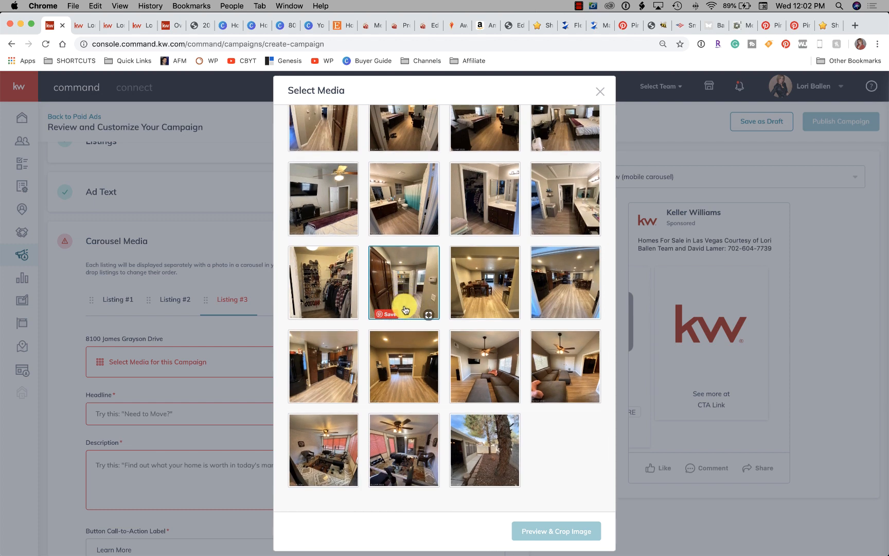
pyautogui.scroll(1, 463, 309)
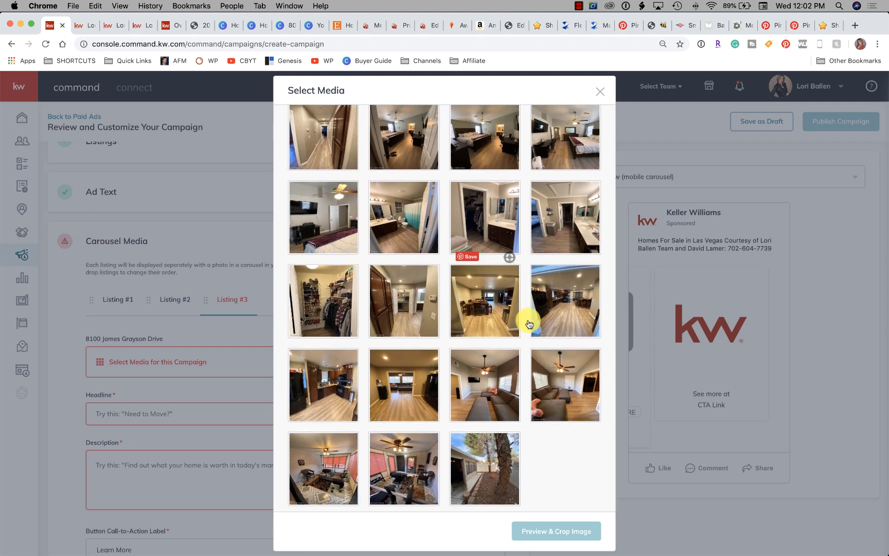
pyautogui.scroll(5, 407, 309)
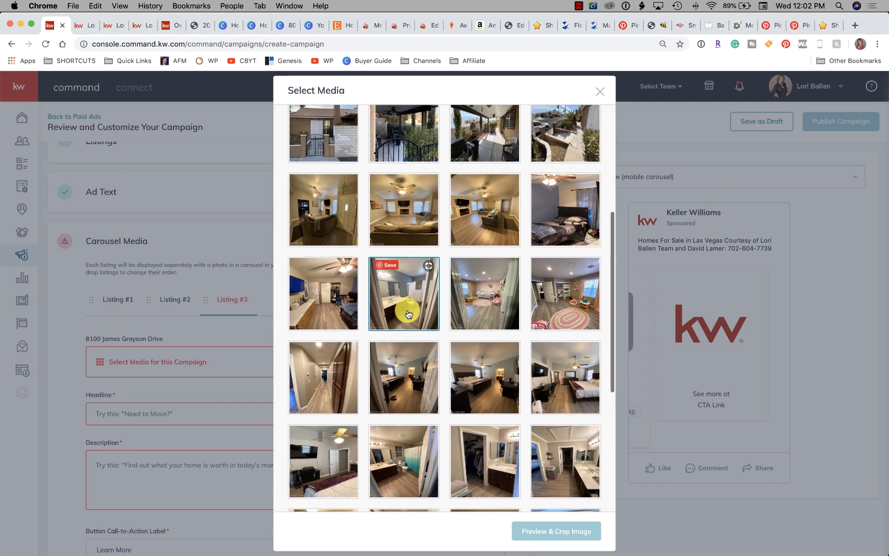
pyautogui.scroll(4, 406, 309)
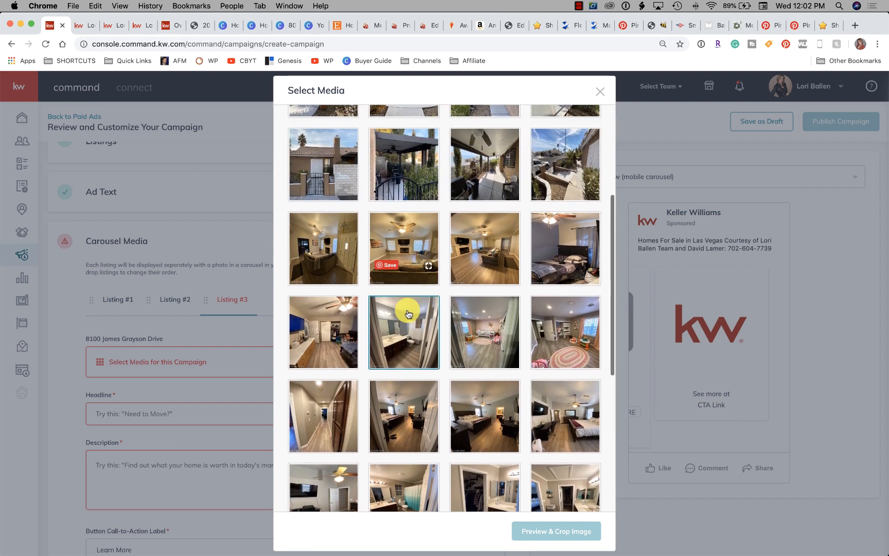
pyautogui.scroll(6, 584, 343)
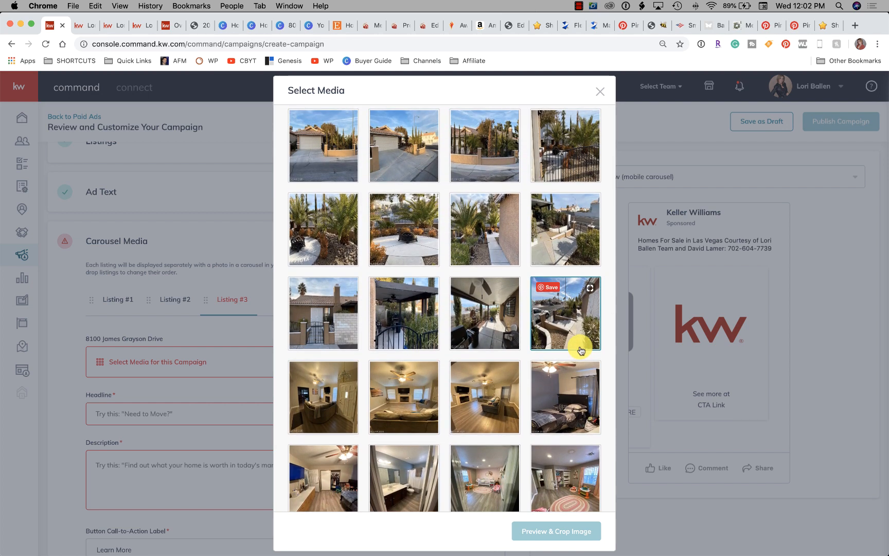
pyautogui.scroll(2, 580, 351)
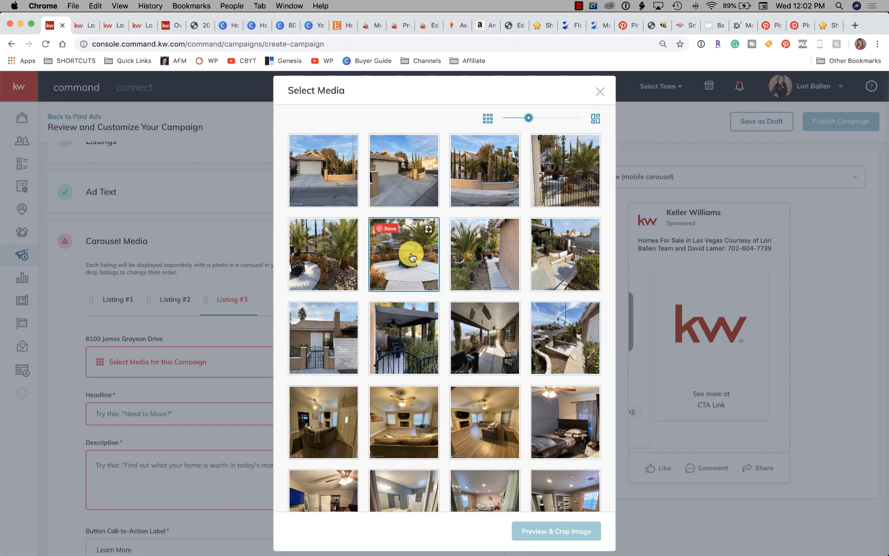
pyautogui.scroll(-1, 412, 257)
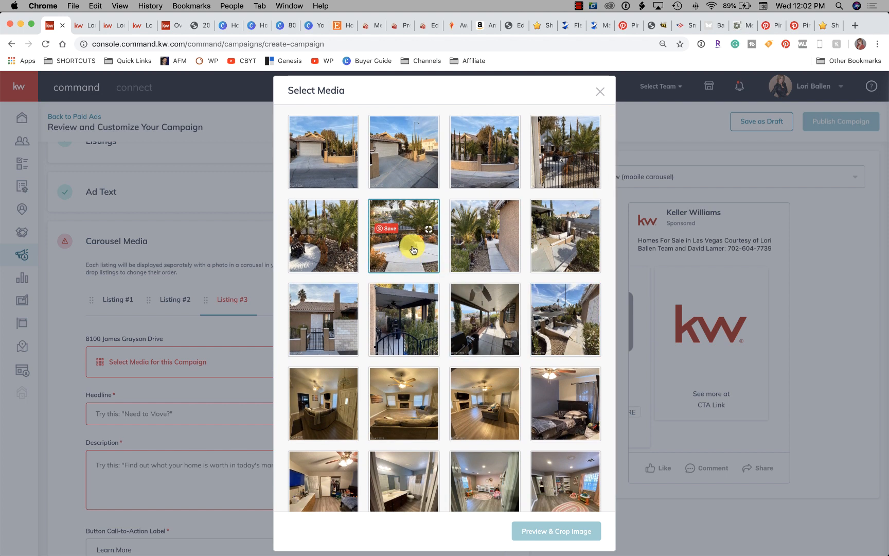
pyautogui.click(412, 250)
pyautogui.scroll(-10, 412, 255)
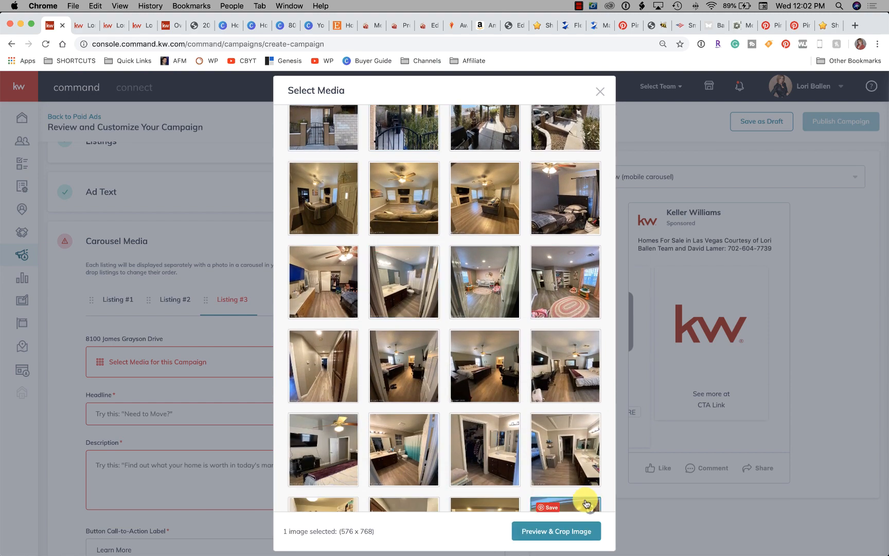
pyautogui.click(561, 530)
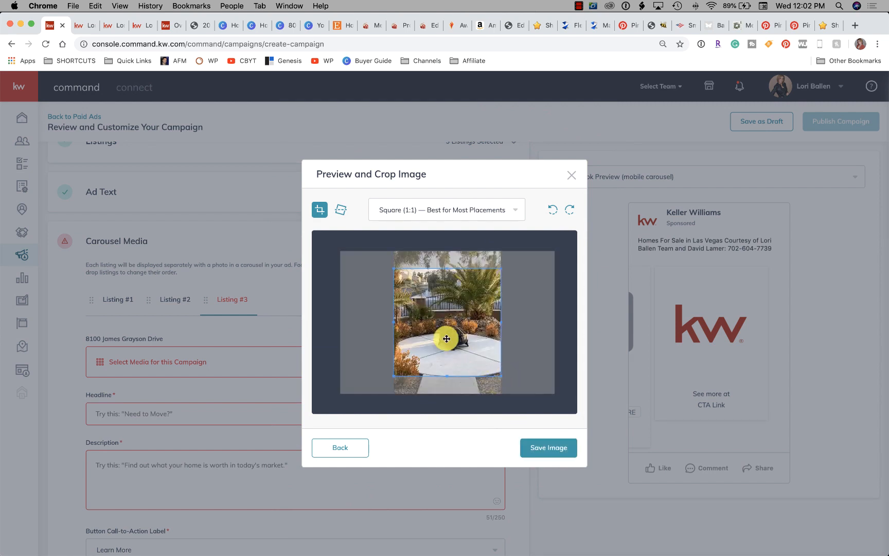
pyautogui.moveTo(452, 361); pyautogui.dragTo(452, 341)
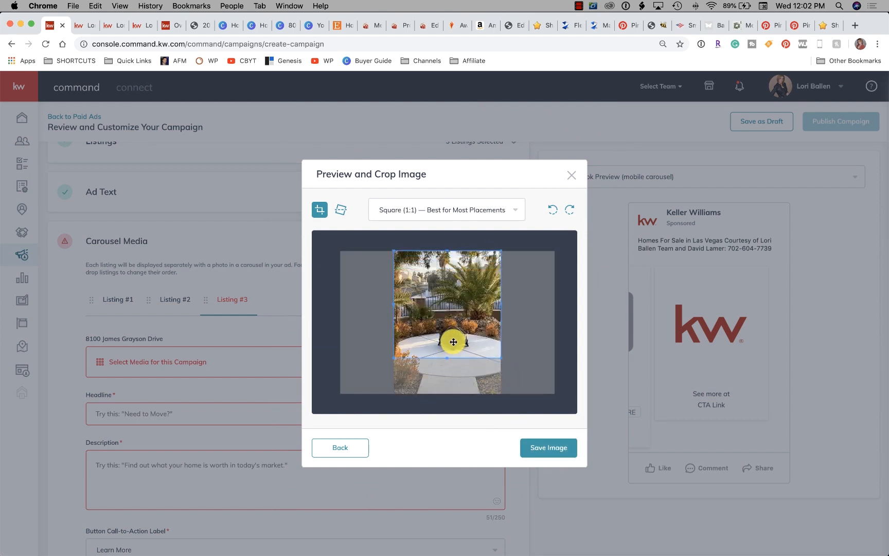
pyautogui.click(551, 448)
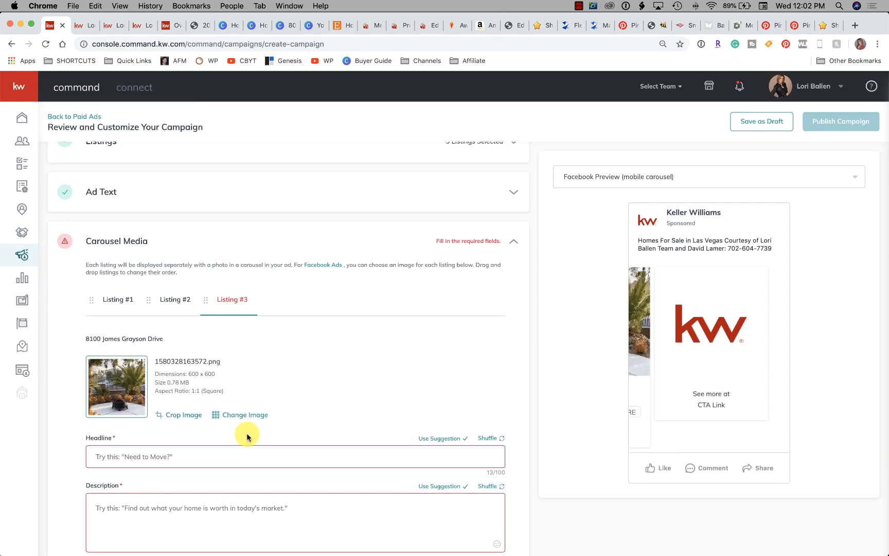
# Paste the copied "***NO HOA*** Beautiful Single Story 3 Bedroom Home" text as Listing #3's description and set its headline to "Pics, Price, Details"
pyautogui.scroll(-2, 249, 434)
pyautogui.click(135, 407)
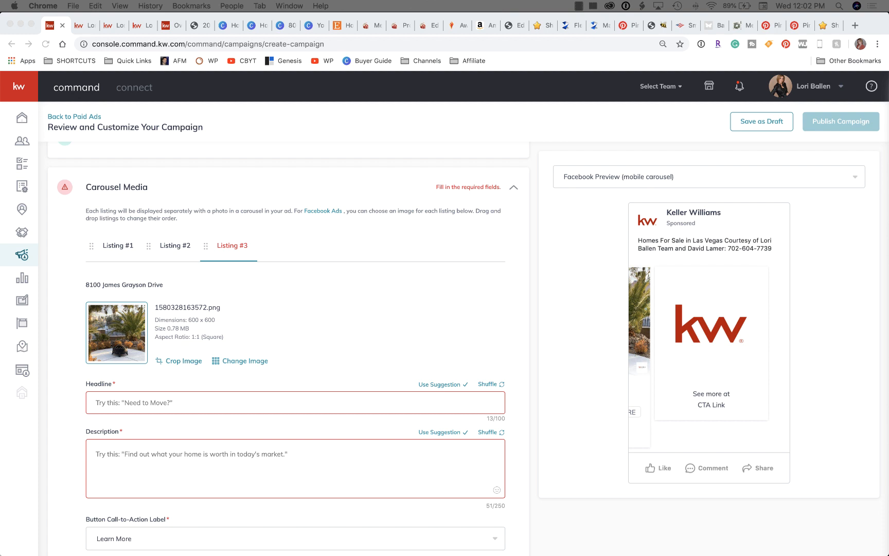
pyautogui.click(139, 453)
pyautogui.write('***NO HOA*** Beautiful Single Story 3 Bedroom Home - Newly Re-Modeled w/2 permitted additional rooms added, 2nd Living Rm & Enclosed Sun Rm. New Flooring throughout, Newly Painted, Granite Kitchen Counter Tops, all Newer Appliances, including Washer')
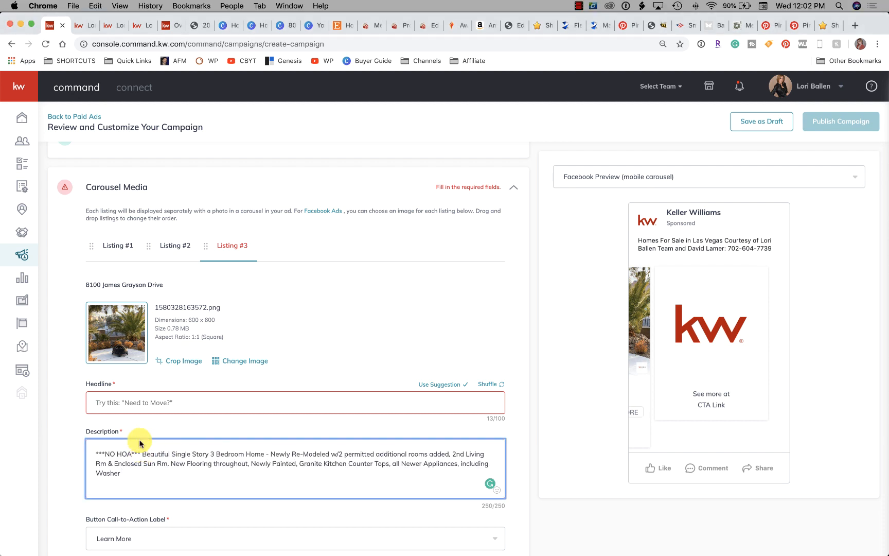
pyautogui.click(128, 402)
pyautogui.write('Pics, Price, Details')
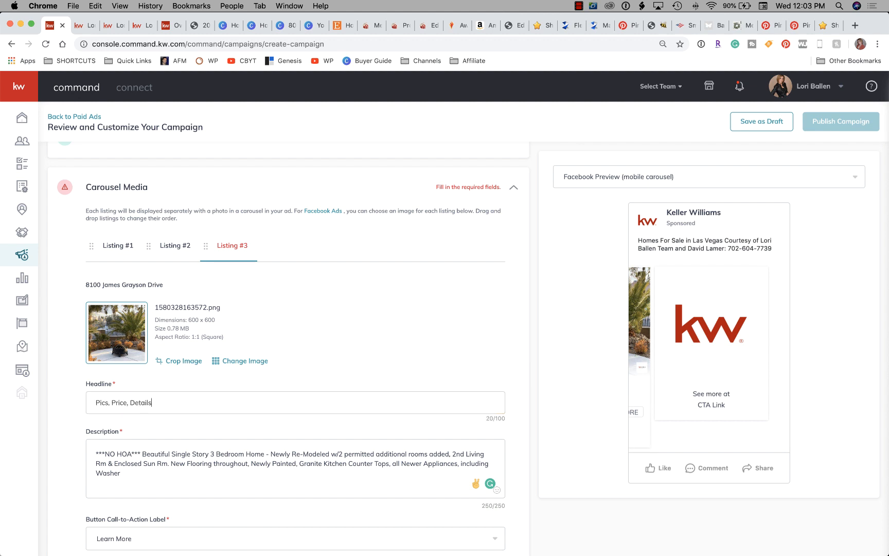
pyautogui.scroll(-10, 139, 399)
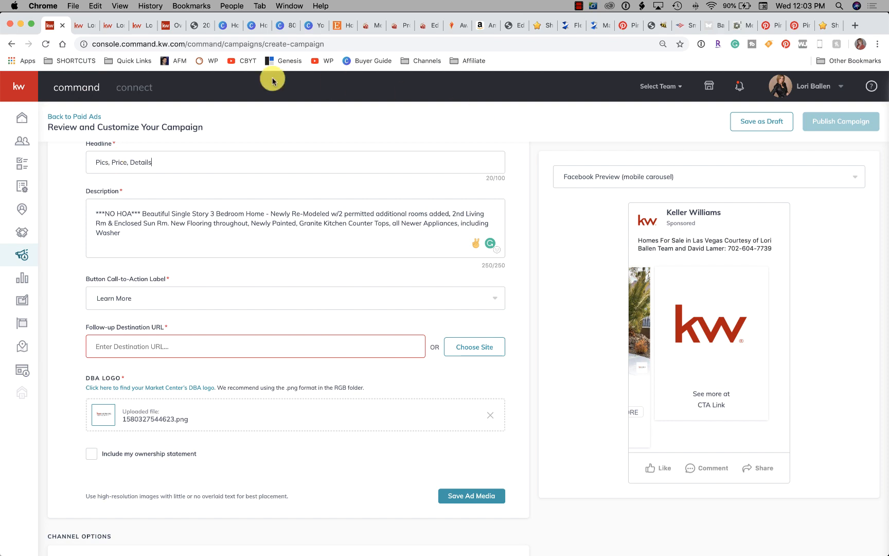
# Switch to the team's property search site and search for homes in zip code 89145
pyautogui.click(80, 26)
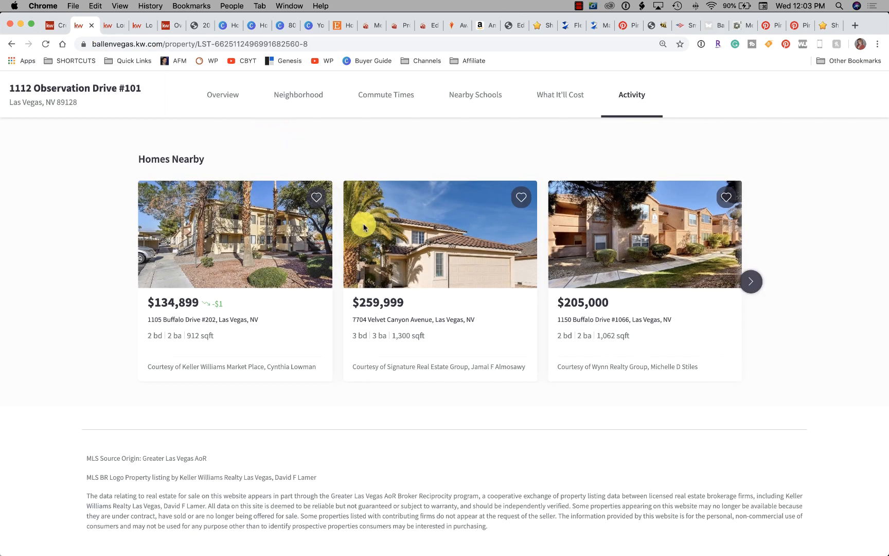
pyautogui.scroll(15, 361, 224)
pyautogui.scroll(10, 360, 223)
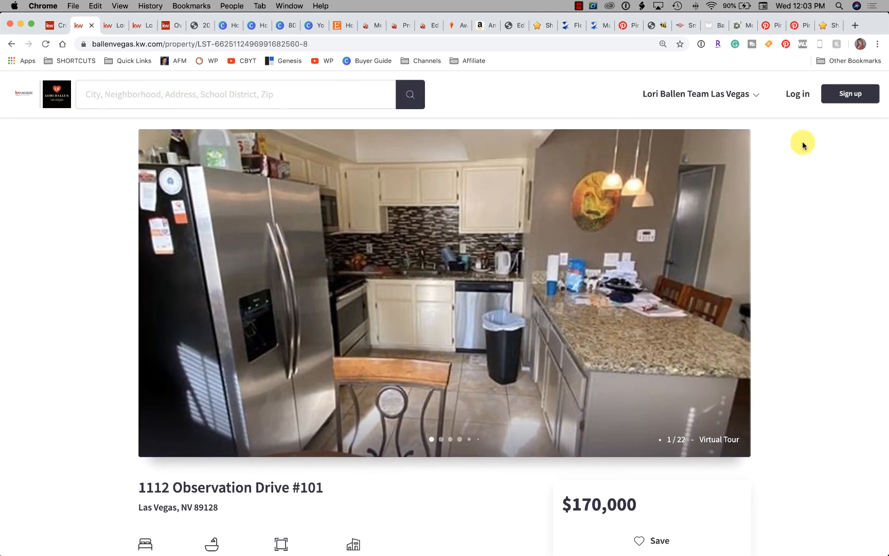
pyautogui.click(181, 93)
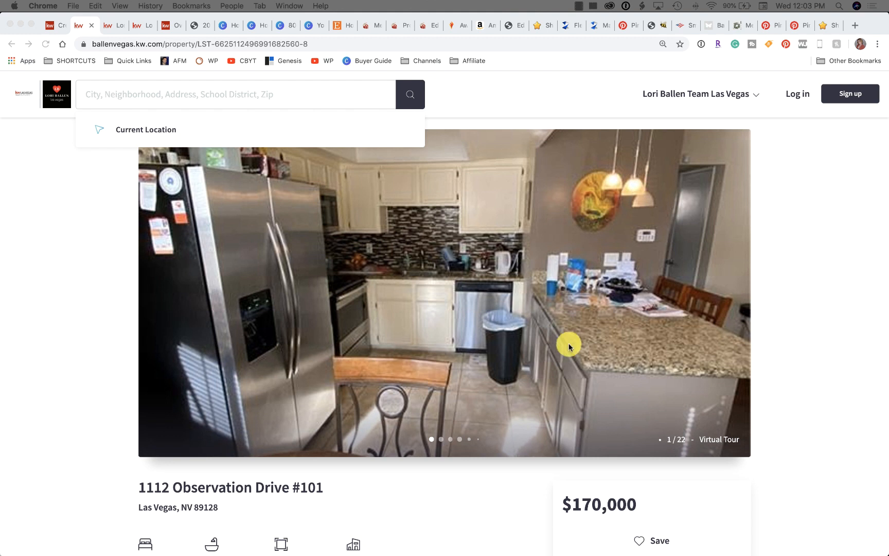
pyautogui.click(134, 96)
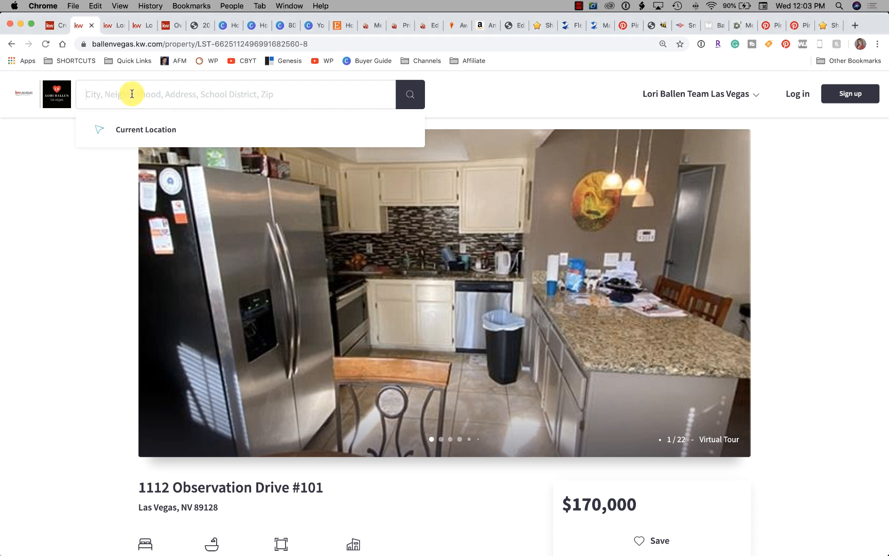
pyautogui.write('78')
pyautogui.press('BackSpace')
pyautogui.write('78')
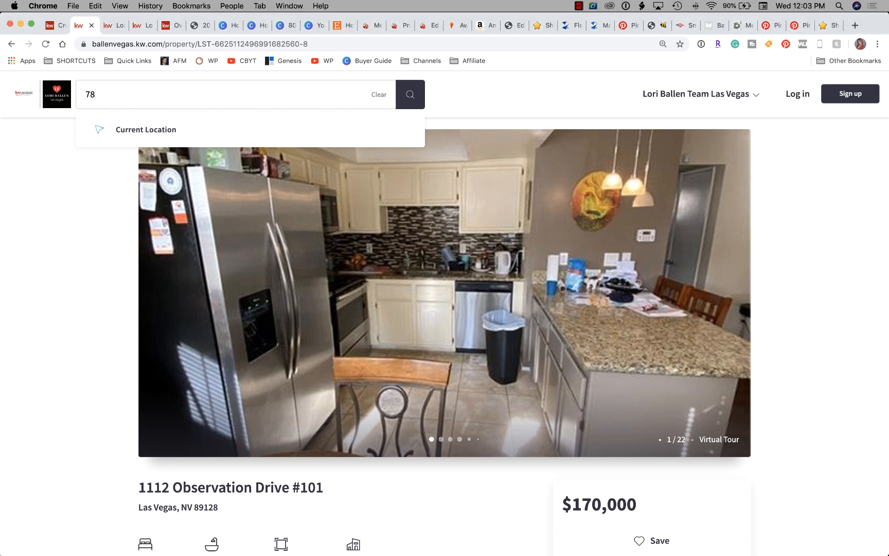
pyautogui.press('BackSpace')
pyautogui.press('BackSpace')
pyautogui.write('89145')
pyautogui.press('Return')
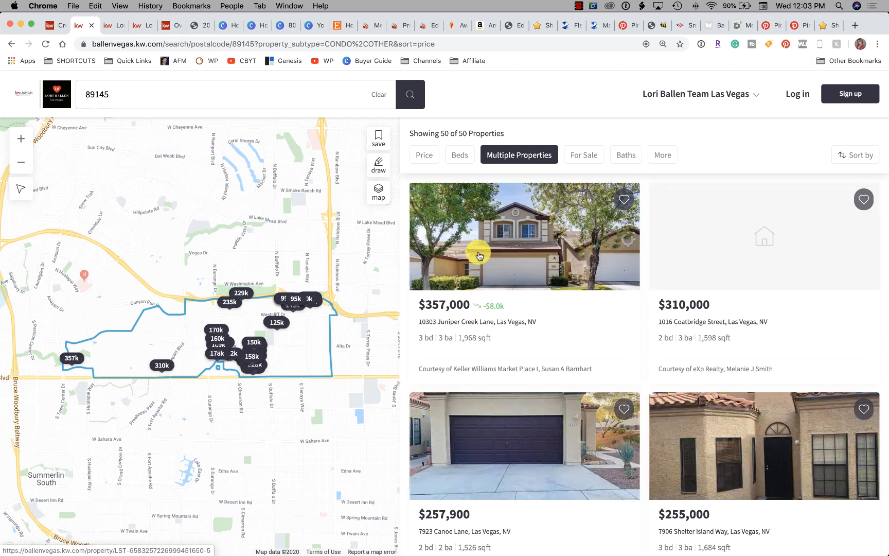
# Review the additional search filters, including living area, lot size, parking, keywords and price reductions, without changing any
pyautogui.moveTo(776, 218)
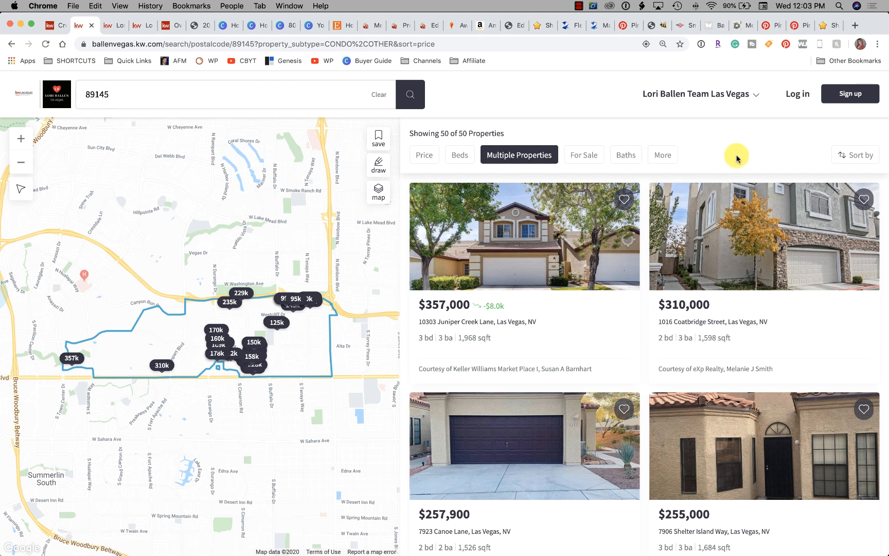
pyautogui.scroll(-1, 668, 160)
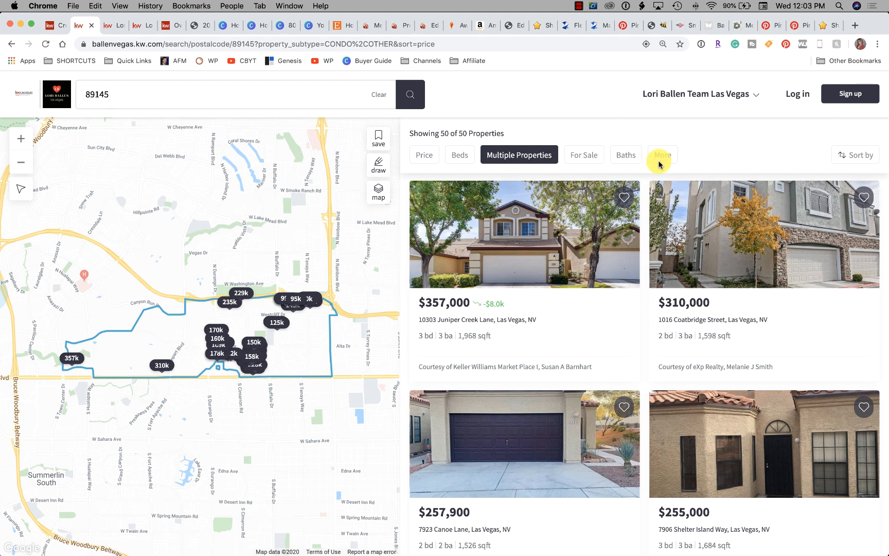
pyautogui.click(661, 157)
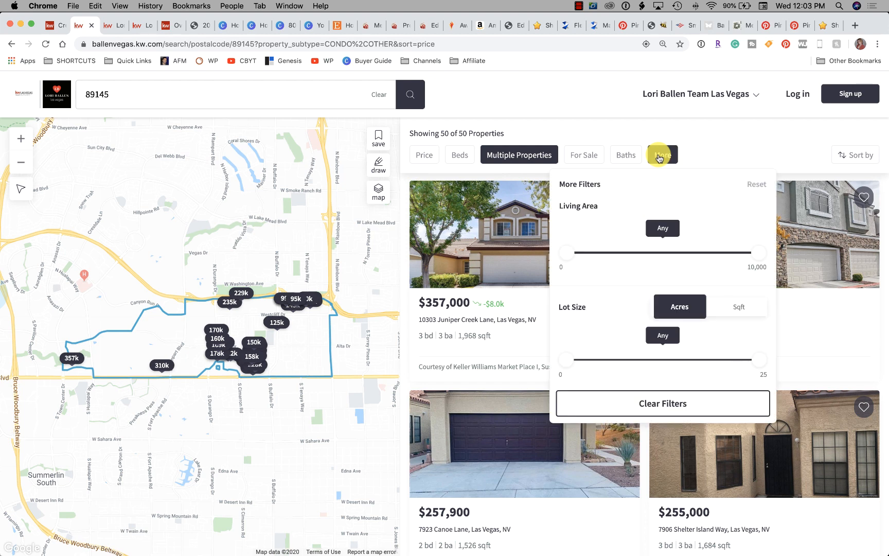
pyautogui.scroll(-8, 639, 322)
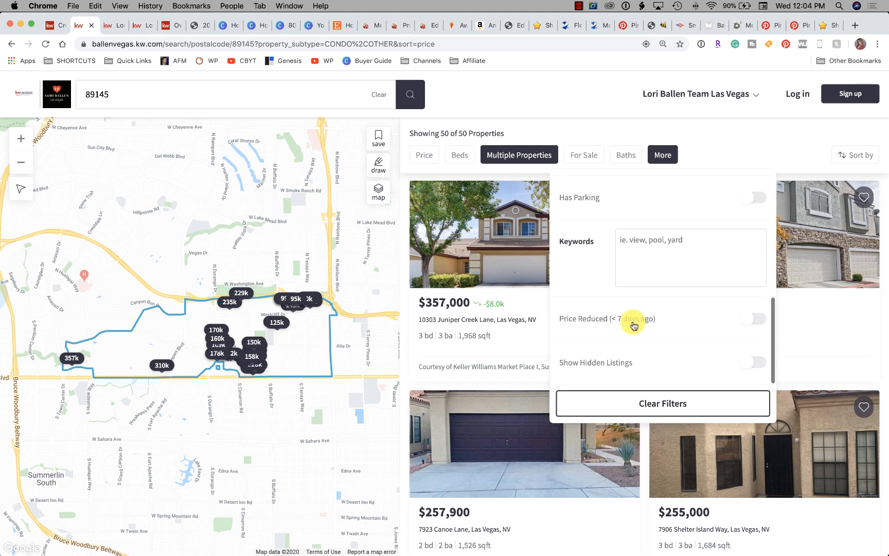
pyautogui.scroll(3, 688, 352)
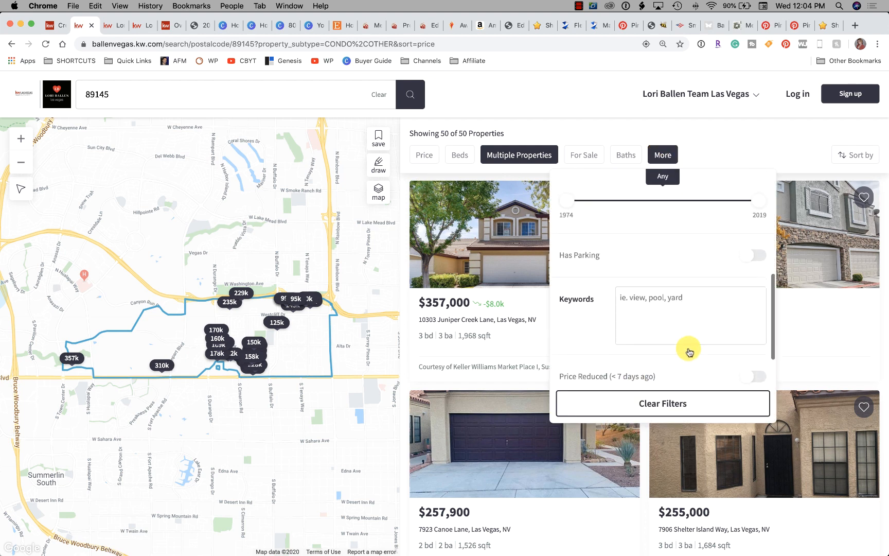
pyautogui.scroll(5, 646, 313)
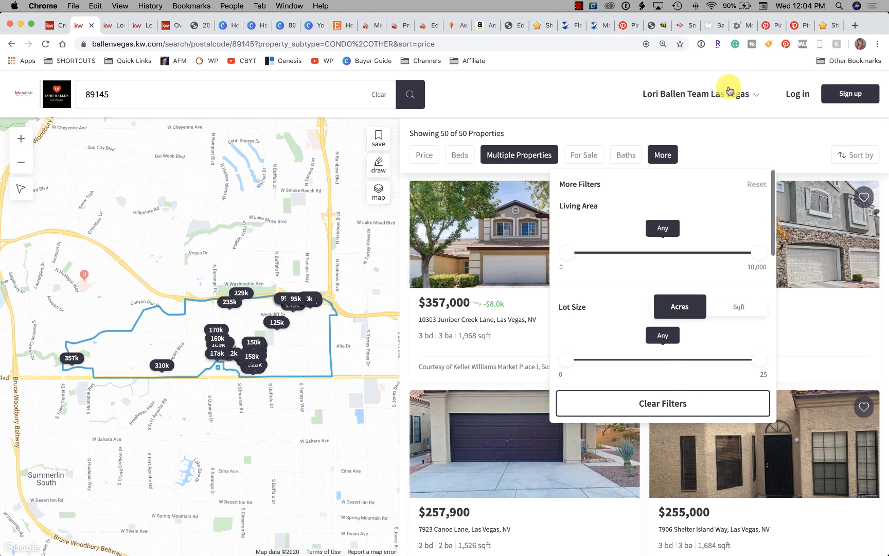
pyautogui.click(730, 145)
# Sort the 89145 listings by Price/sqft and look through the reordered results
pyautogui.click(858, 157)
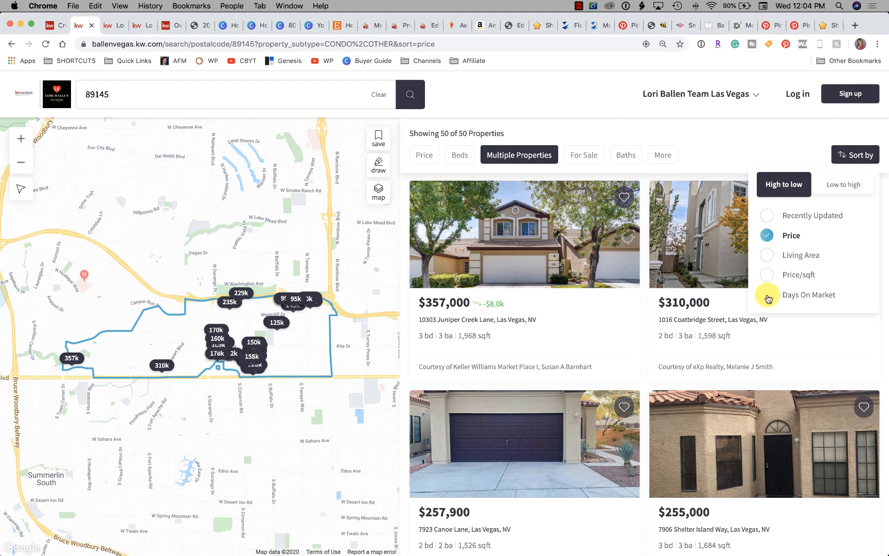
pyautogui.click(767, 276)
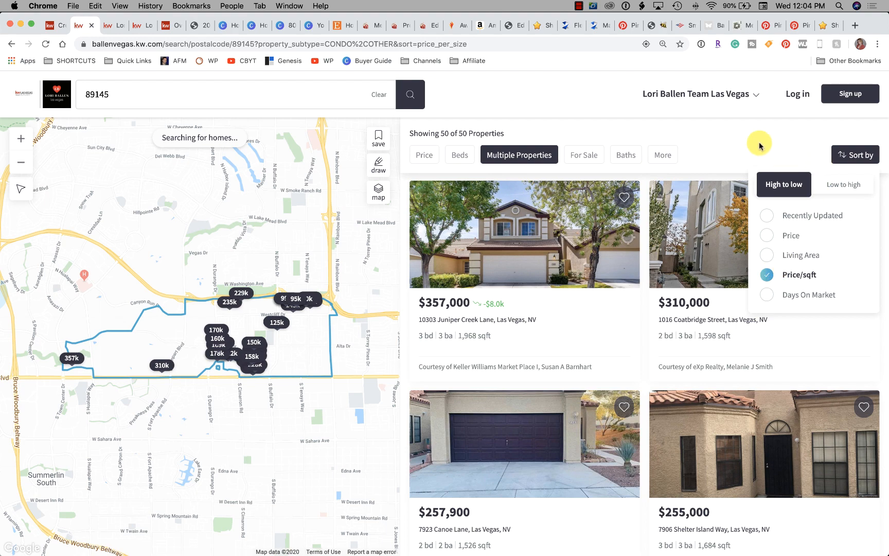
pyautogui.scroll(-10, 709, 211)
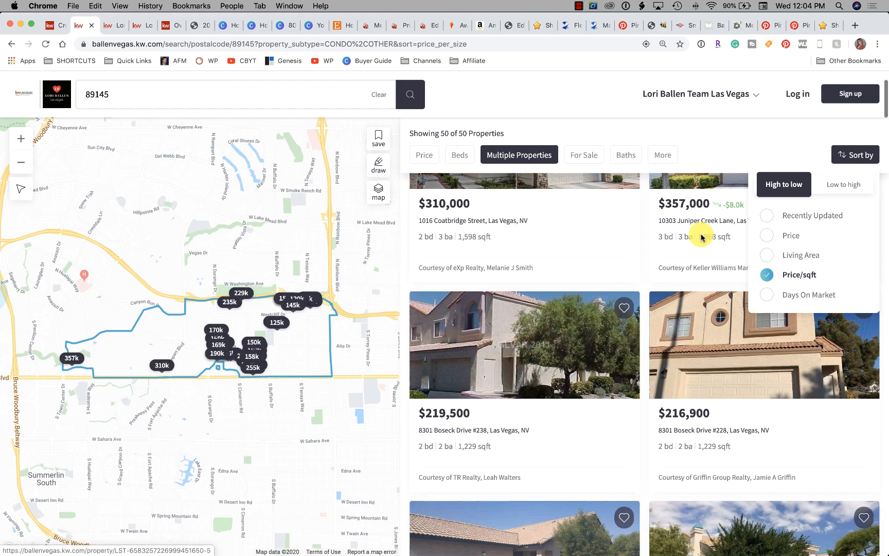
pyautogui.scroll(-12, 704, 240)
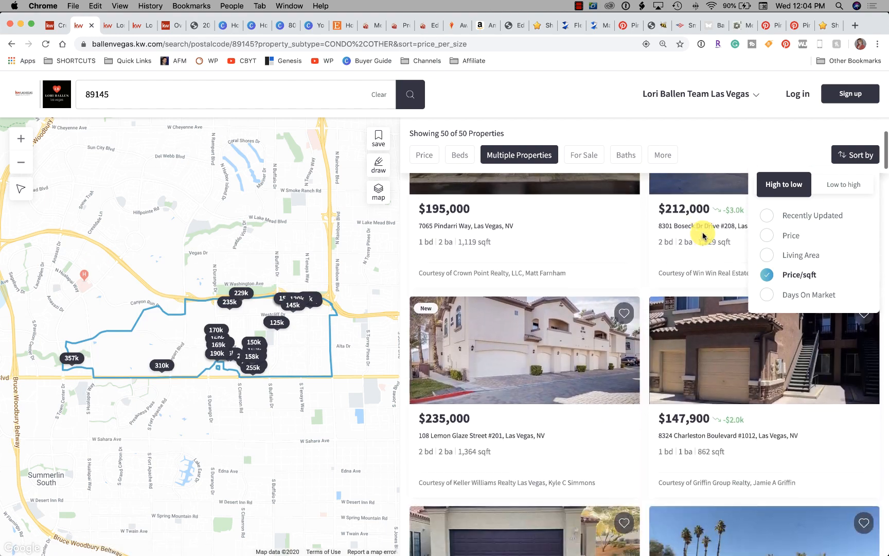
pyautogui.scroll(-3, 668, 313)
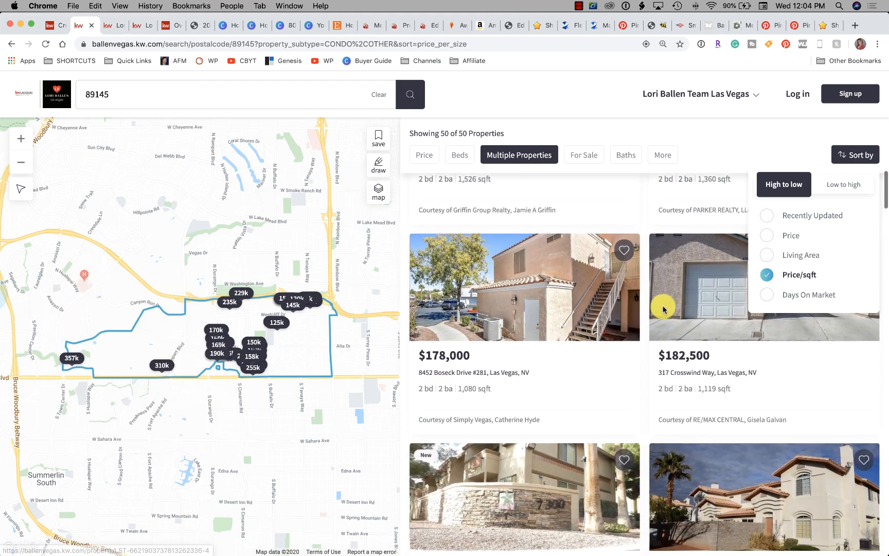
# Set the sort order of the 89145 listings back to Price and close the sort options
pyautogui.click(722, 147)
pyautogui.click(849, 152)
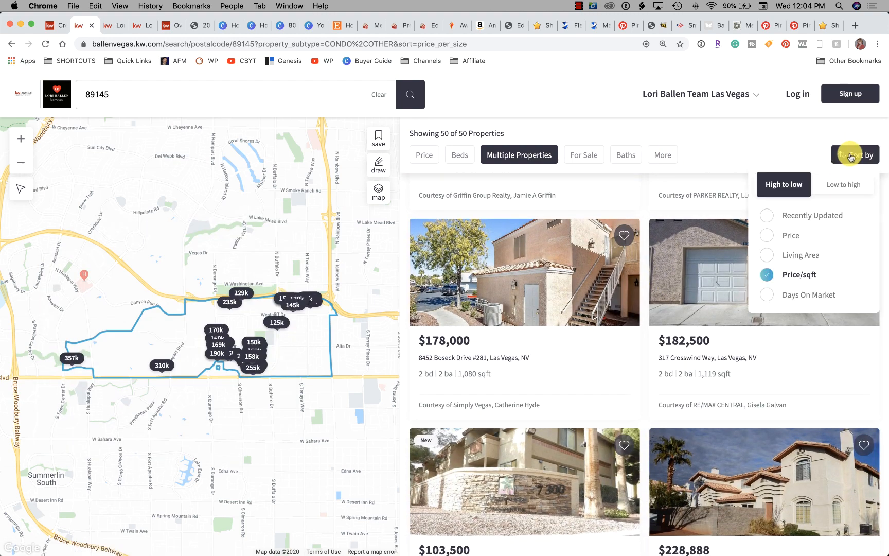
pyautogui.click(767, 235)
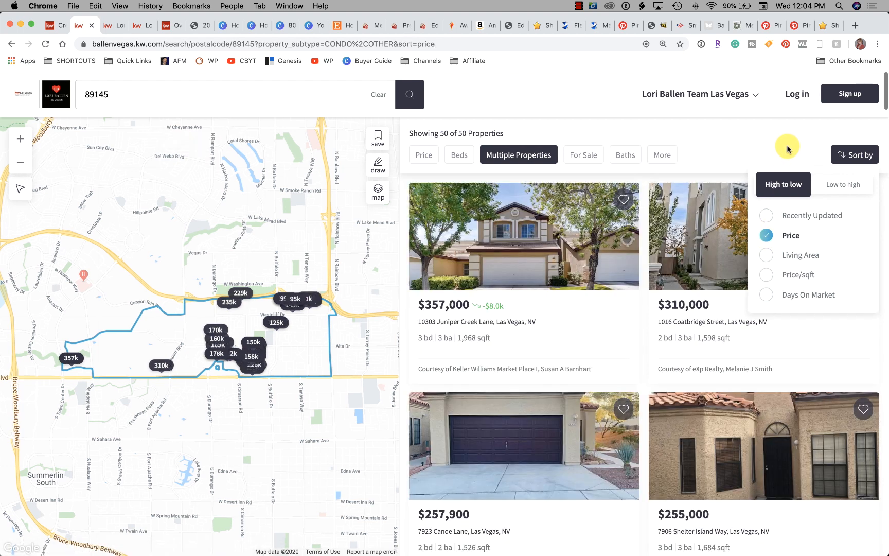
pyautogui.click(788, 147)
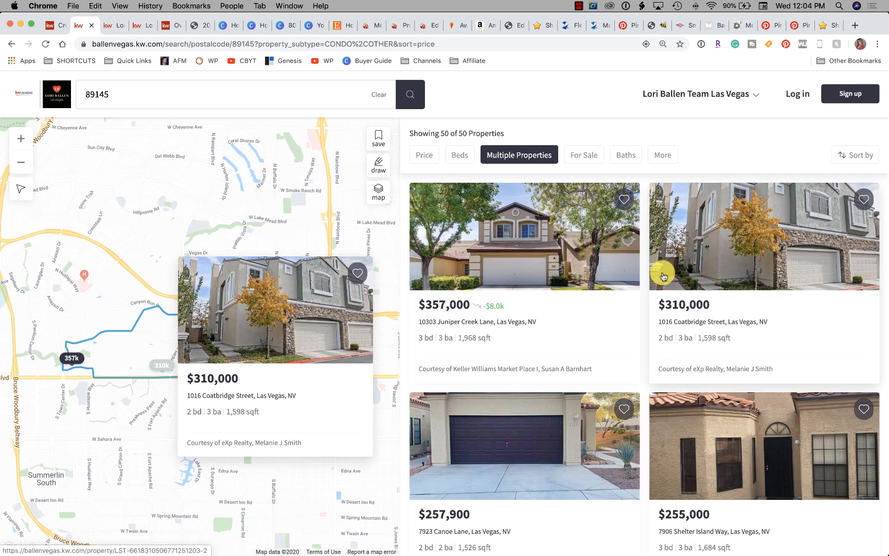
# Look through the price-sorted 89145 results for the home featured in Listing #3
pyautogui.scroll(-10, 663, 276)
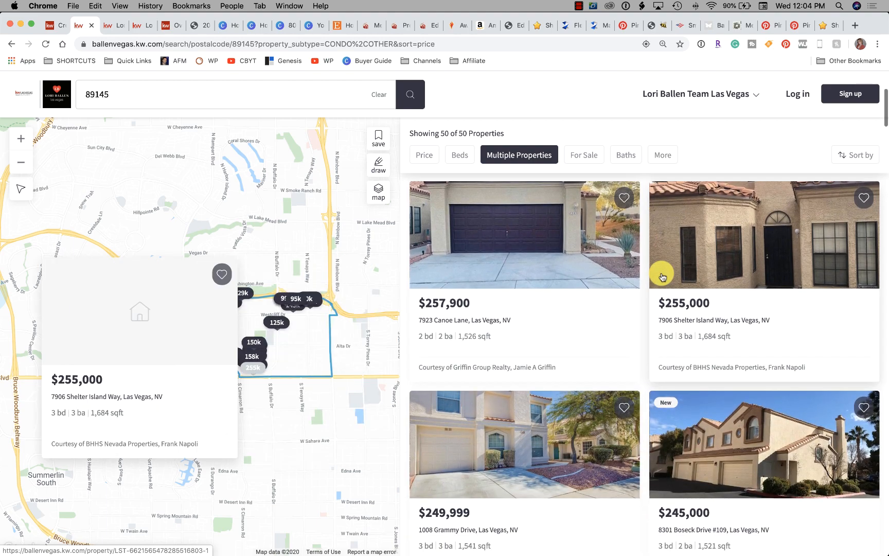
pyautogui.scroll(-11, 651, 278)
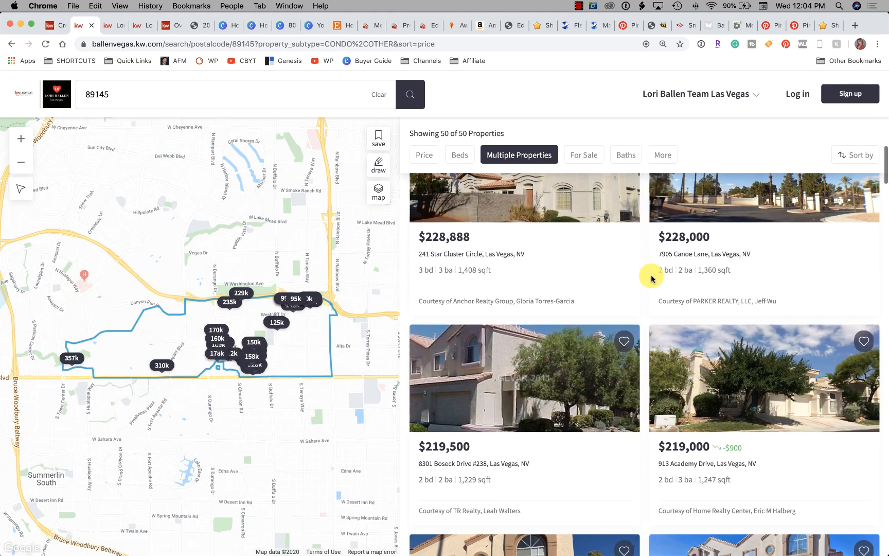
pyautogui.scroll(-15, 650, 279)
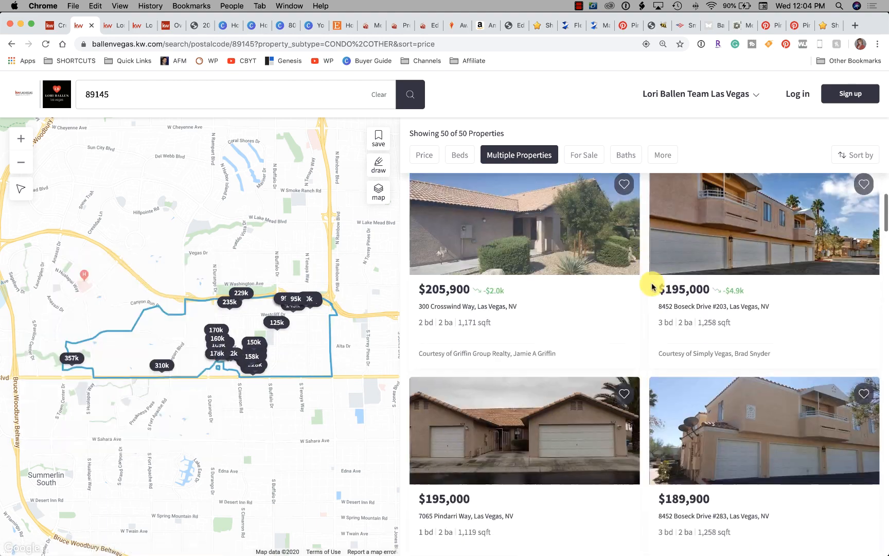
pyautogui.scroll(20, 660, 305)
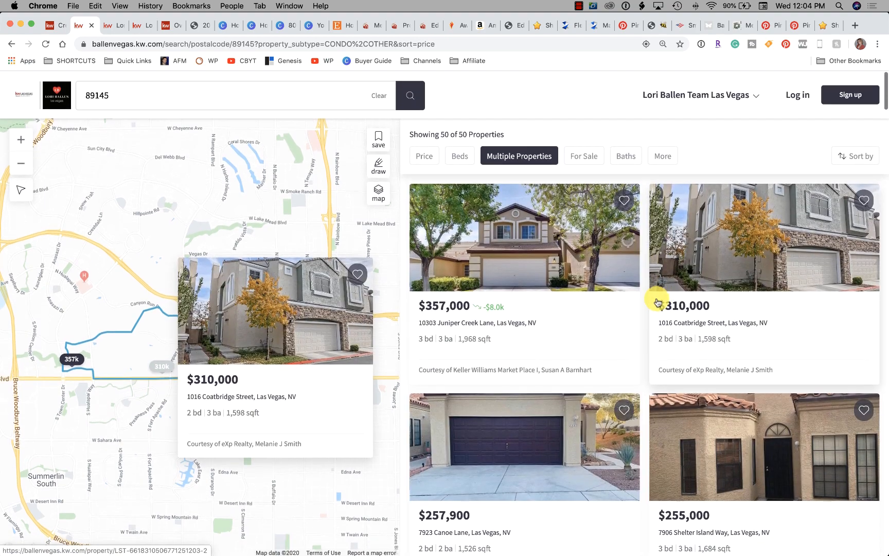
pyautogui.scroll(-2, 560, 263)
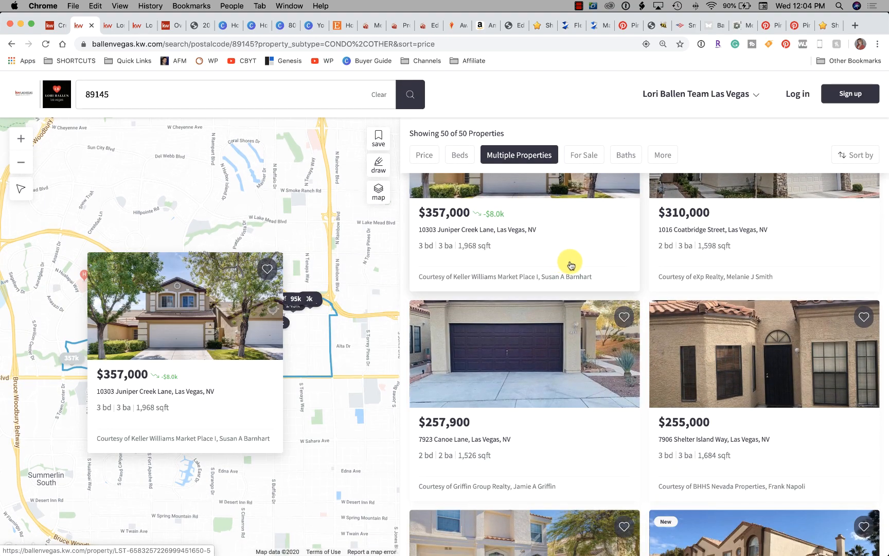
pyautogui.scroll(2, 571, 265)
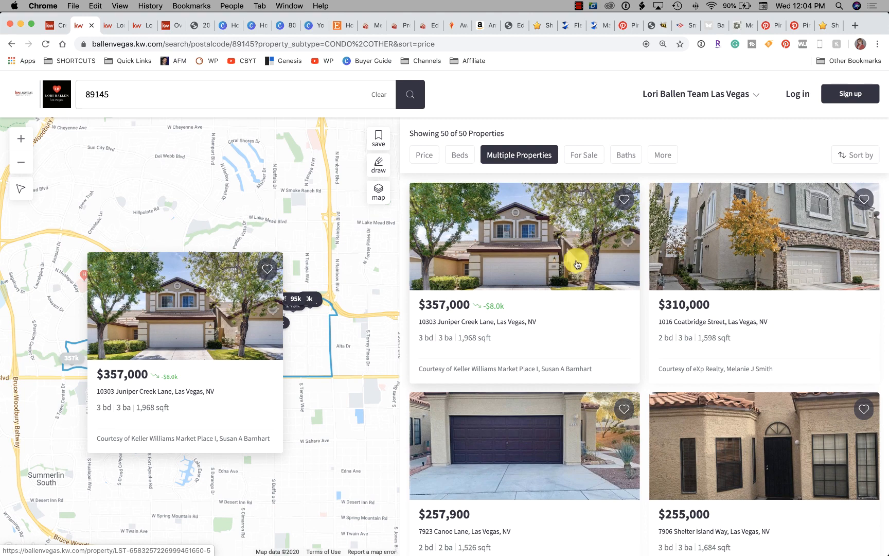
pyautogui.scroll(-5, 436, 292)
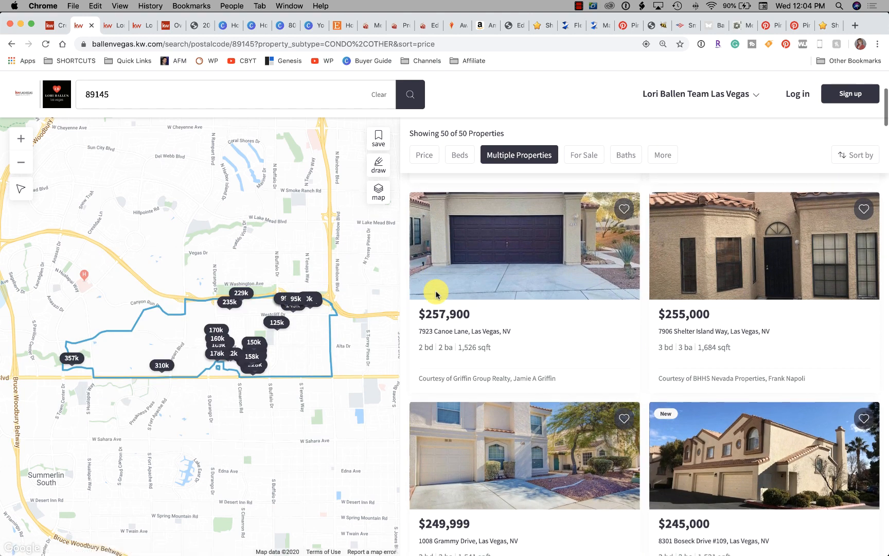
pyautogui.scroll(-1, 435, 292)
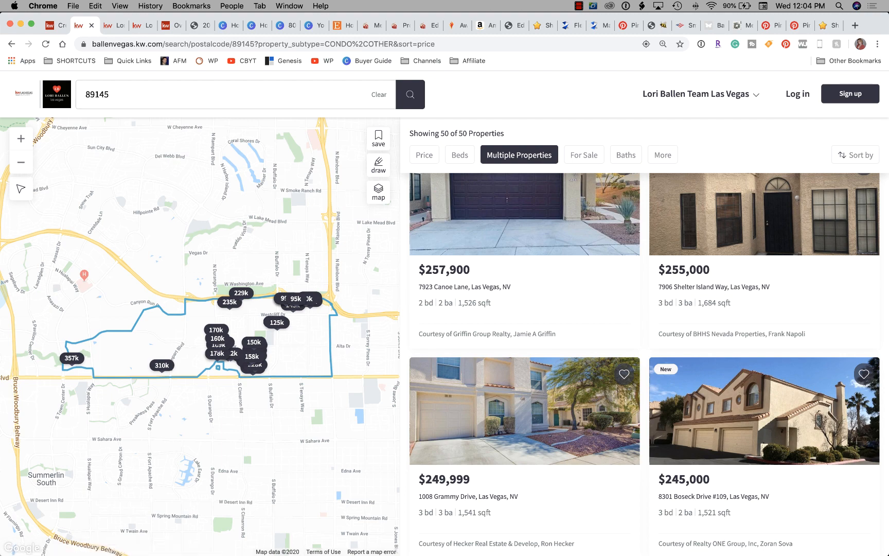
pyautogui.scroll(3, 318, 189)
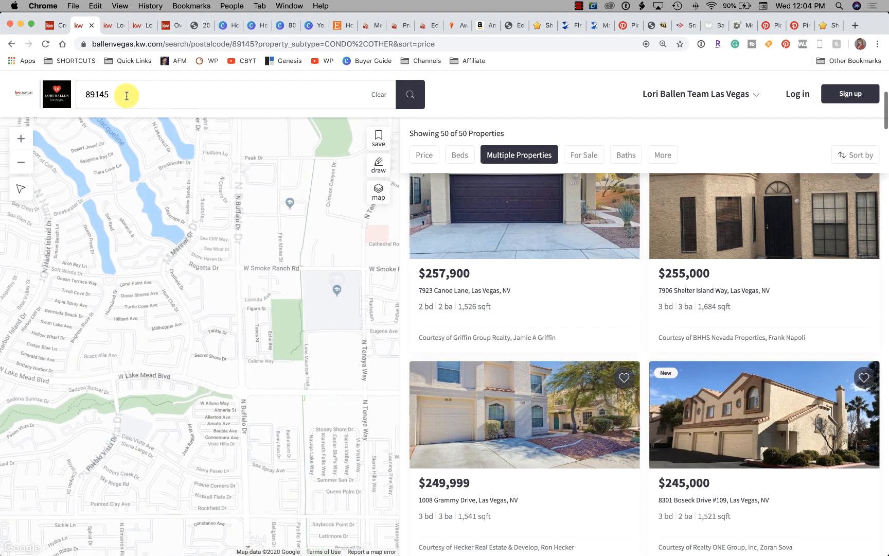
# Replace the 89145 zip code search with Listing #3's street address and run the search to reach its property page
pyautogui.doubleClick(115, 92)
pyautogui.write('81')
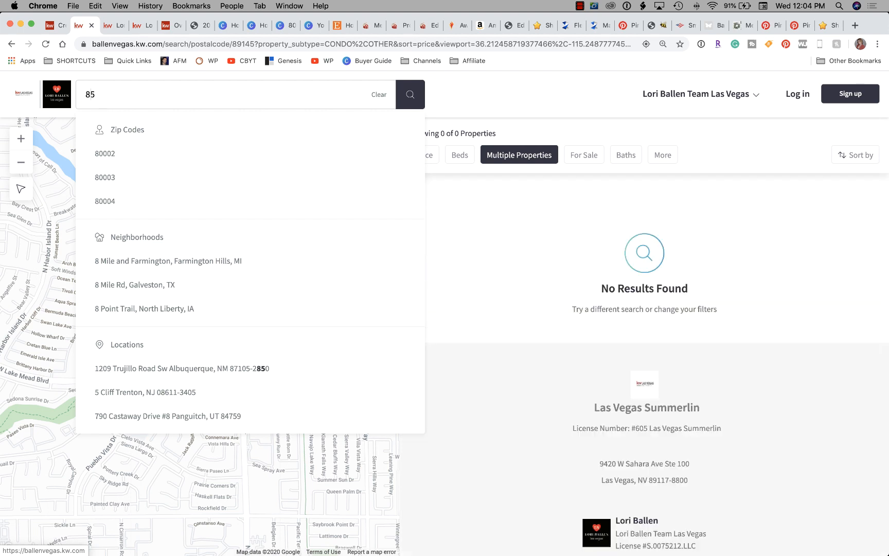
pyautogui.press('BackSpace')
pyautogui.press('BackSpace')
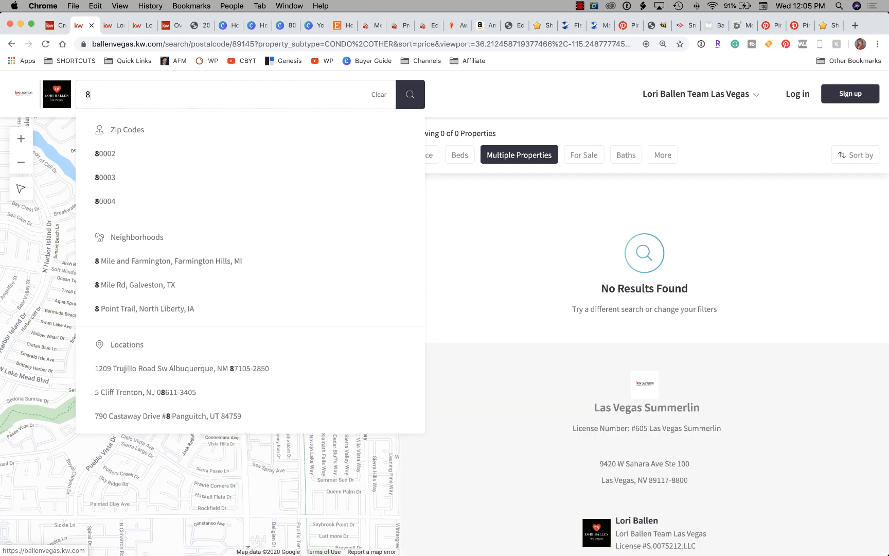
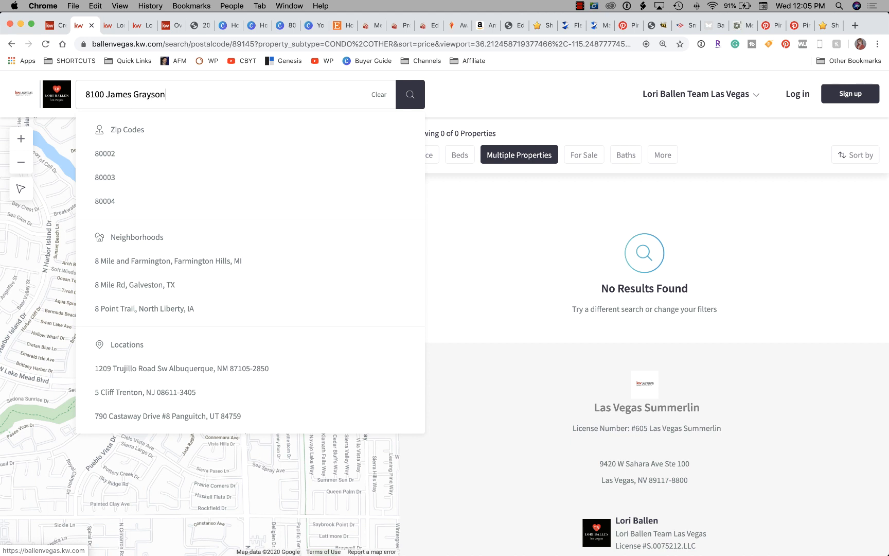
pyautogui.press('Return')
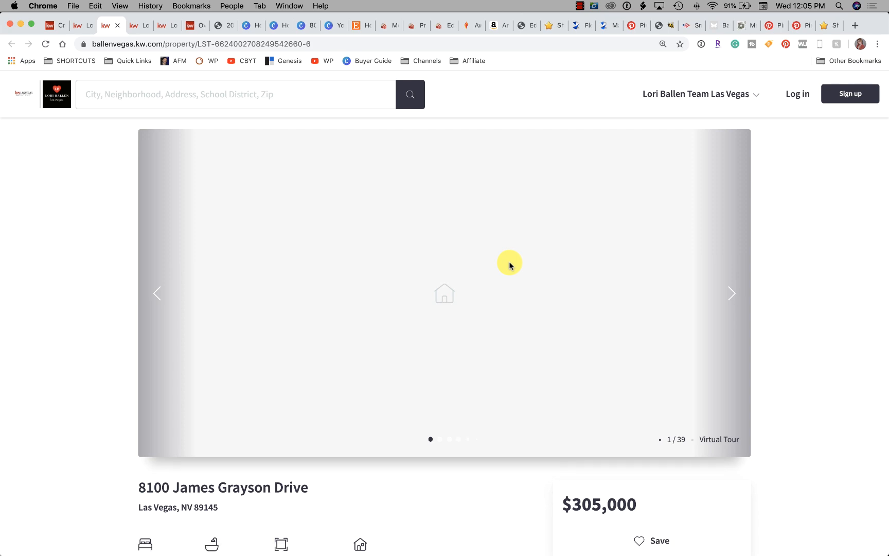
# Look over the home facts, schools and mortgage details on Listing #3's property page and copy the page's URL
pyautogui.scroll(-15, 628, 294)
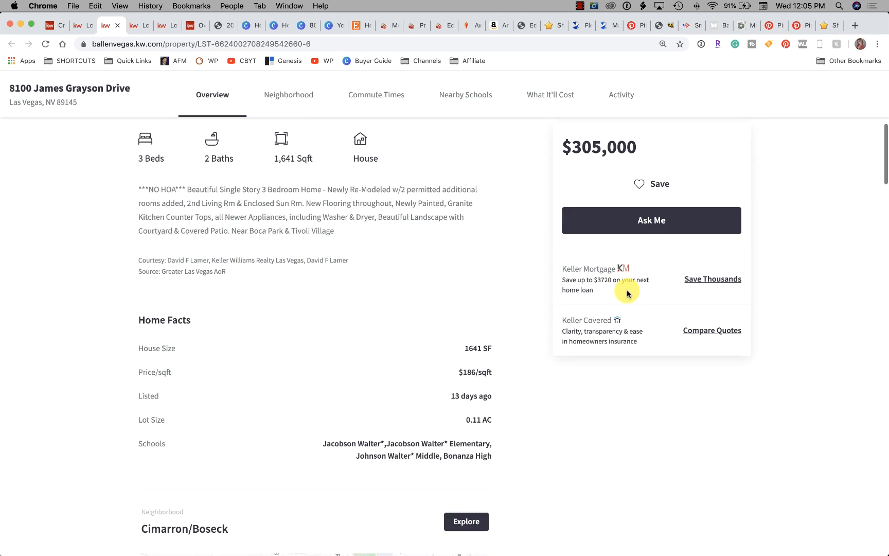
pyautogui.scroll(-10, 626, 294)
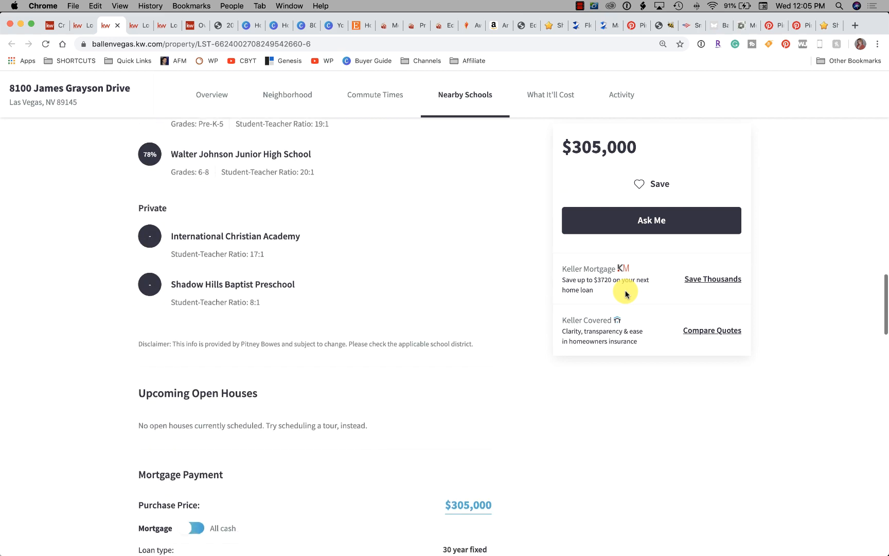
pyautogui.scroll(20, 620, 296)
pyautogui.scroll(10, 620, 296)
pyautogui.click(320, 44)
pyautogui.press('super+c')
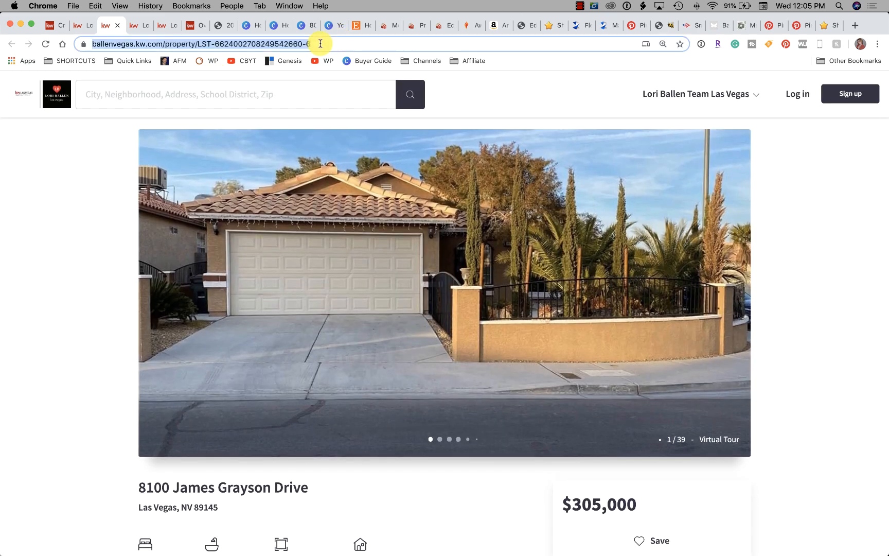
pyautogui.click(83, 29)
pyautogui.click(55, 26)
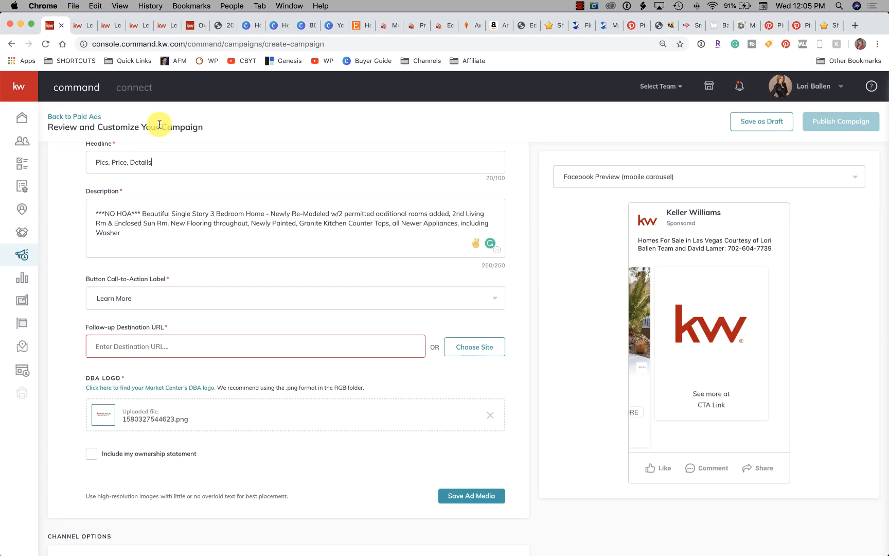
pyautogui.click(145, 342)
pyautogui.press('super+v')
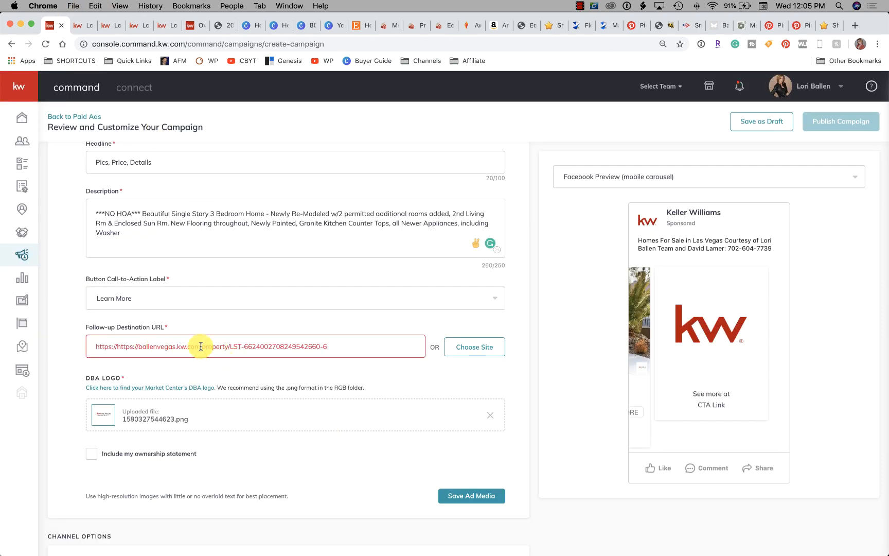
pyautogui.moveTo(364, 349); pyautogui.dragTo(86, 331)
pyautogui.press('super+v')
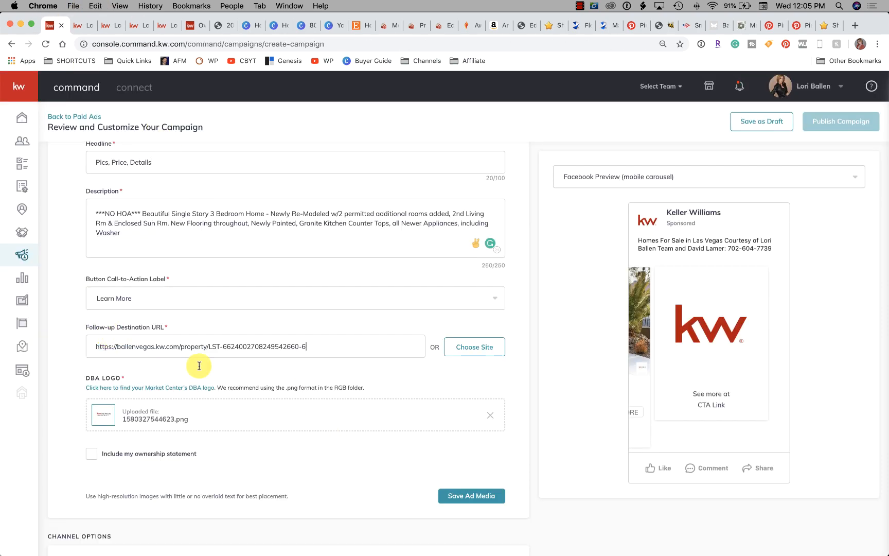
pyautogui.scroll(-2, 350, 422)
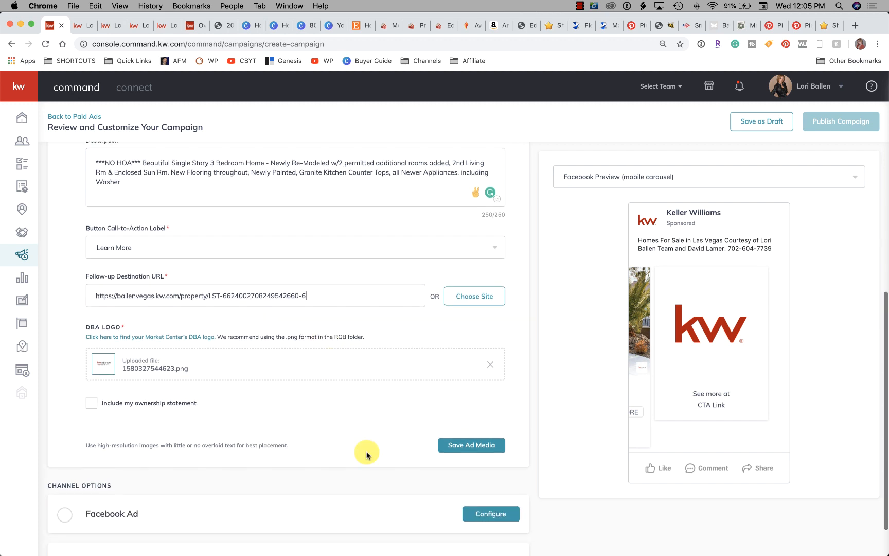
pyautogui.click(471, 445)
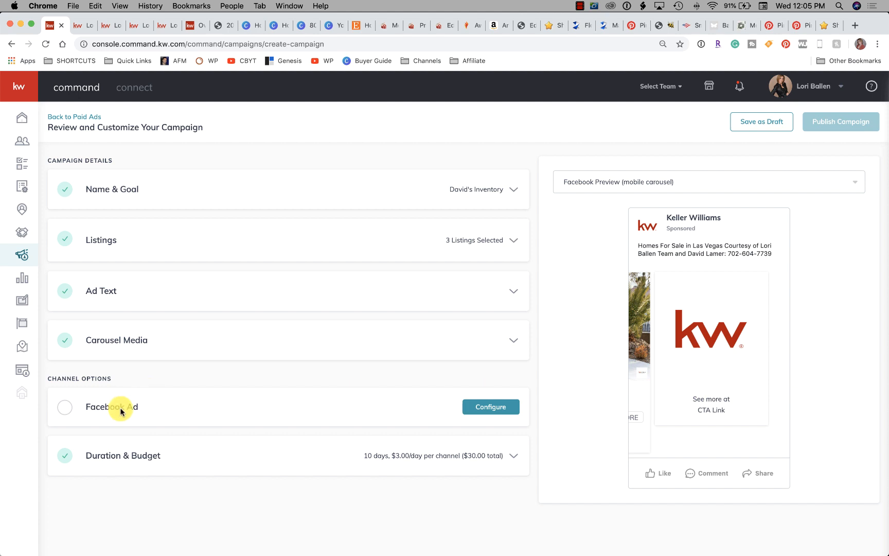
# Open the Facebook Ad configuration and choose the team's Las Vegas page as the page displaying the ad
pyautogui.click(66, 410)
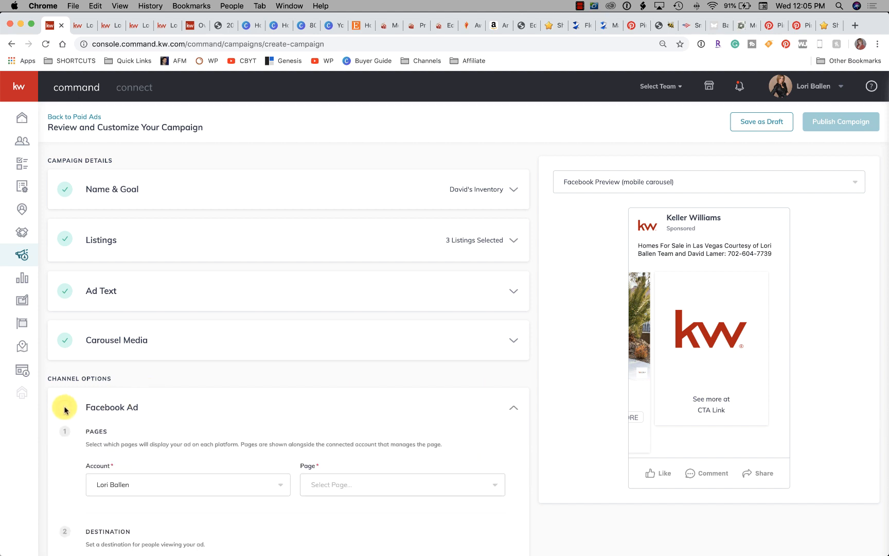
pyautogui.scroll(-4, 64, 407)
pyautogui.click(197, 321)
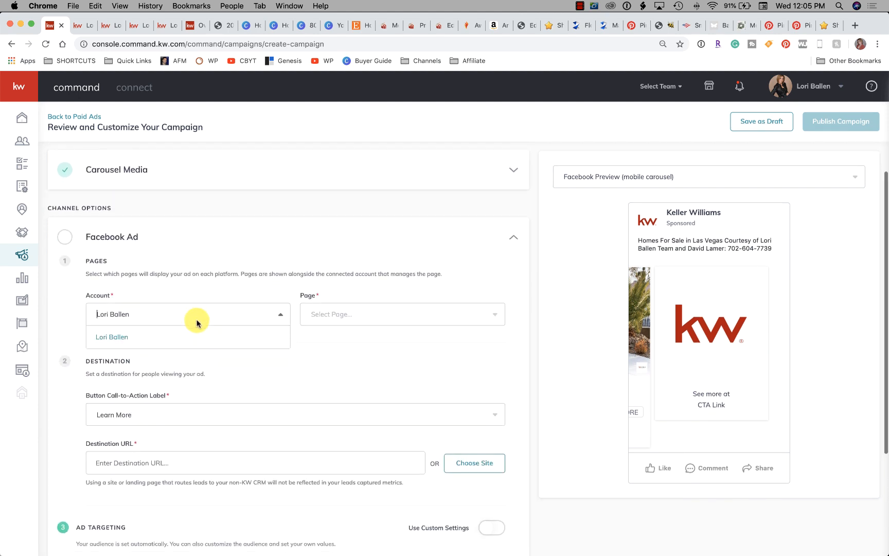
pyautogui.click(348, 314)
pyautogui.scroll(-1, 362, 401)
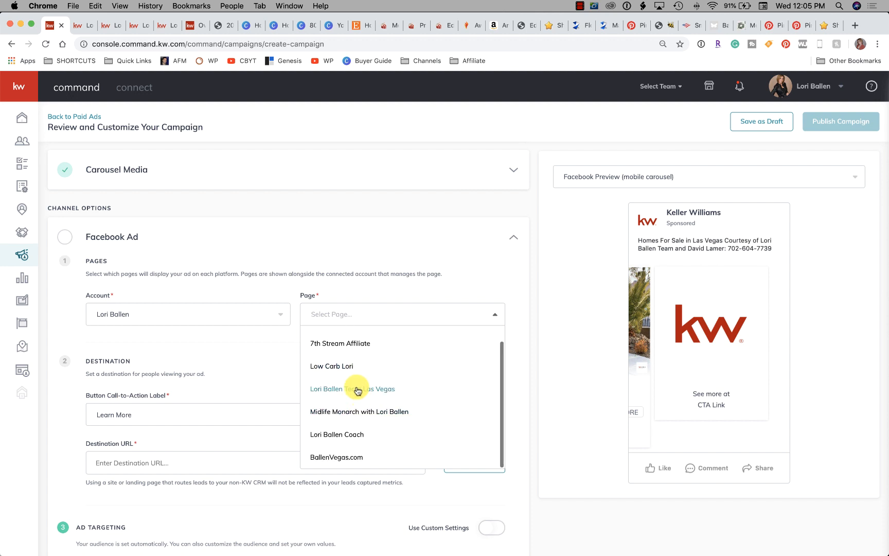
pyautogui.click(353, 389)
pyautogui.scroll(-4, 315, 365)
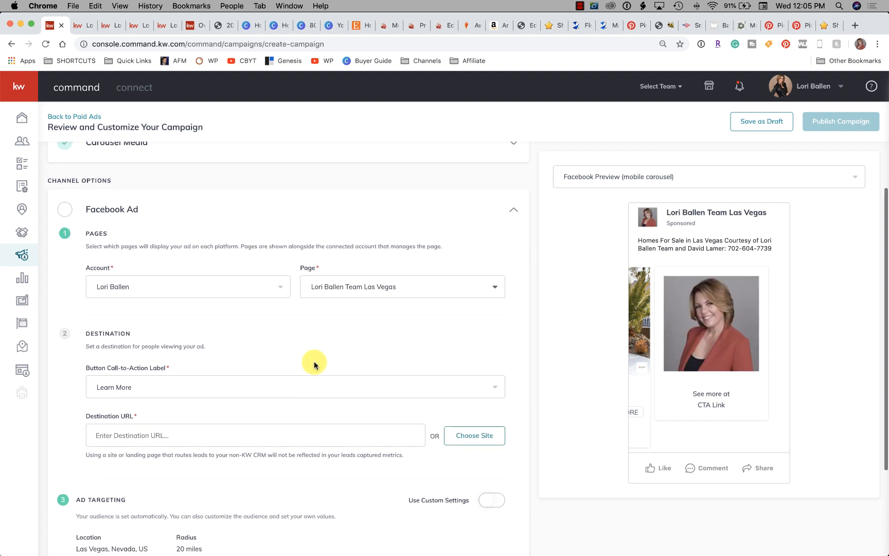
# Check the options for the Button Call-to-Action Label and keep Learn More
pyautogui.scroll(-2, 219, 339)
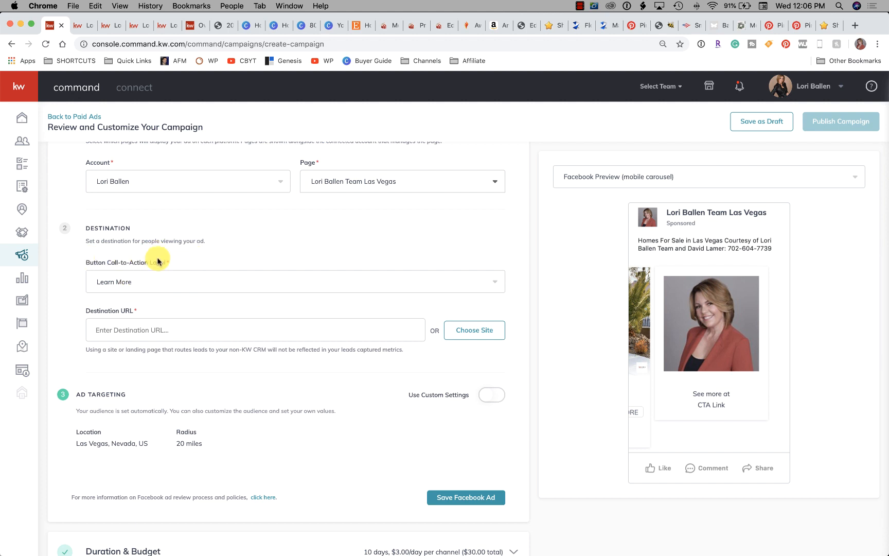
pyautogui.click(164, 285)
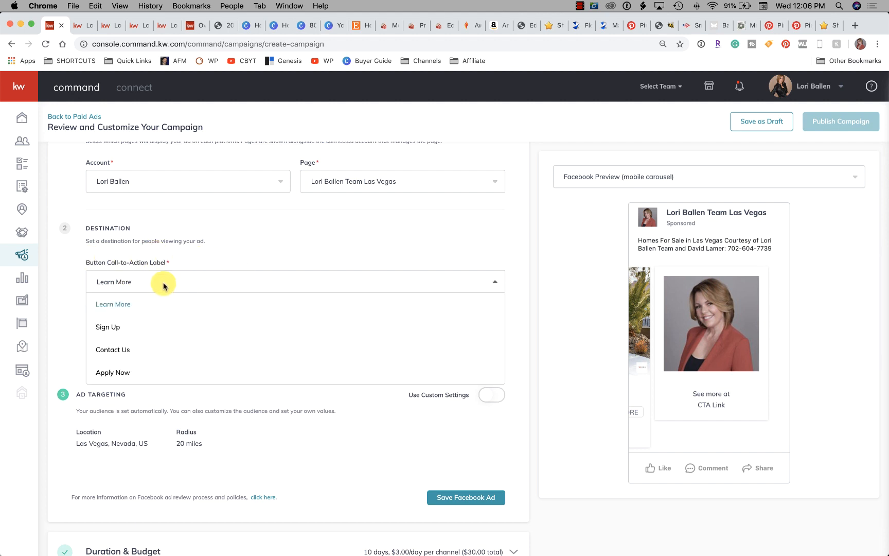
pyautogui.click(156, 287)
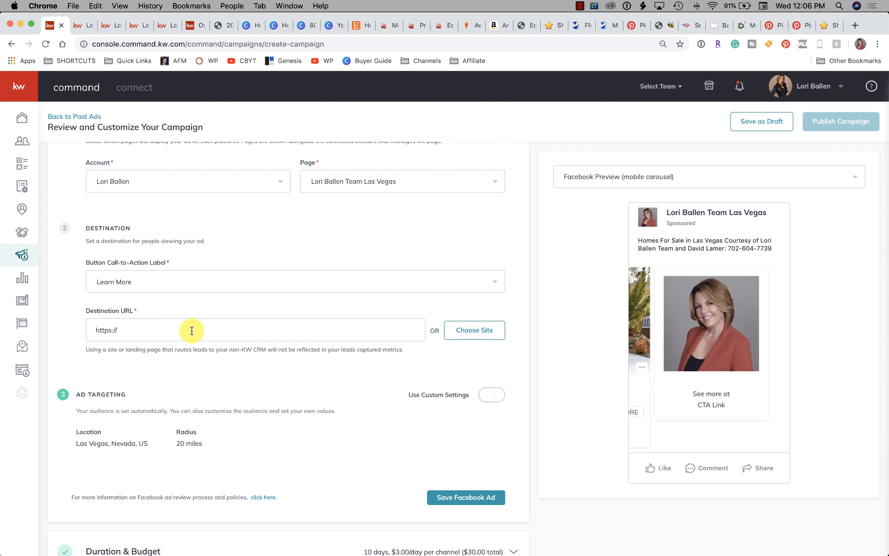
pyautogui.scroll(-1, 175, 324)
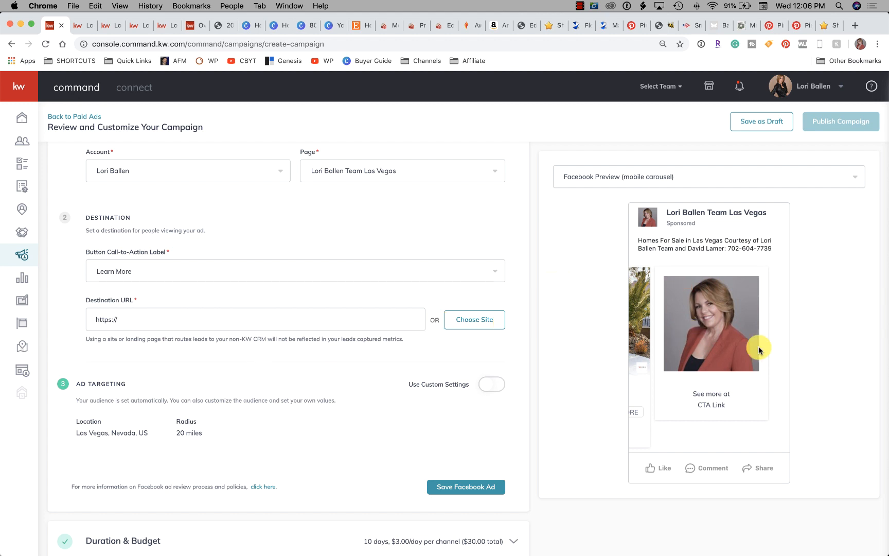
pyautogui.moveTo(119, 319); pyautogui.dragTo(79, 318)
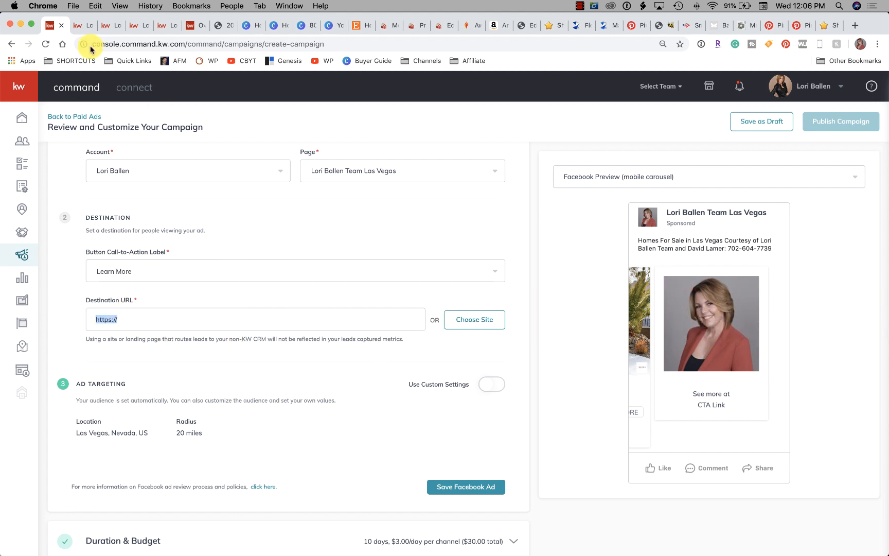
pyautogui.click(106, 28)
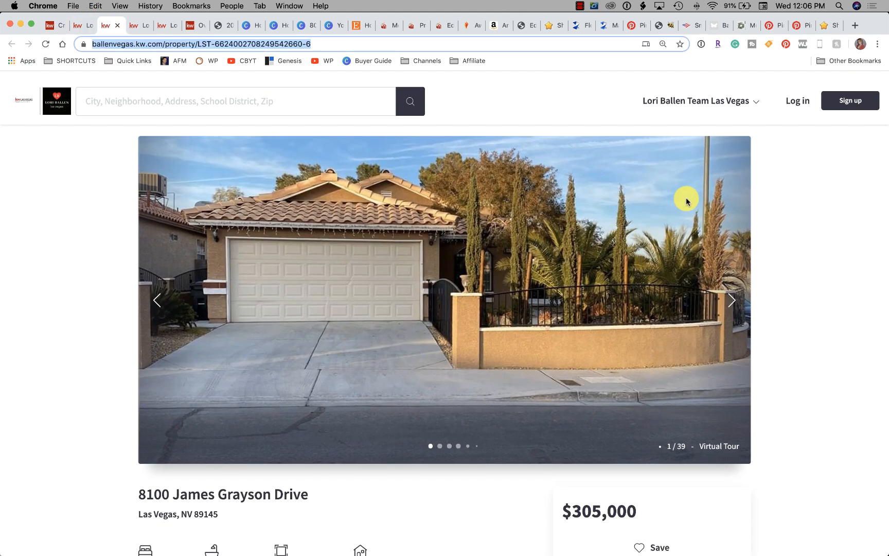
pyautogui.click(703, 97)
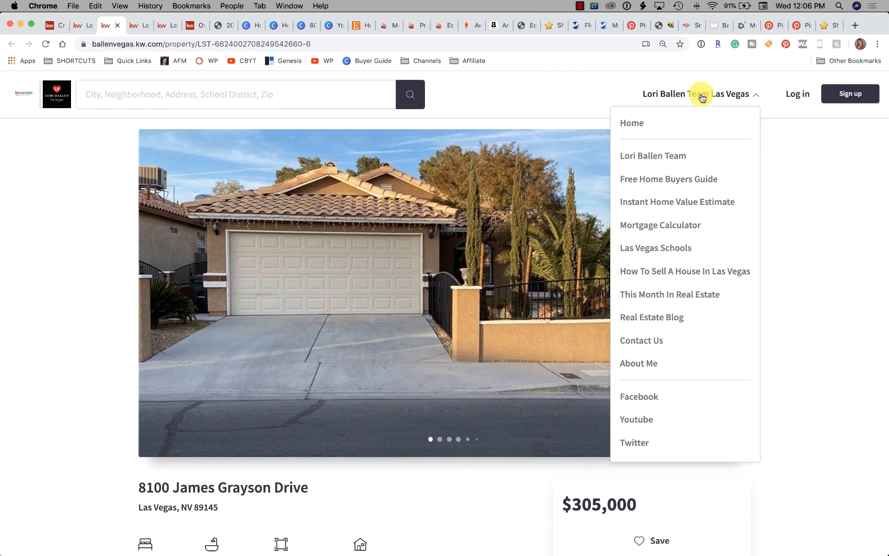
pyautogui.click(659, 157)
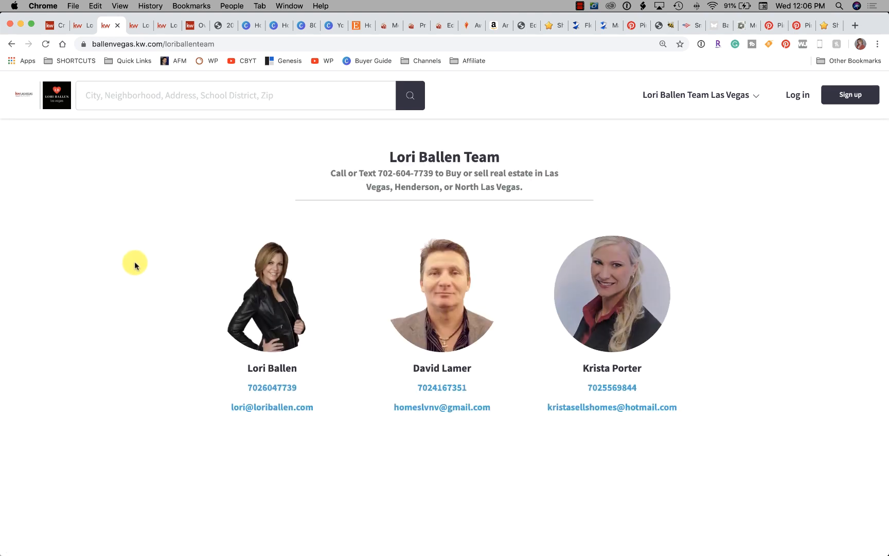
# Open the site's About Me page and look over its biography, video and contact form
pyautogui.click(721, 98)
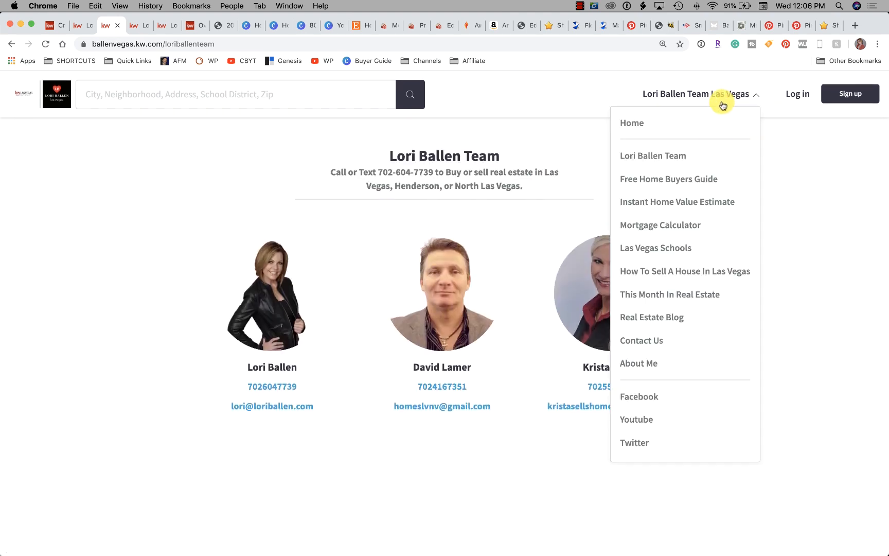
pyautogui.click(645, 363)
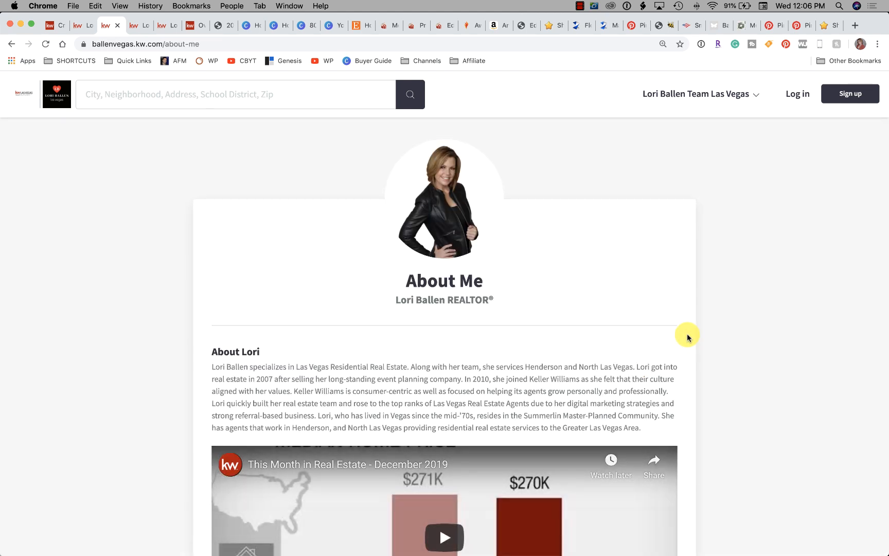
pyautogui.scroll(-6, 663, 331)
pyautogui.scroll(3, 663, 329)
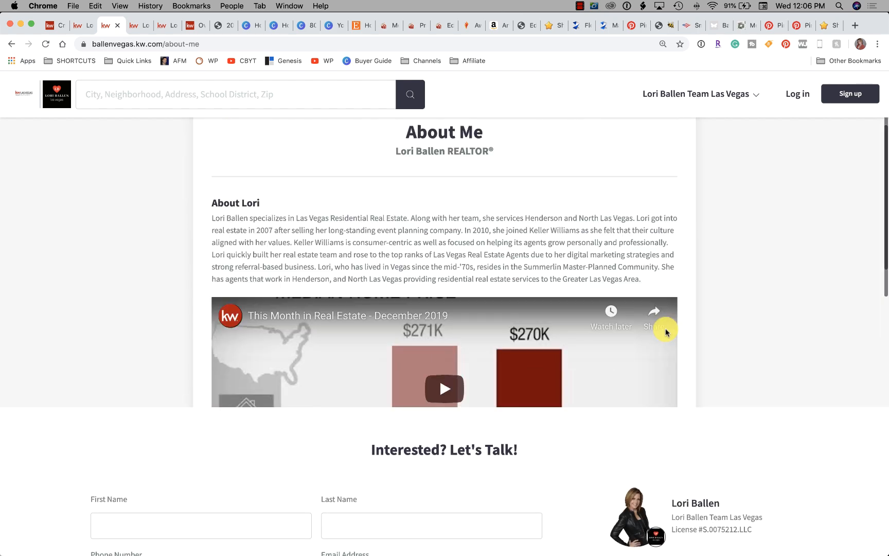
pyautogui.scroll(-2, 669, 319)
pyautogui.scroll(-2, 721, 308)
pyautogui.scroll(4, 118, 267)
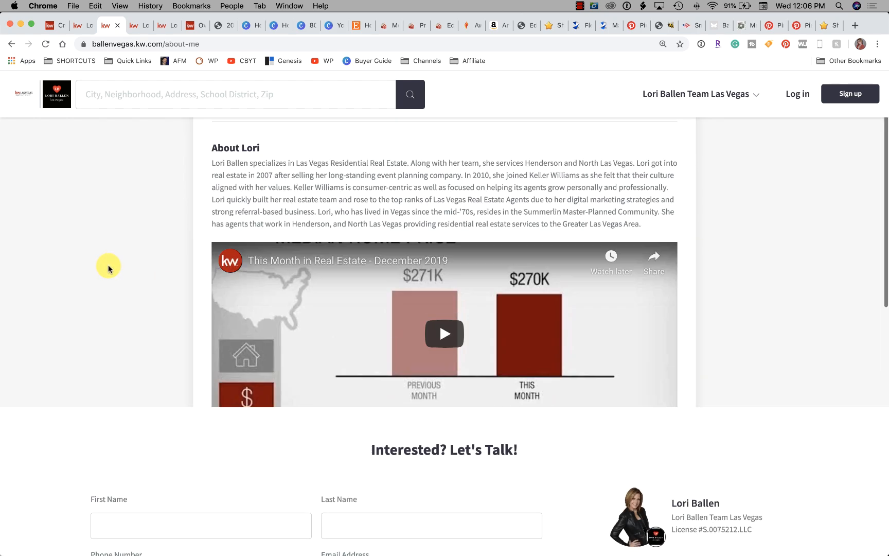
pyautogui.scroll(3, 127, 268)
# Open the site's Contact Us page, look over its contact form and copy the page's URL
pyautogui.click(731, 99)
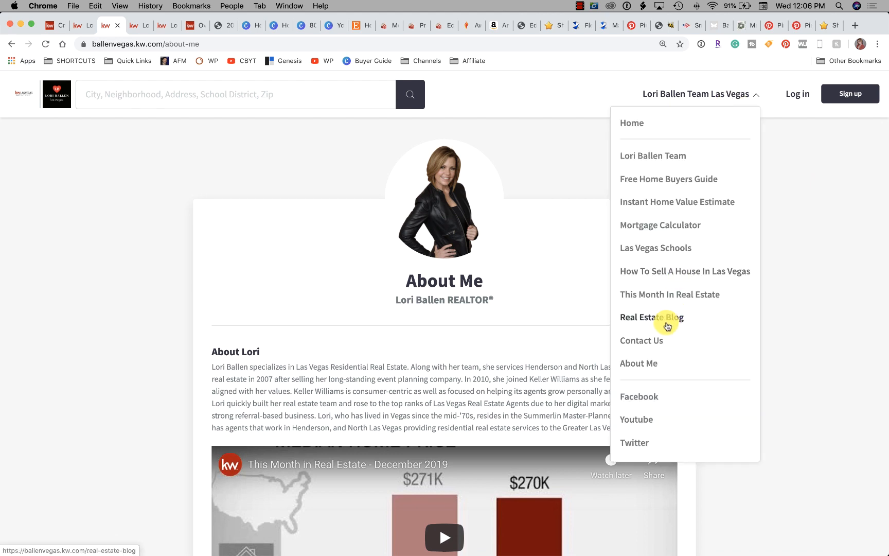
pyautogui.click(645, 344)
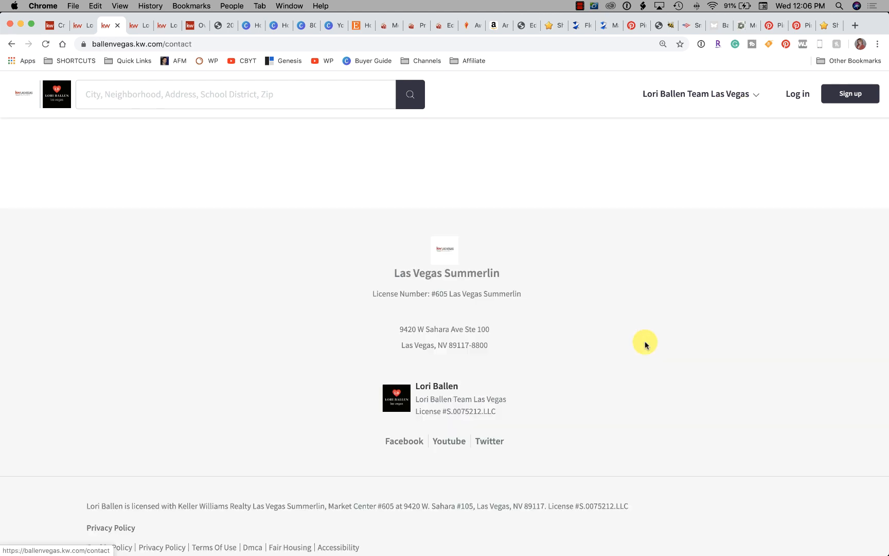
pyautogui.scroll(-4, 148, 234)
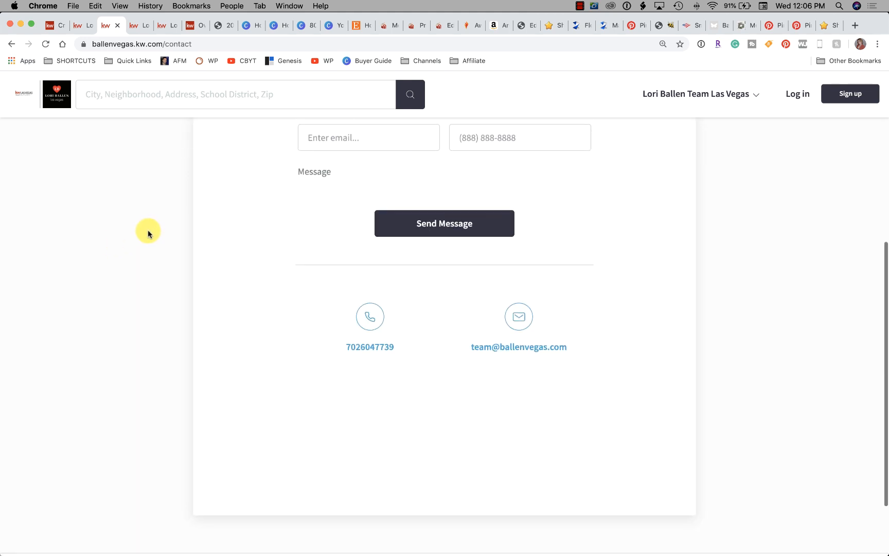
pyautogui.scroll(4, 148, 234)
pyautogui.click(286, 43)
pyautogui.press('super+c')
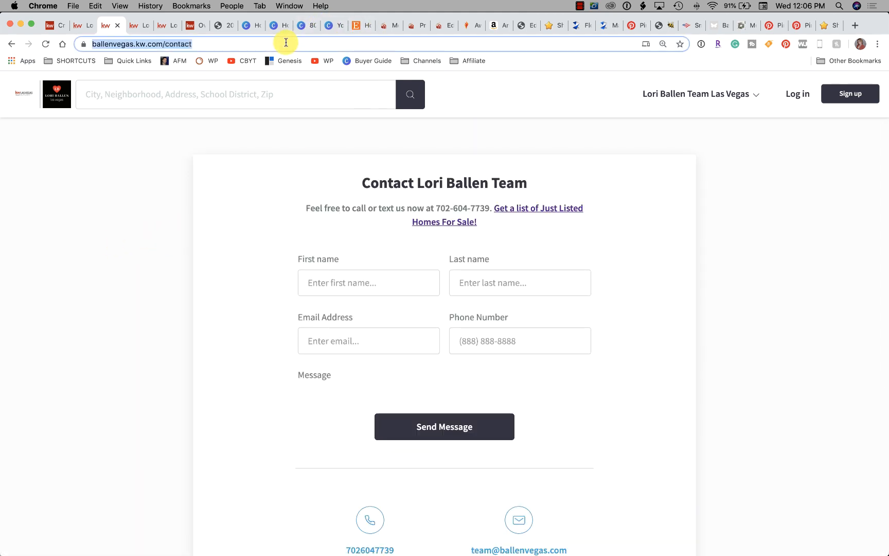
pyautogui.click(80, 28)
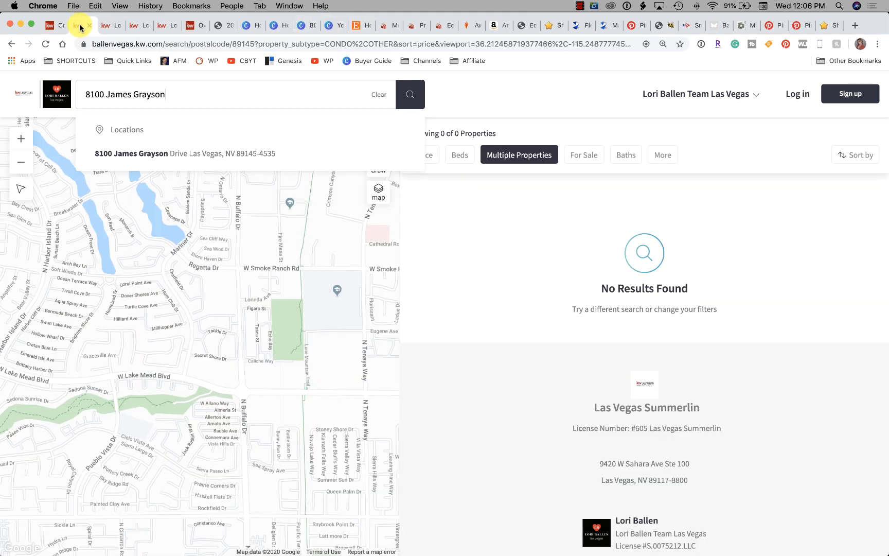
pyautogui.click(53, 30)
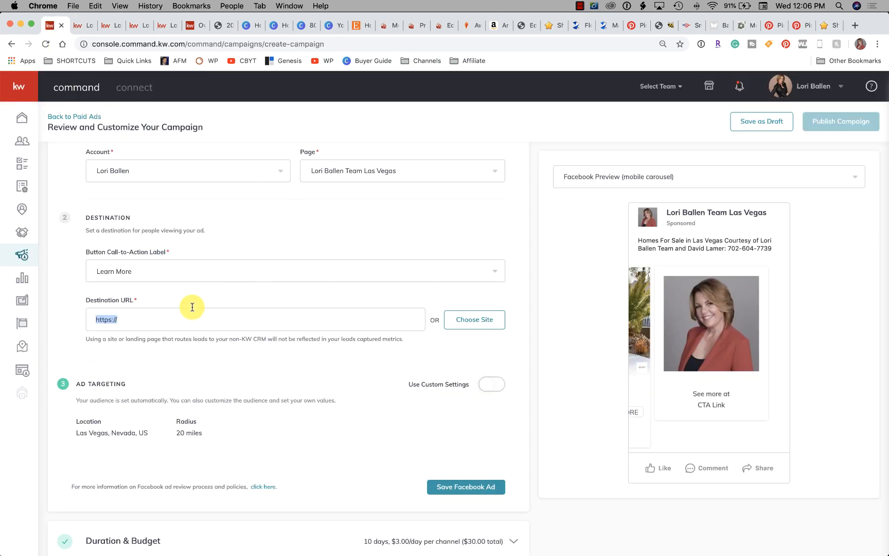
pyautogui.press('super+v')
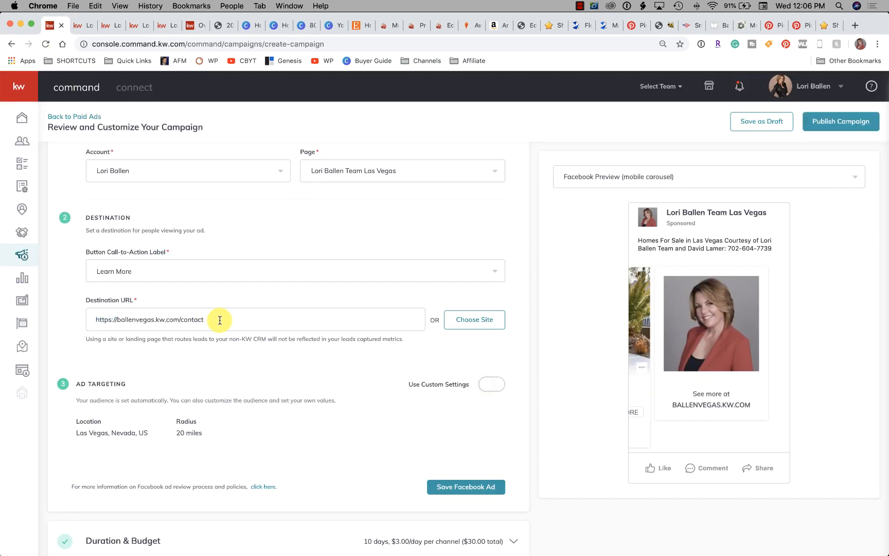
# Enable custom ad targeting settings, set the custom audience radius to 15 miles and try to save the Facebook ad
pyautogui.scroll(-1, 323, 322)
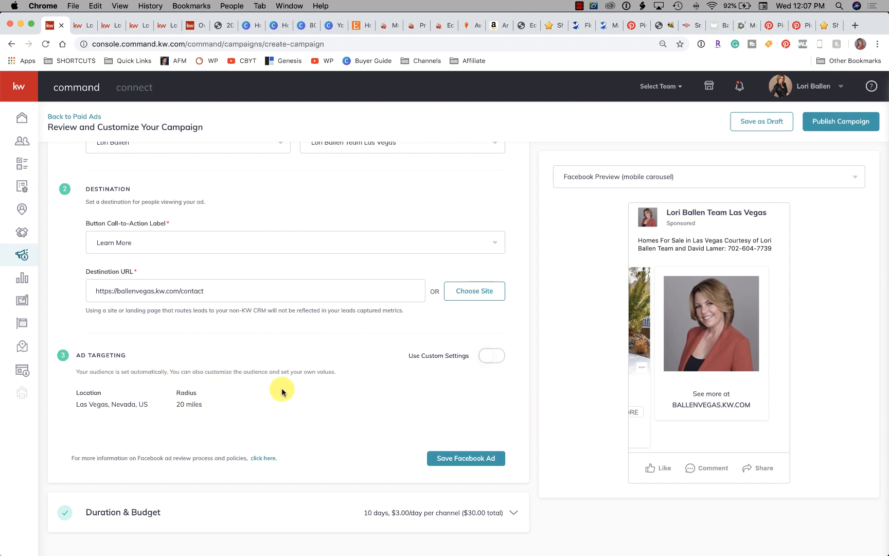
pyautogui.click(495, 356)
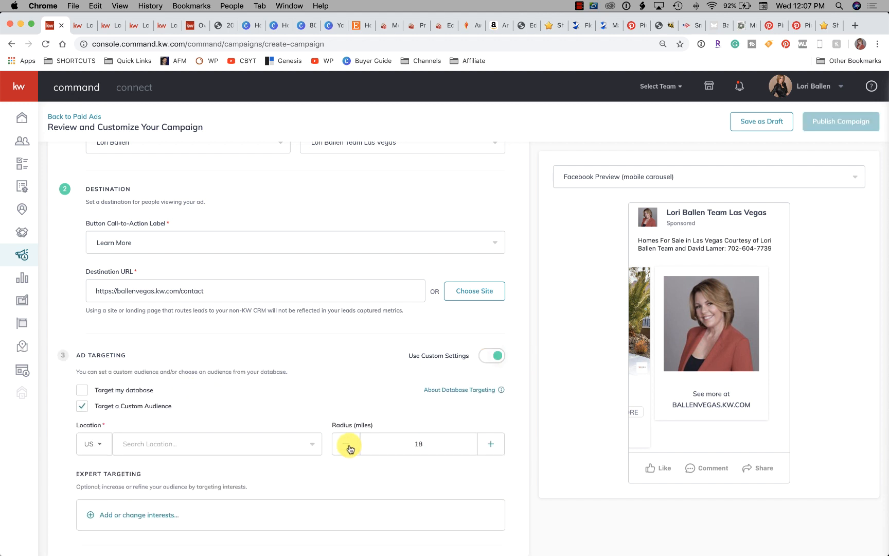
pyautogui.scroll(-5, 339, 446)
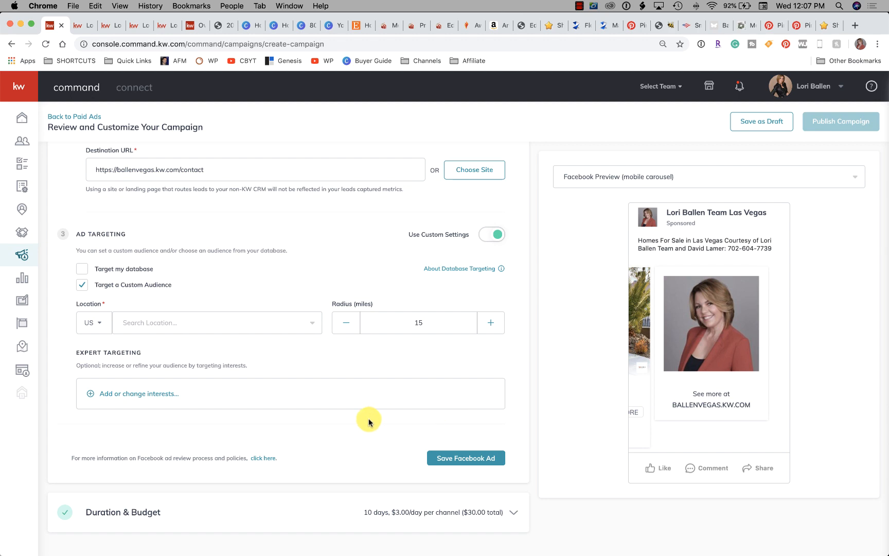
pyautogui.click(461, 460)
# Set the custom audience location to Las Vegas, Nevada and save the Facebook ad
pyautogui.scroll(6, 460, 458)
pyautogui.scroll(-6, 218, 413)
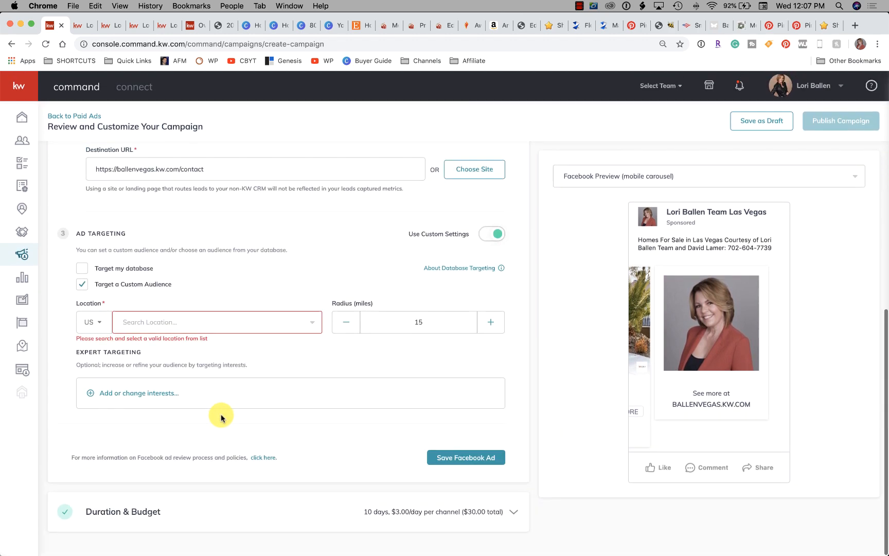
pyautogui.click(157, 324)
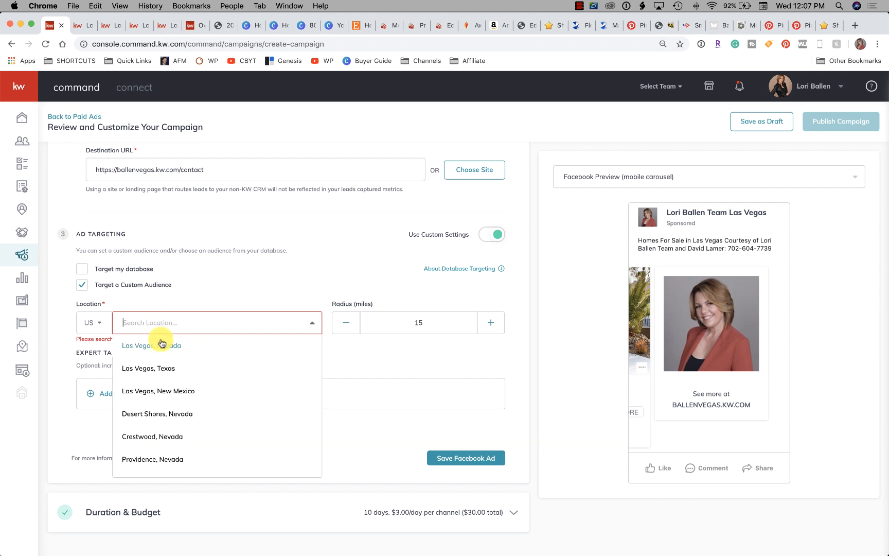
pyautogui.click(161, 343)
pyautogui.click(470, 461)
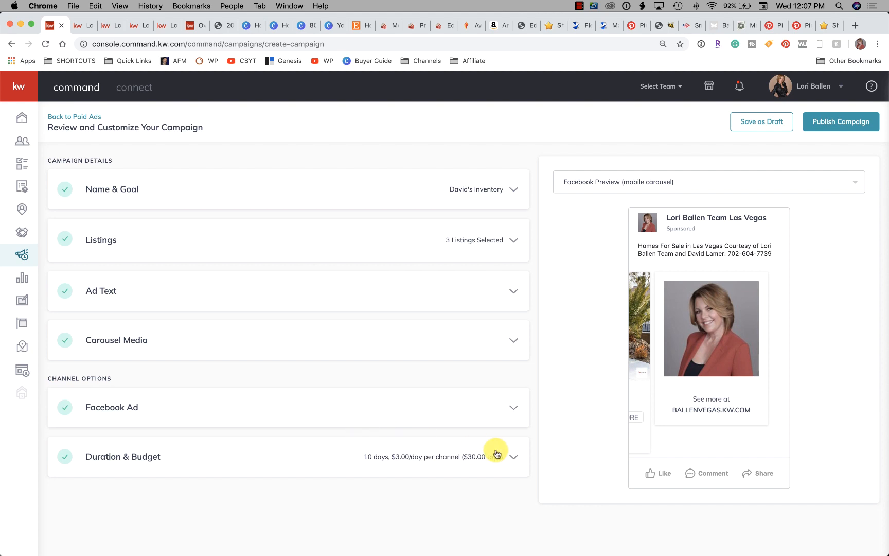
# Switch the ad preview to Facebook web carousel and save the duration of Jan 30 to Feb 9, 2020 with a total budget of $30
pyautogui.click(661, 185)
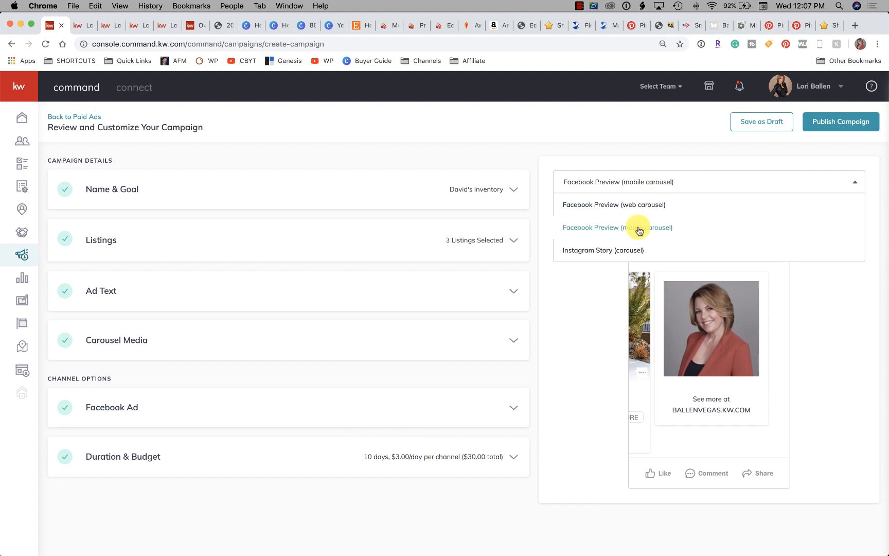
pyautogui.click(617, 205)
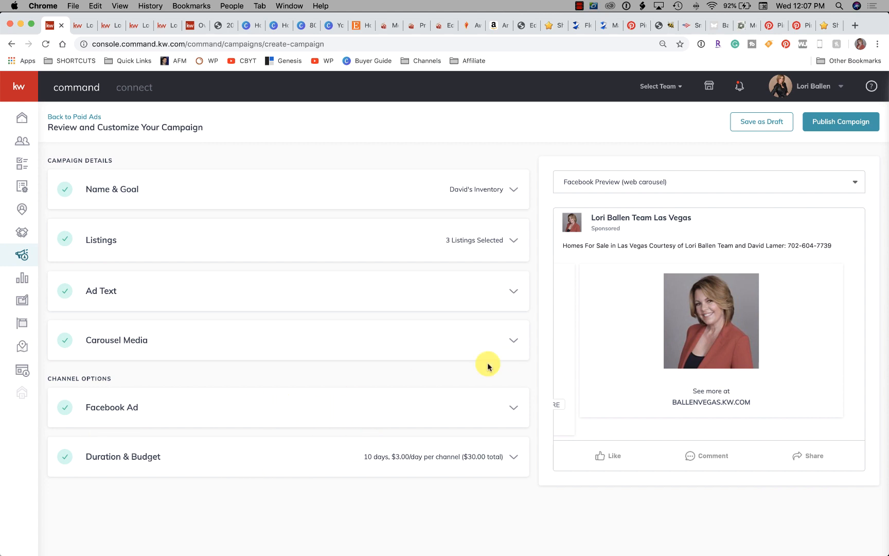
pyautogui.click(445, 454)
pyautogui.scroll(-3, 434, 460)
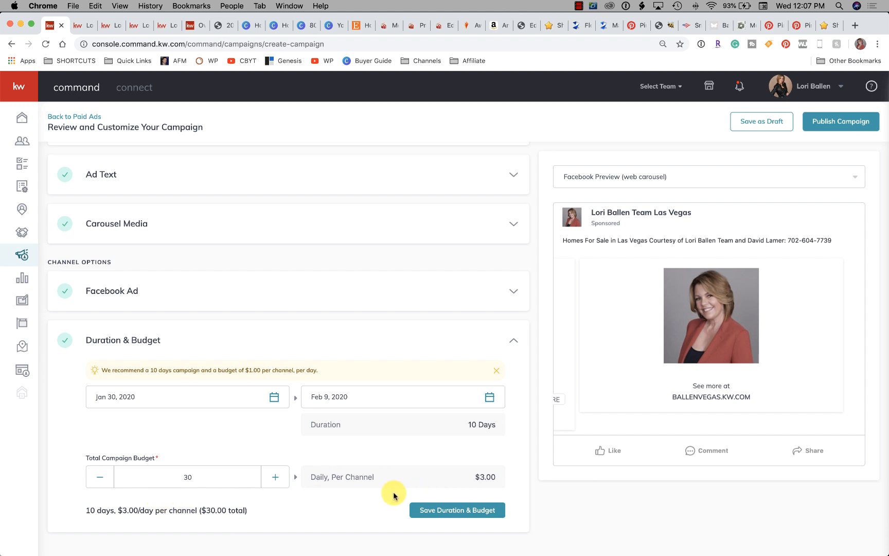
pyautogui.click(476, 512)
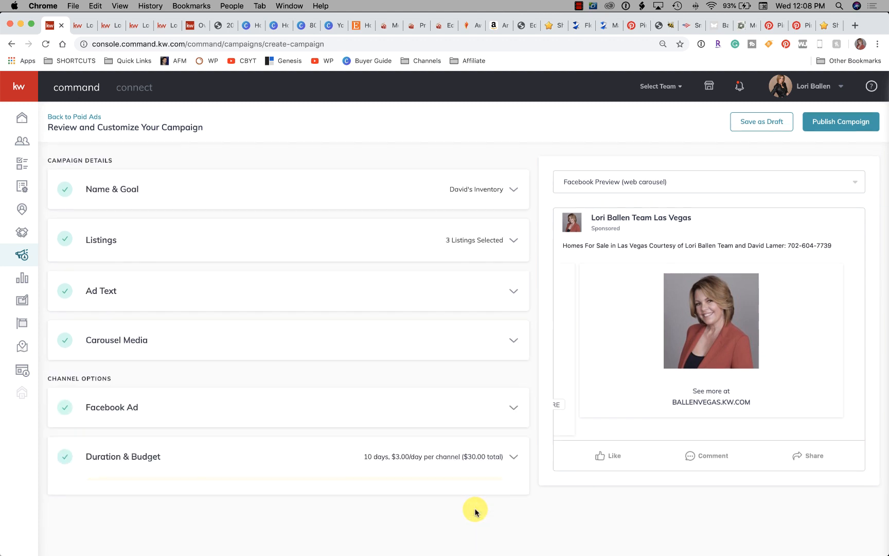
# Publish the campaign, paying with the saved Visa payment profile
pyautogui.click(841, 125)
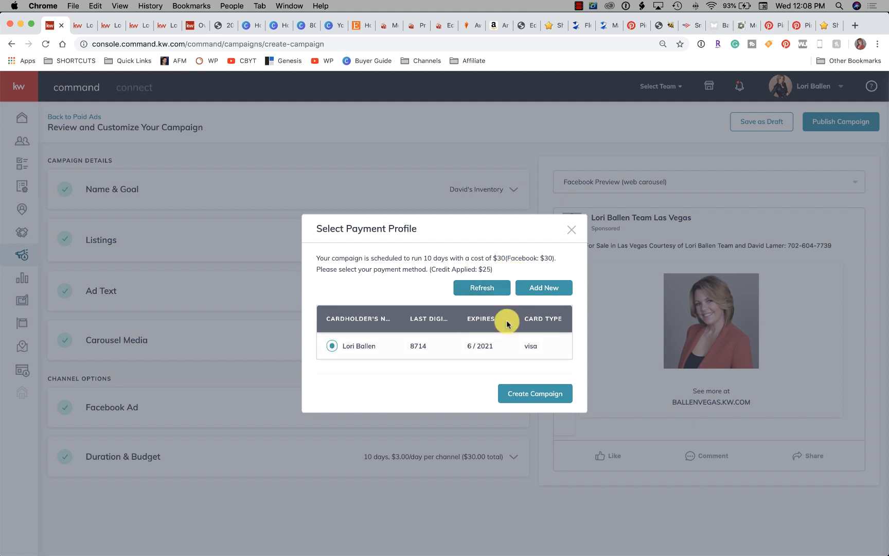
pyautogui.click(536, 401)
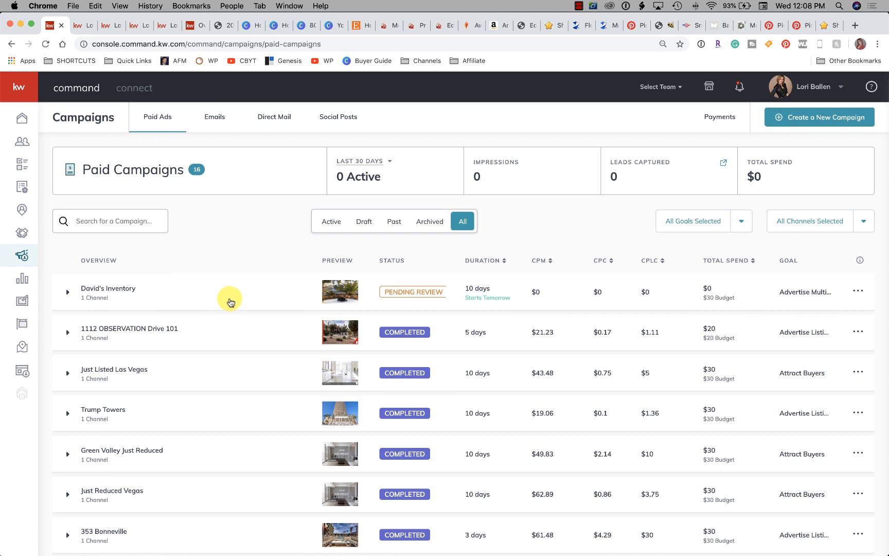
# Expand the newly published pending-review campaign, open its Facebook channel's ad preview and refresh it
pyautogui.click(67, 293)
pyautogui.scroll(-1, 68, 304)
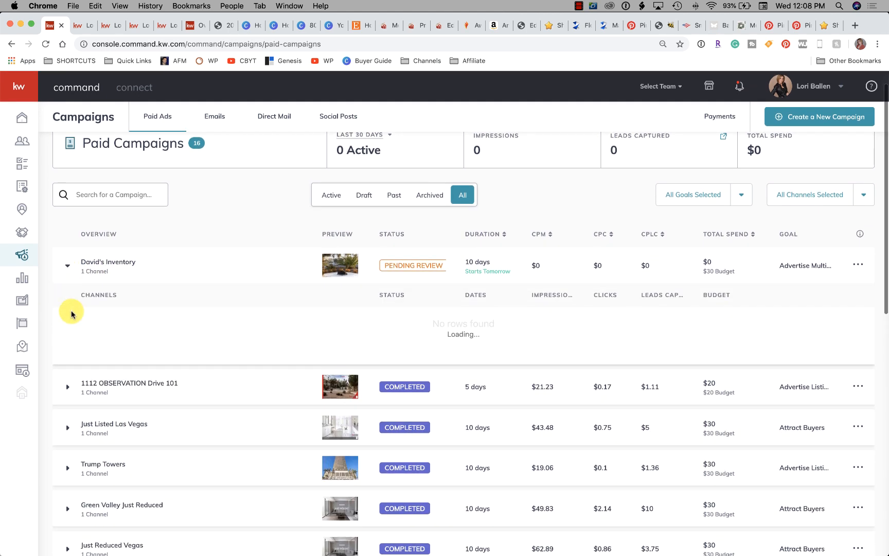
pyautogui.click(108, 320)
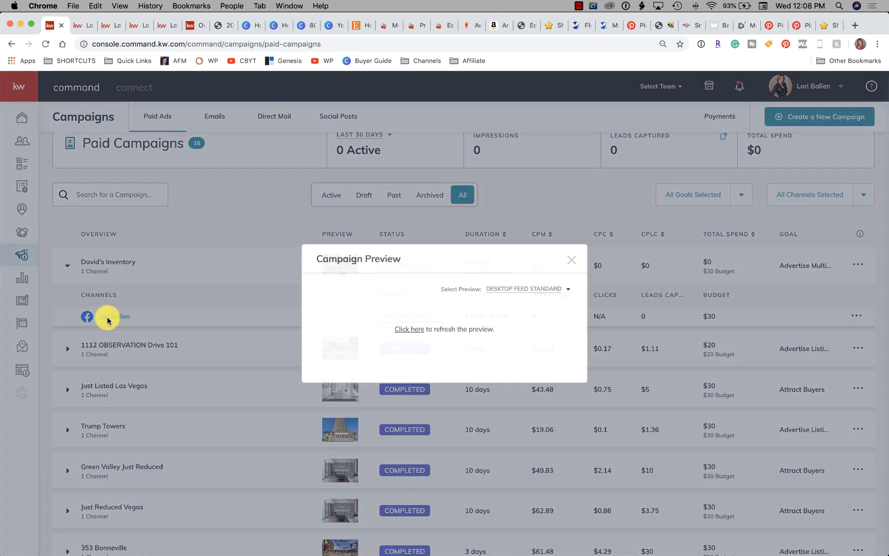
pyautogui.click(410, 329)
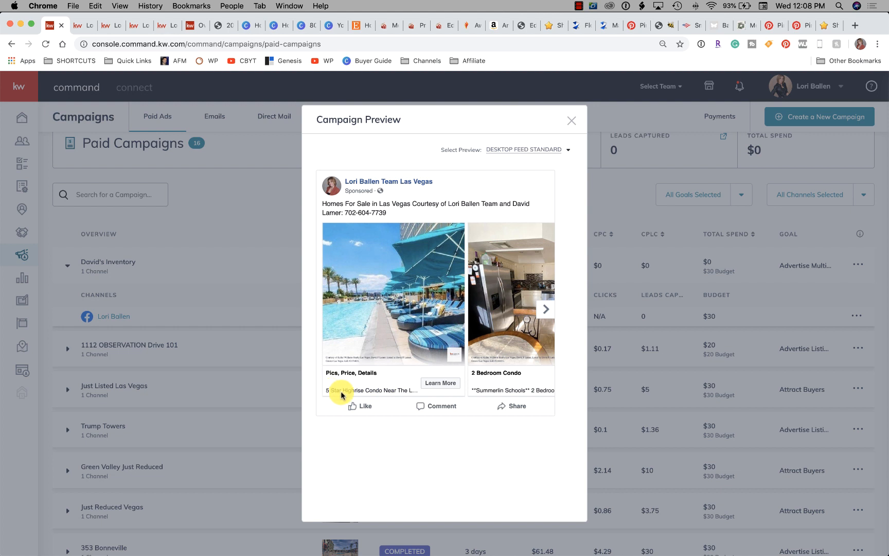
# Browse the desktop feed carousel through all listing cards to the closing profile card, and return to the third listing
pyautogui.click(546, 309)
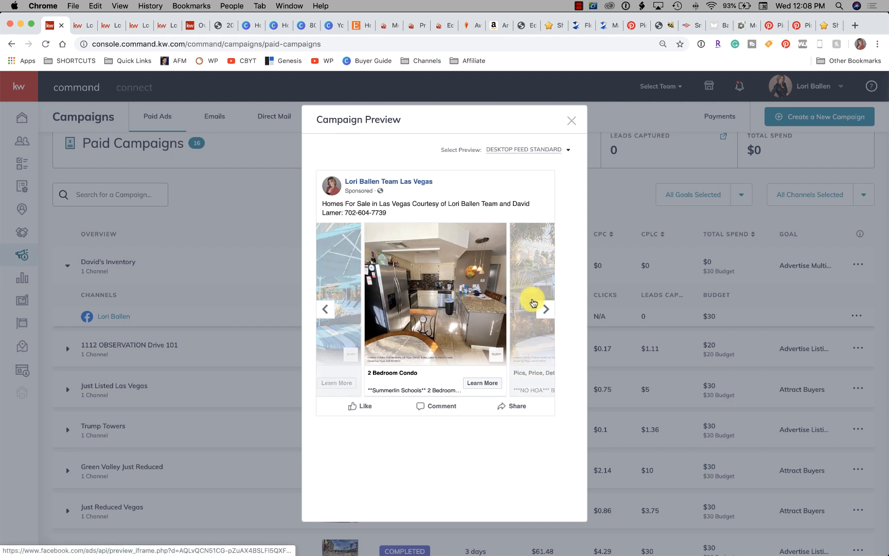
pyautogui.click(546, 309)
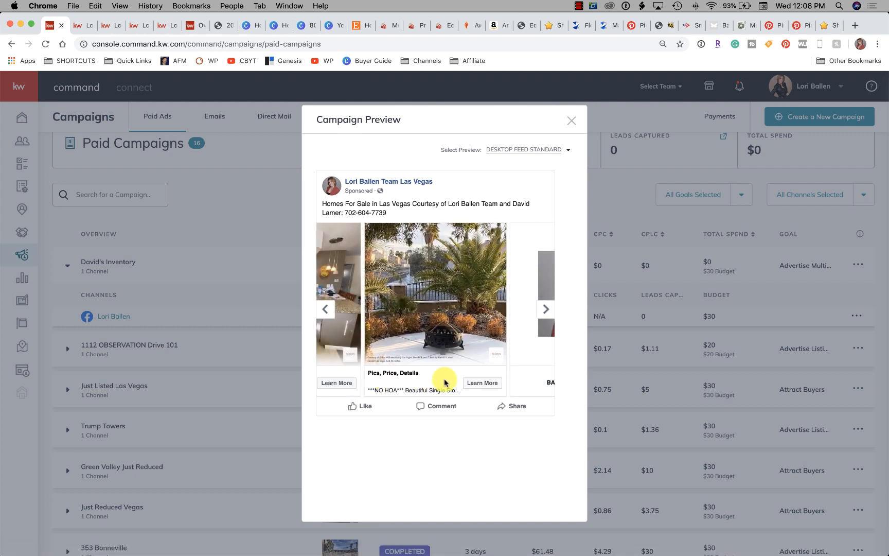
pyautogui.click(549, 307)
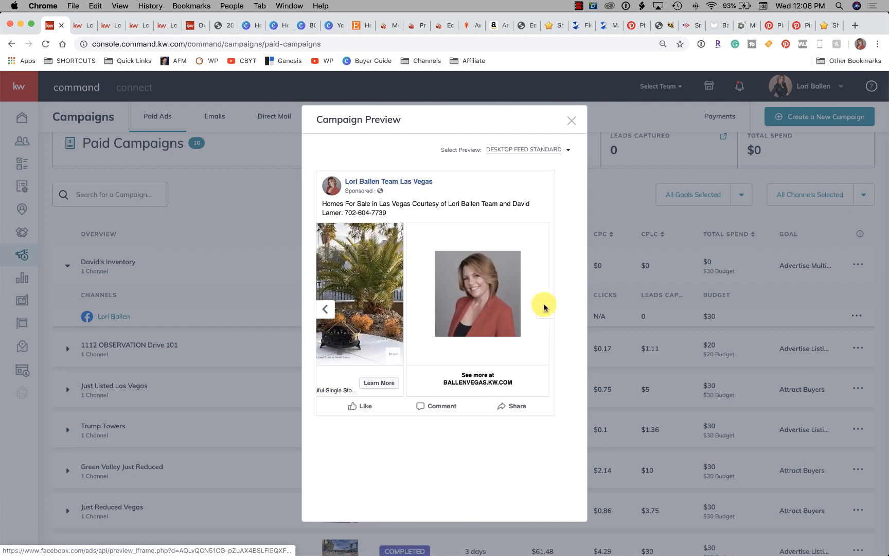
pyautogui.click(324, 311)
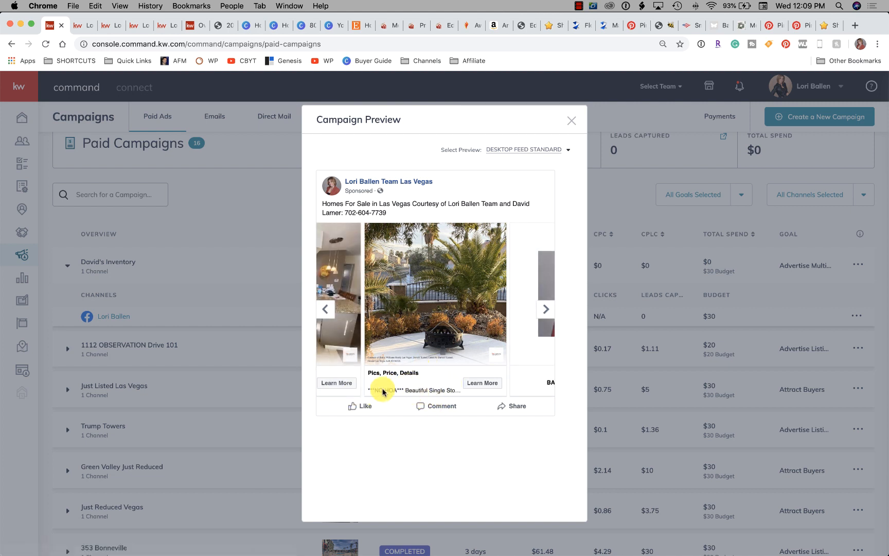
pyautogui.scroll(1, 429, 383)
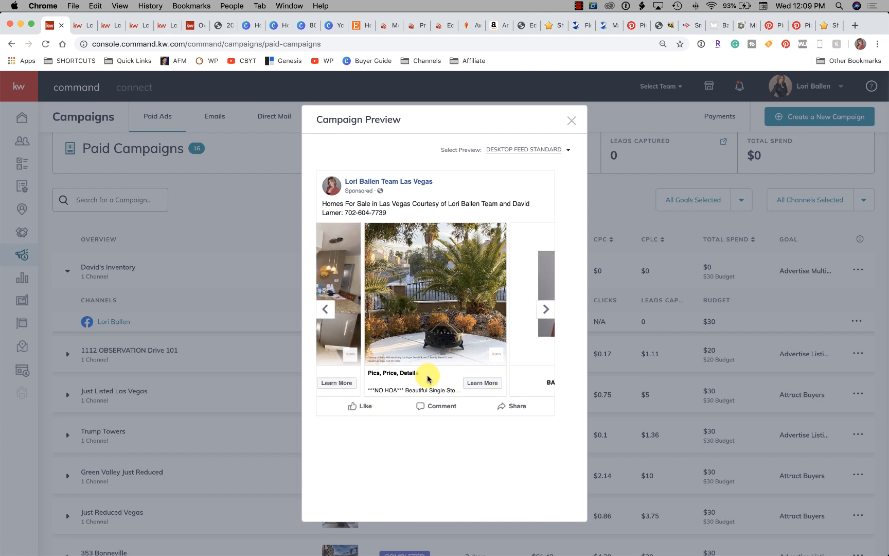
# Switch the campaign preview to Mobile Feed Standard and examine the ad's mobile layout
pyautogui.scroll(1, 546, 156)
pyautogui.click(547, 156)
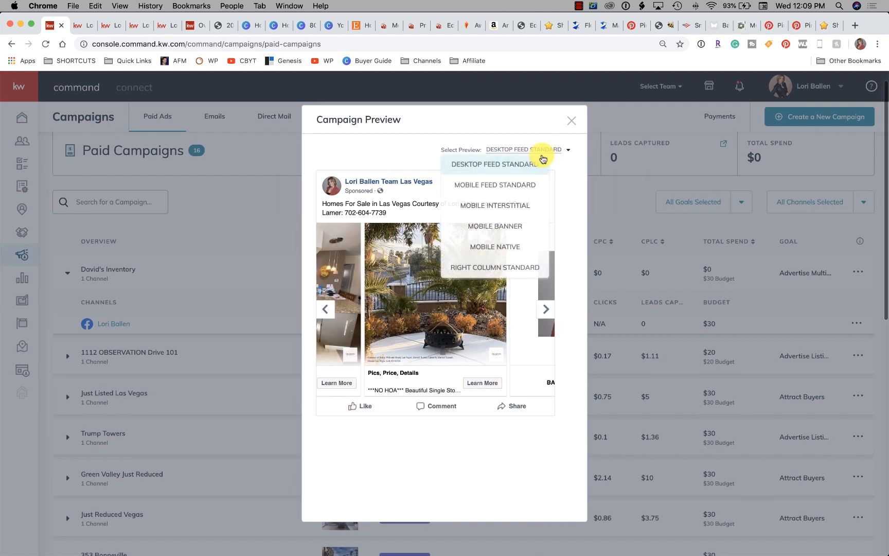
pyautogui.click(520, 185)
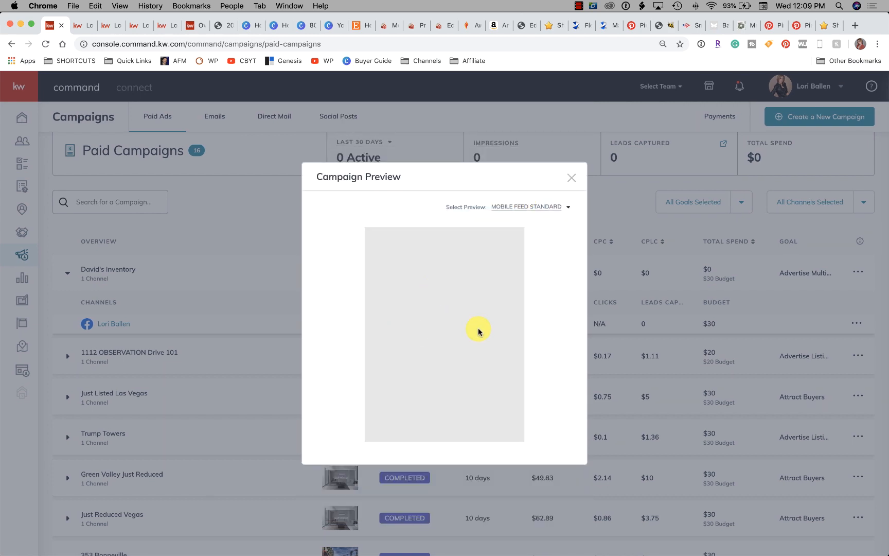
pyautogui.scroll(-2, 478, 327)
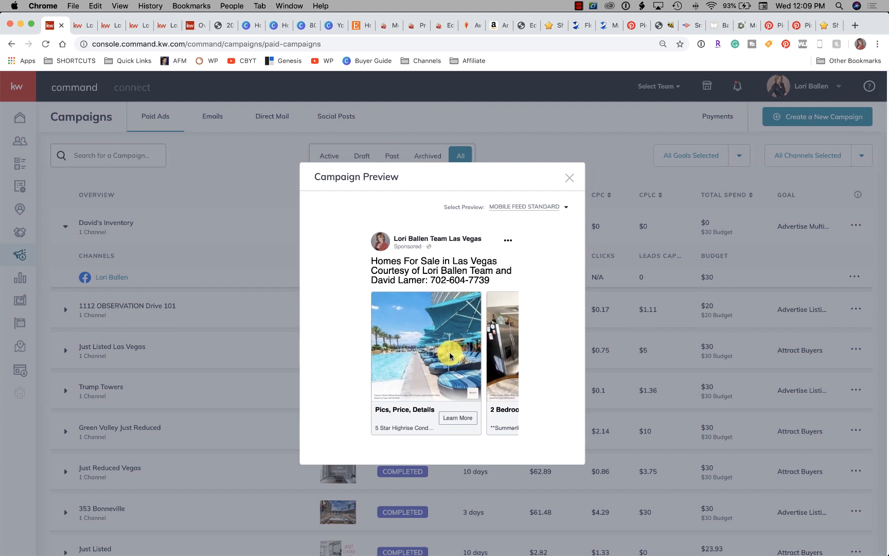
pyautogui.scroll(-4, 513, 278)
pyautogui.scroll(-1, 513, 278)
# View the ad in the Right Column Standard format and close the campaign preview
pyautogui.click(537, 207)
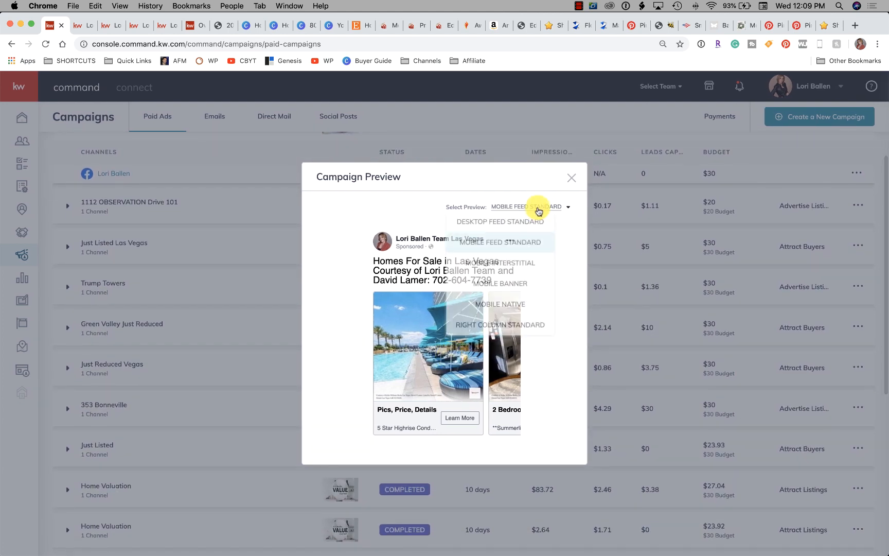
pyautogui.click(522, 327)
pyautogui.scroll(-1, 551, 223)
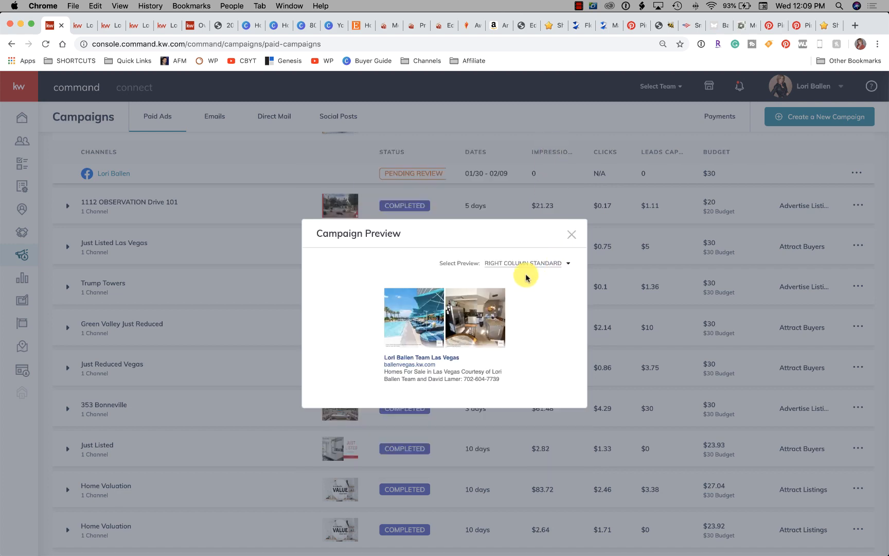
pyautogui.click(571, 234)
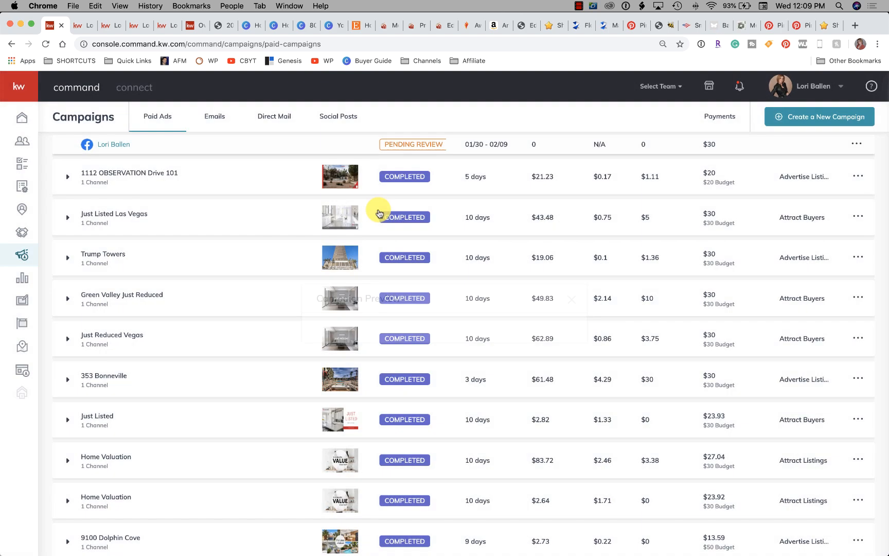
pyautogui.scroll(2, 221, 314)
pyautogui.scroll(4, 222, 314)
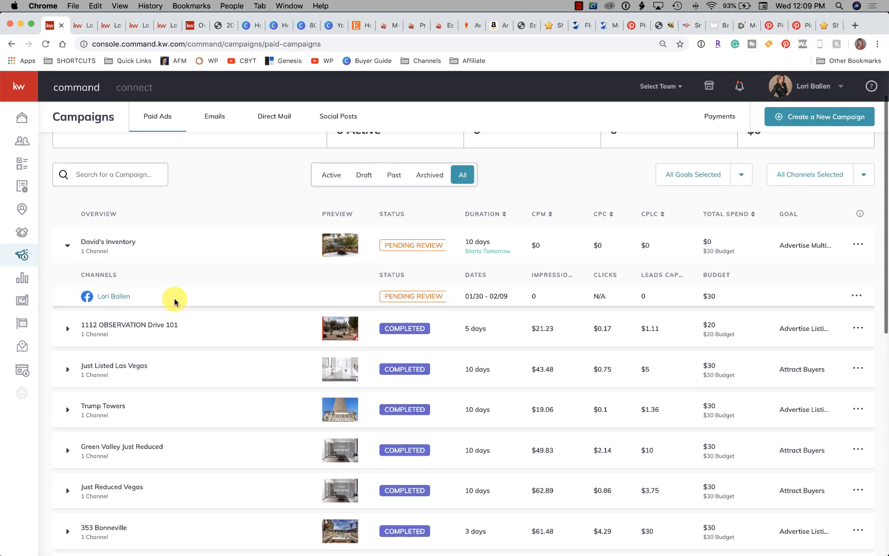
pyautogui.scroll(1, 175, 300)
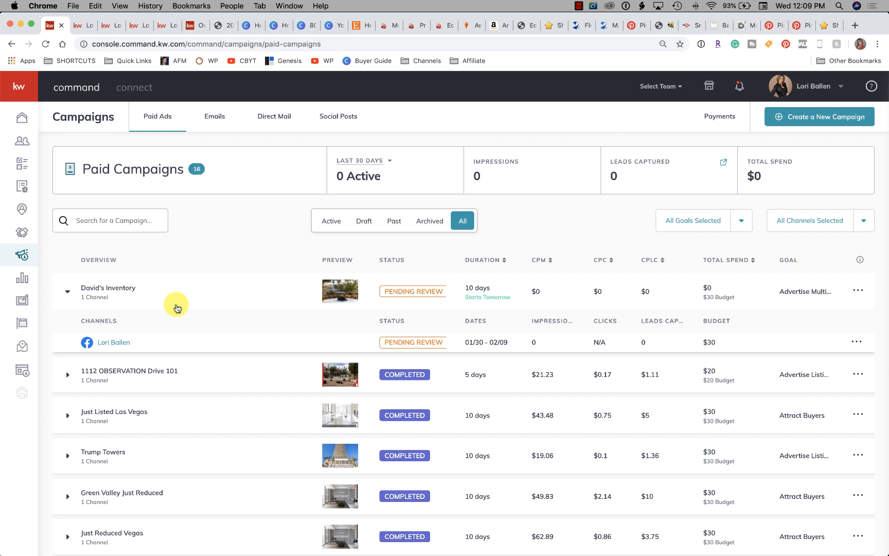
pyautogui.scroll(-2, 176, 307)
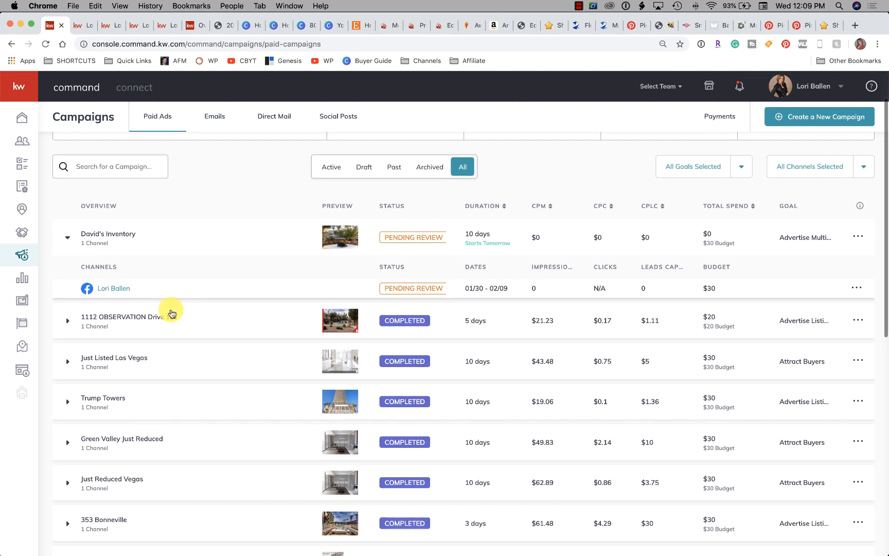
pyautogui.scroll(-1, 189, 301)
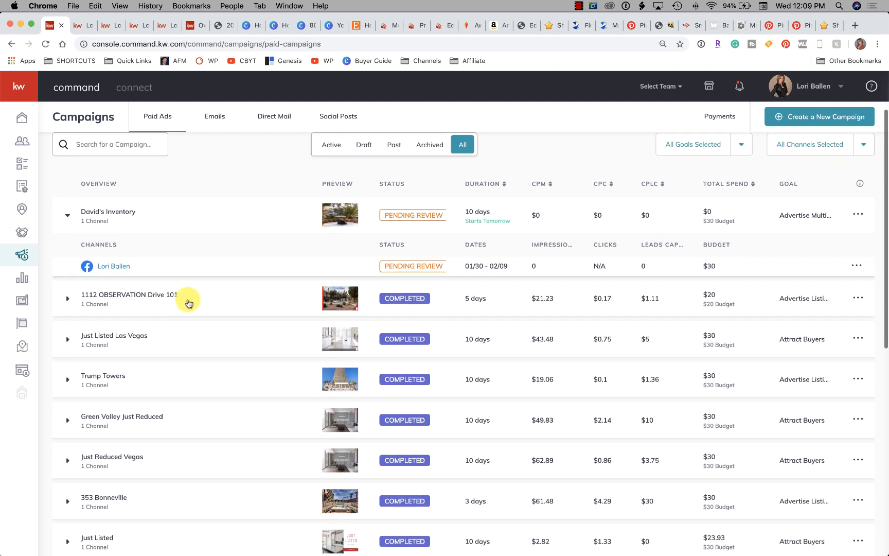
pyautogui.scroll(3, 304, 286)
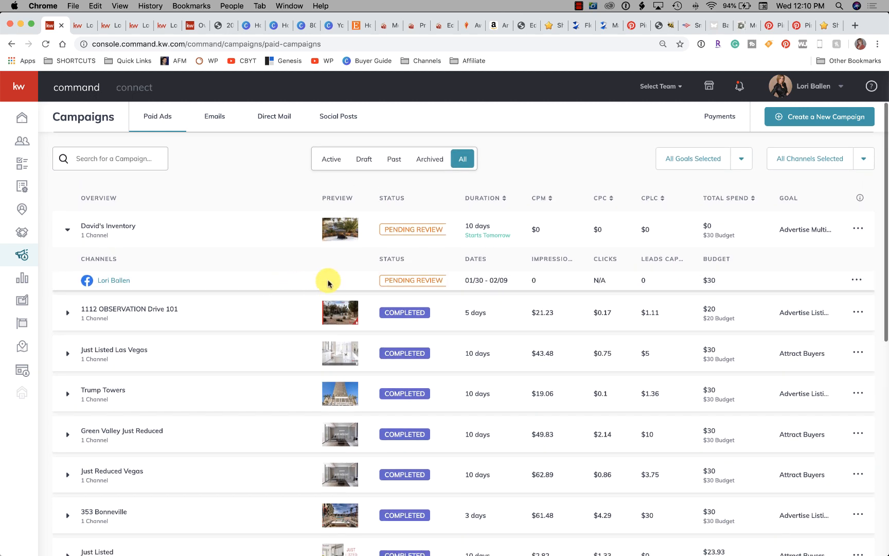